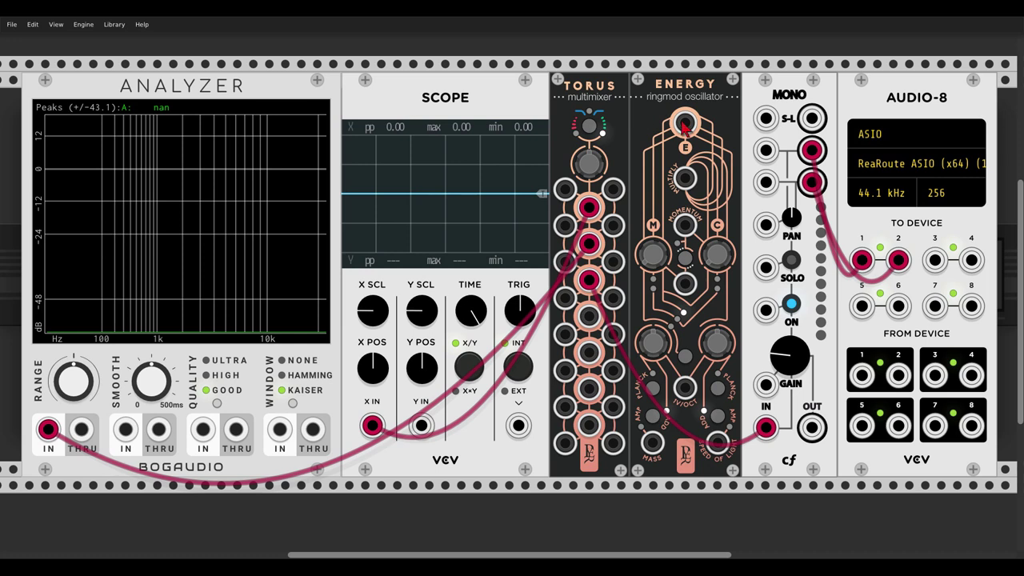
Step: Patch the Energy oscillator's E output into the first Torus mixer input and vary the M oscillator's frequency
left_click_drag(684, 122, 565, 189)
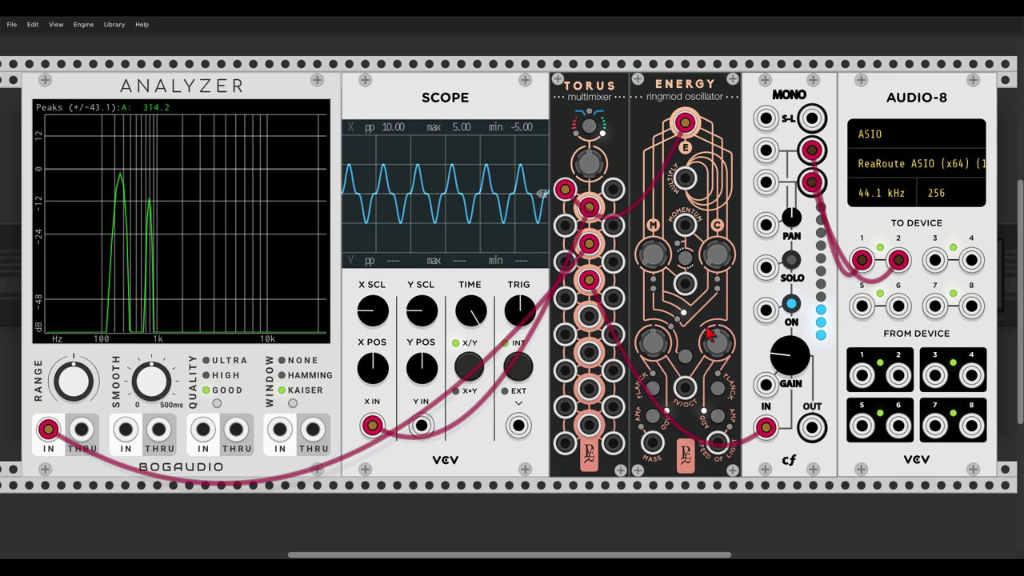
mouse_move(654, 339)
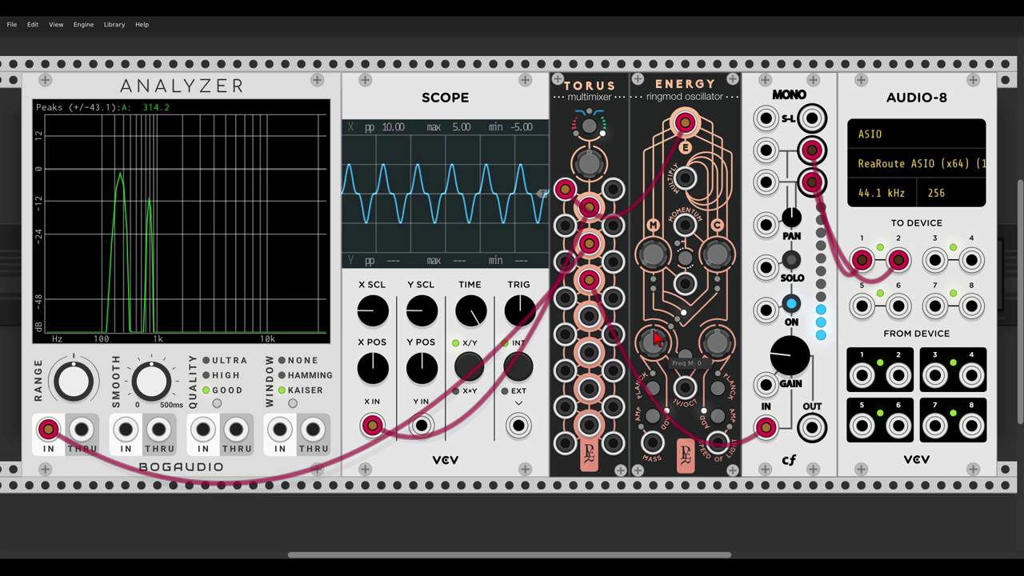
left_click_drag(654, 340, 654, 312)
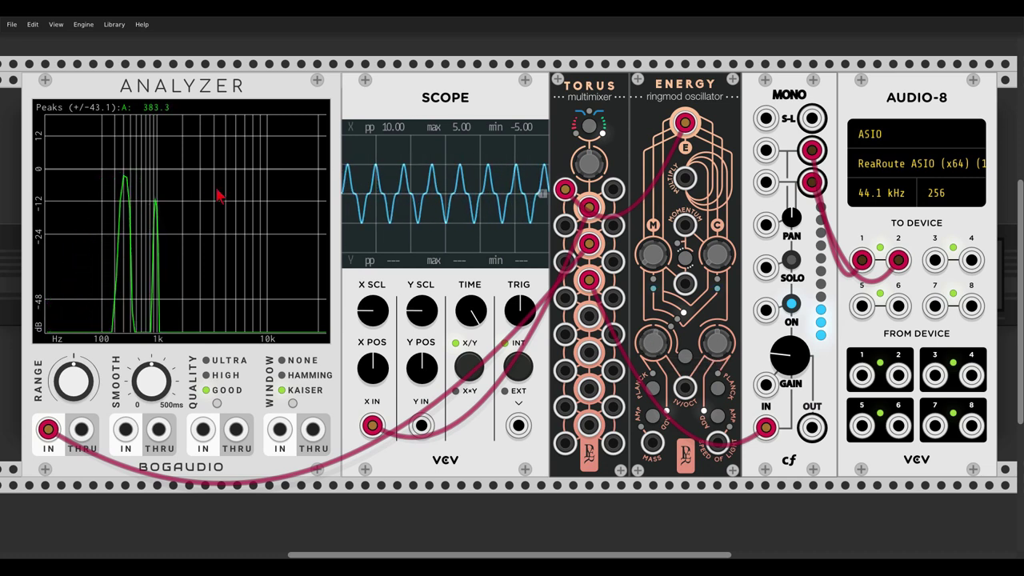
mouse_move(653, 349)
mouse_move(653, 349)
left_mouse_down()
mouse_move(652, 392)
mouse_move(653, 327)
mouse_move(654, 346)
left_mouse_up()
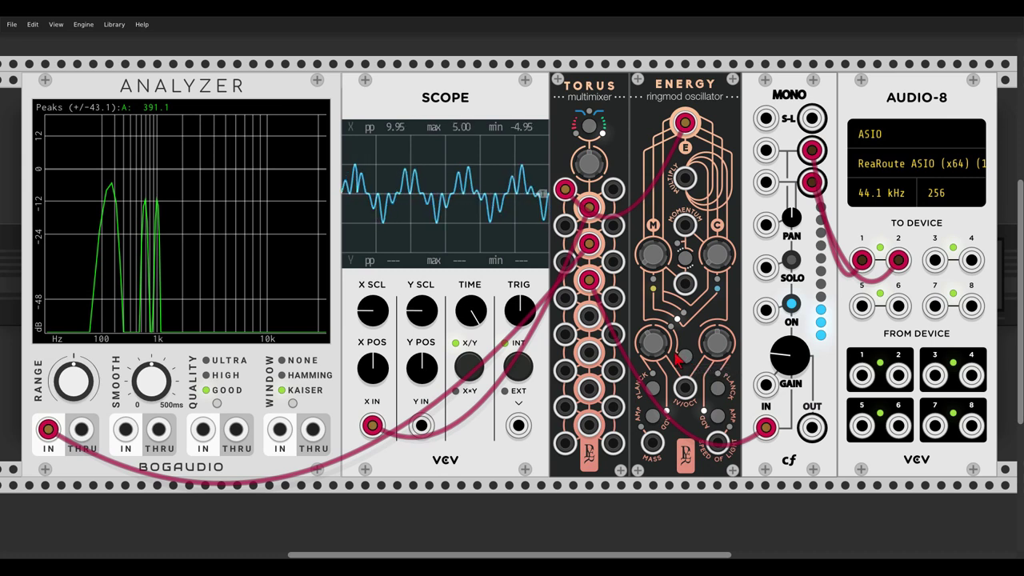
Step: Sweep the frequency of Energy's M oscillator over a wide range
left_click_drag(663, 348, 662, 412)
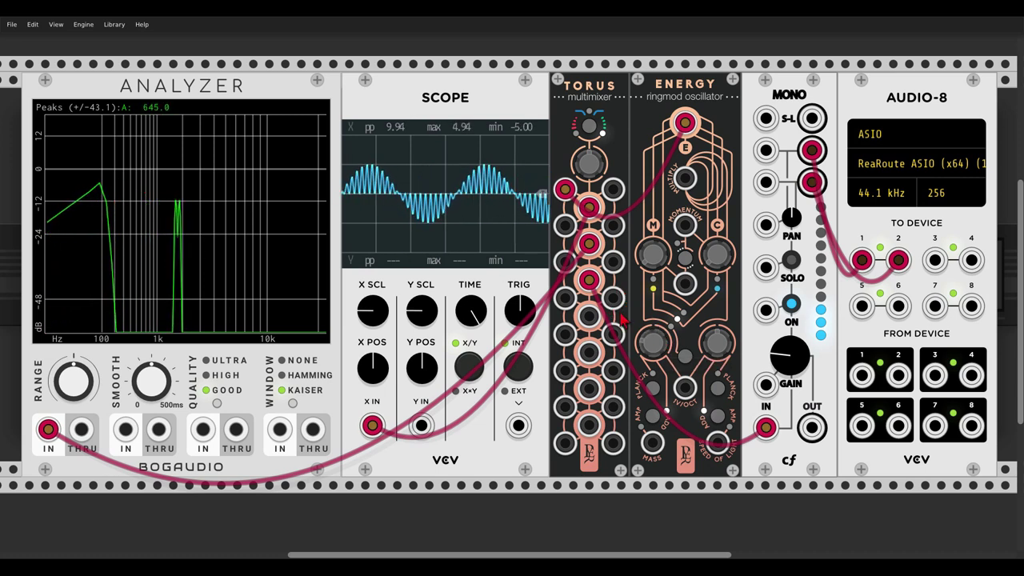
left_click_drag(685, 356, 658, 406)
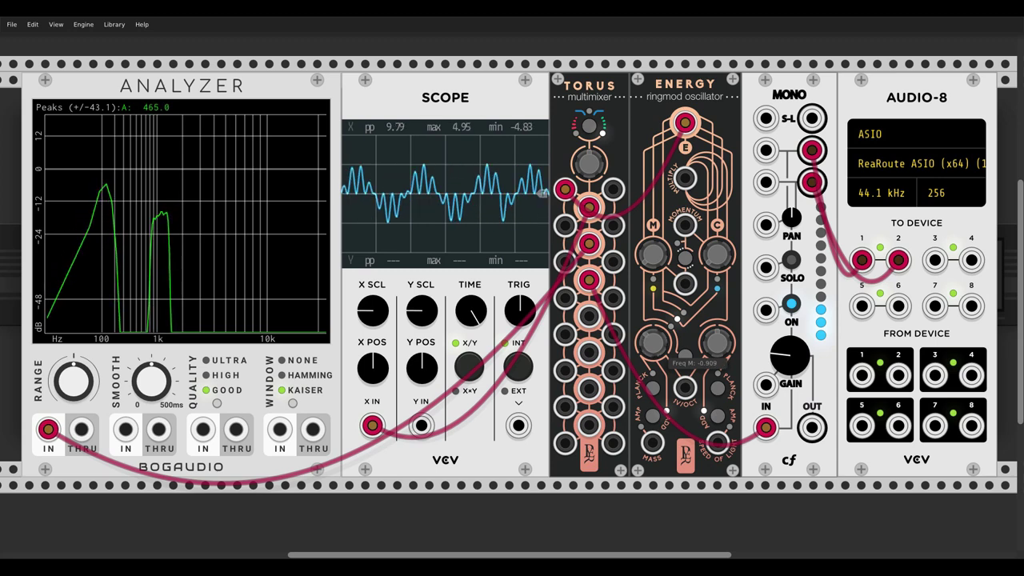
left_click_drag(653, 336, 652, 357)
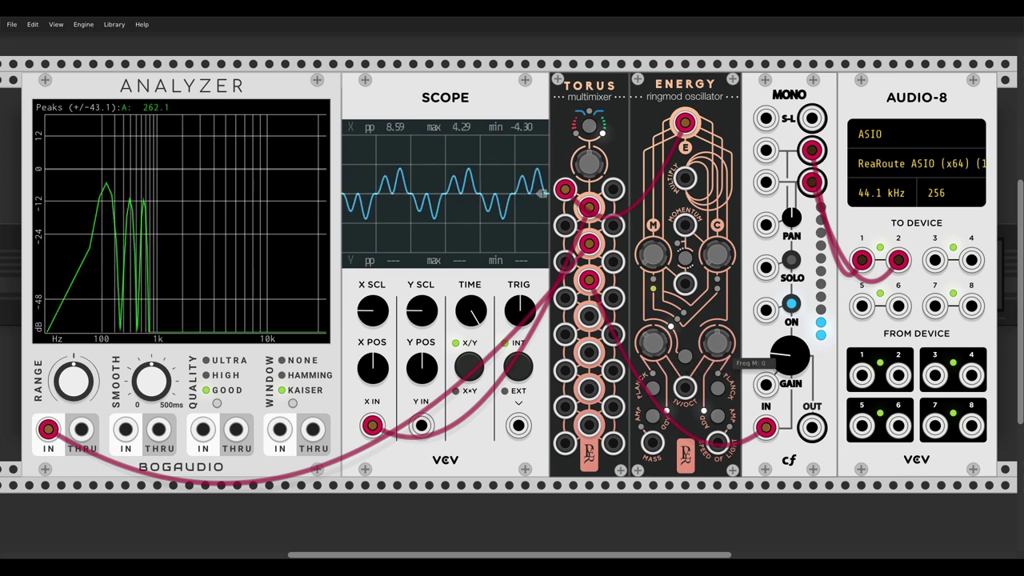
Step: Set Energy's routing to 1 and retune the frequencies of its C and M oscillators
mouse_move(717, 343)
left_mouse_down()
mouse_move(716, 333)
mouse_move(718, 342)
left_mouse_up()
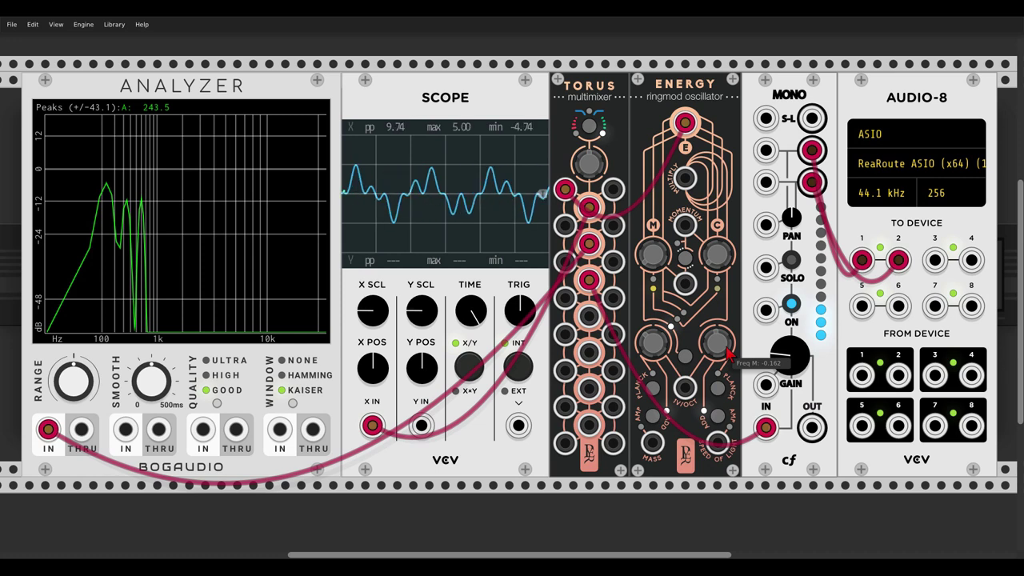
left_click(687, 353)
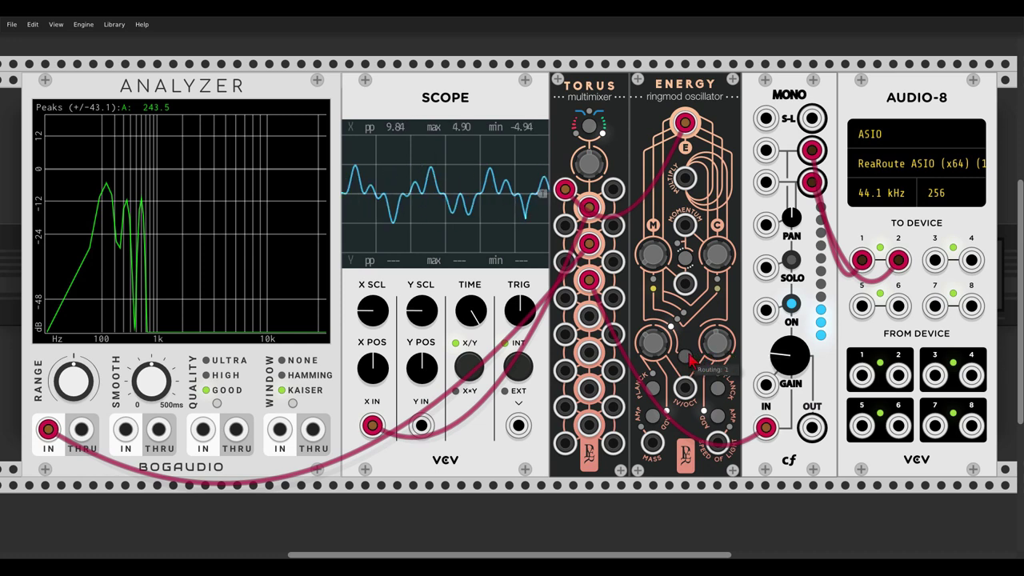
mouse_move(714, 344)
left_mouse_down()
mouse_move(714, 300)
mouse_move(715, 357)
mouse_move(714, 344)
left_mouse_up()
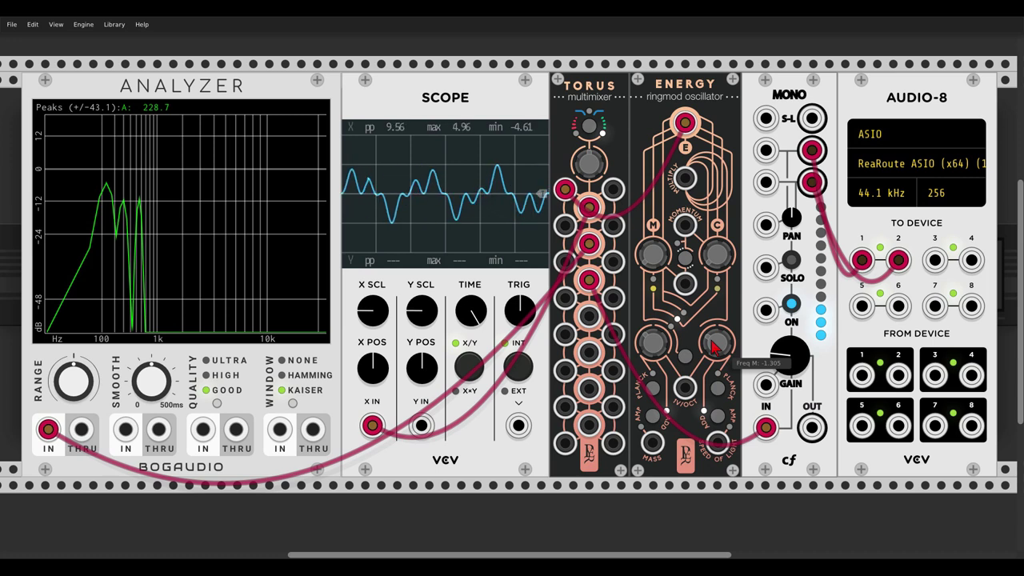
left_click_drag(714, 344, 714, 325)
left_click_drag(657, 344, 657, 339)
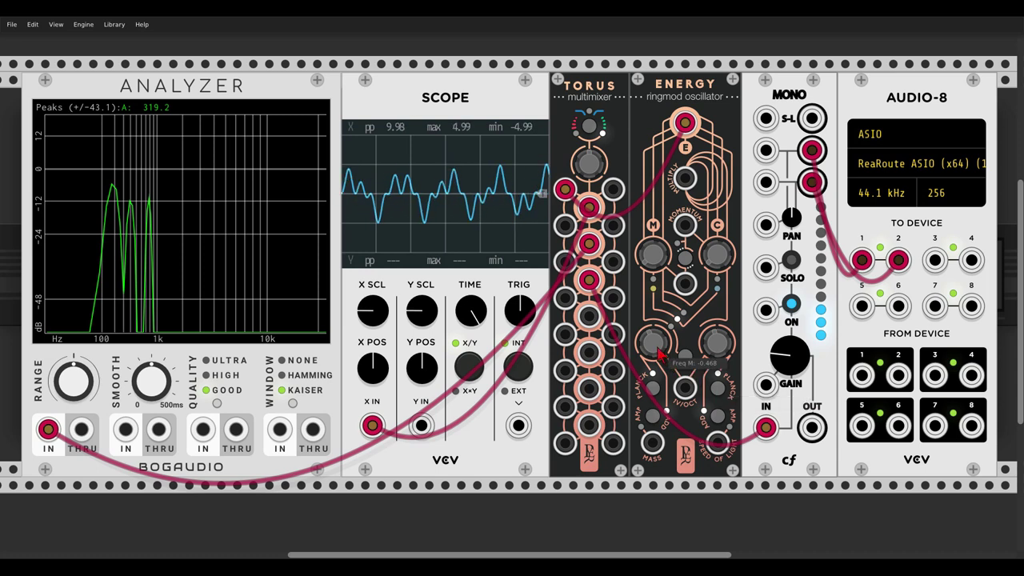
mouse_move(670, 358)
left_mouse_down()
mouse_move(735, 358)
mouse_move(662, 345)
left_mouse_up()
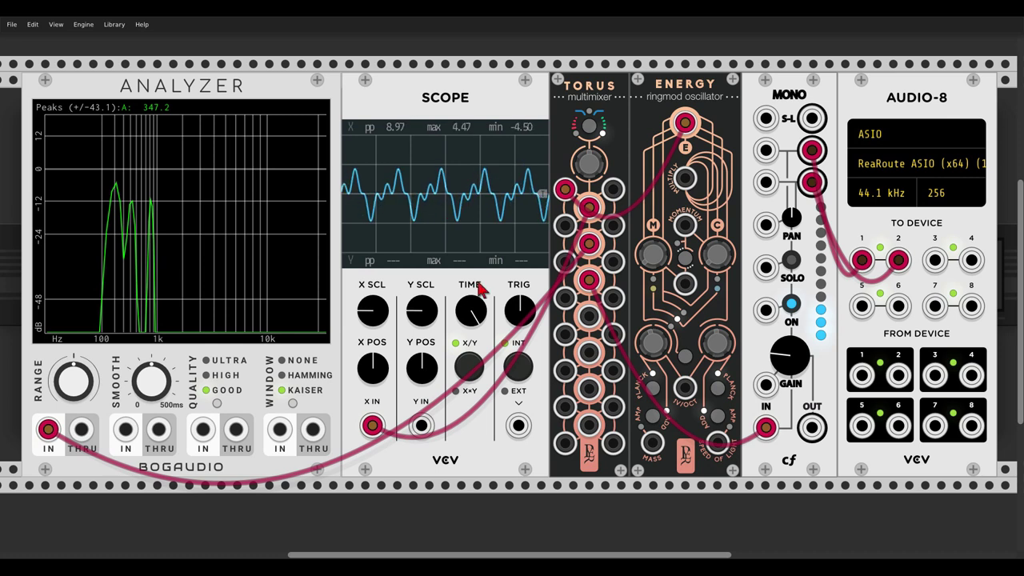
Step: Enable Planck quantization on Energy's M and C oscillators and sweep both frequencies, bringing C to about 1.368
left_click(652, 388)
left_click(717, 390)
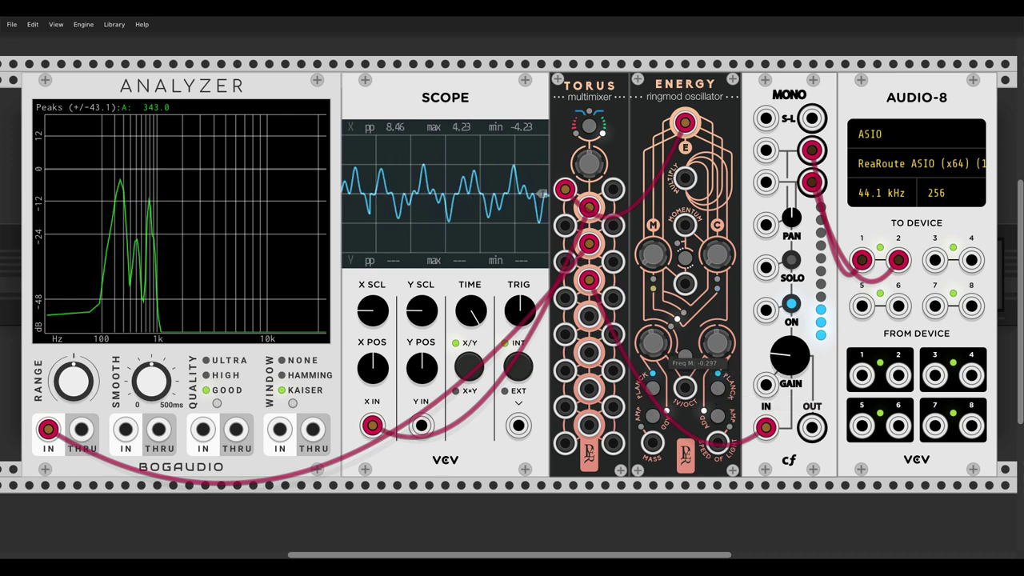
left_click_drag(681, 358, 716, 318)
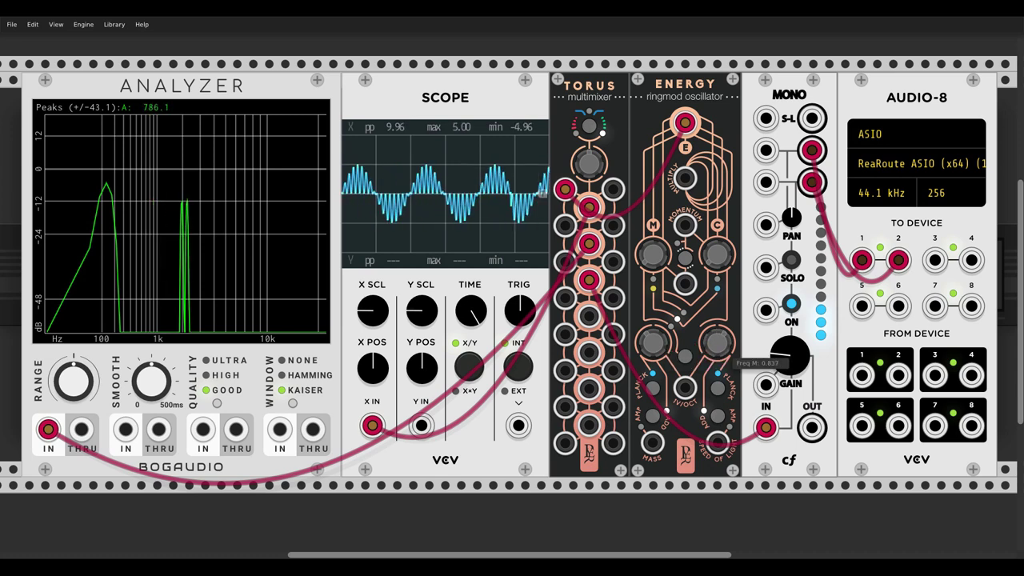
left_click_drag(651, 342, 729, 359)
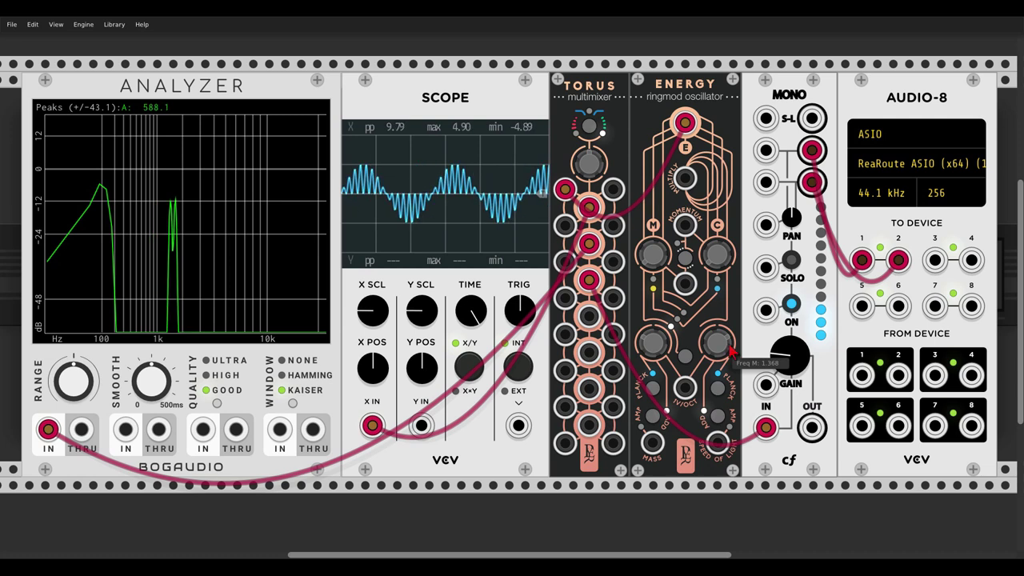
Step: Disable Planck quantization on both Energy oscillators and lower the C and M frequencies
left_click(654, 392)
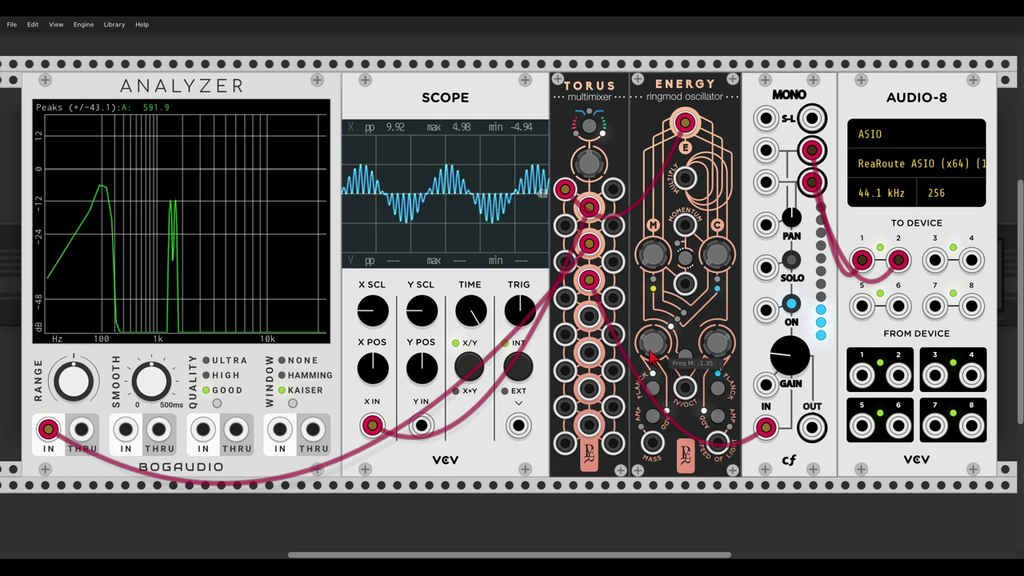
left_click(715, 389)
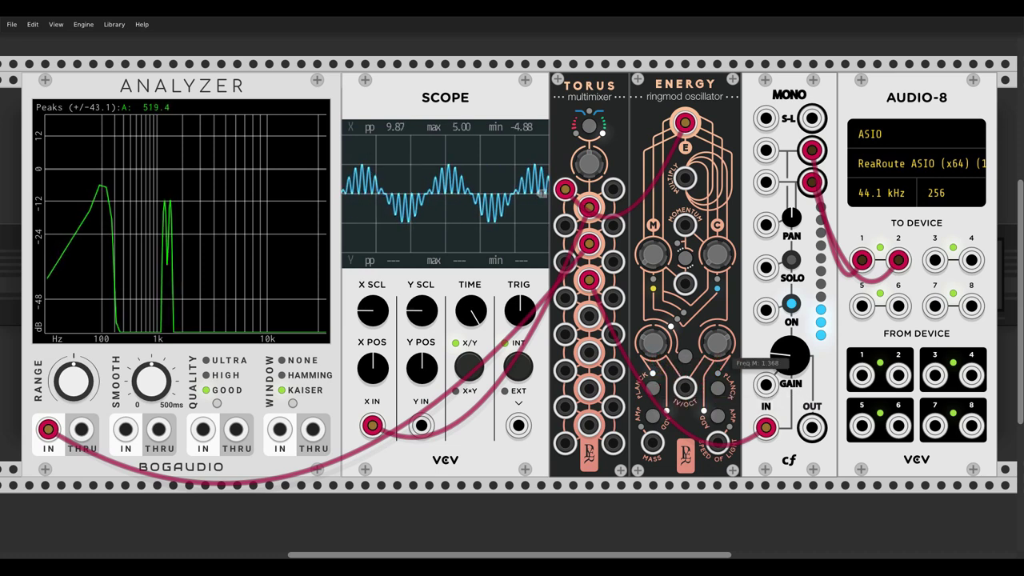
left_click_drag(713, 348, 714, 376)
left_click_drag(655, 340, 656, 354)
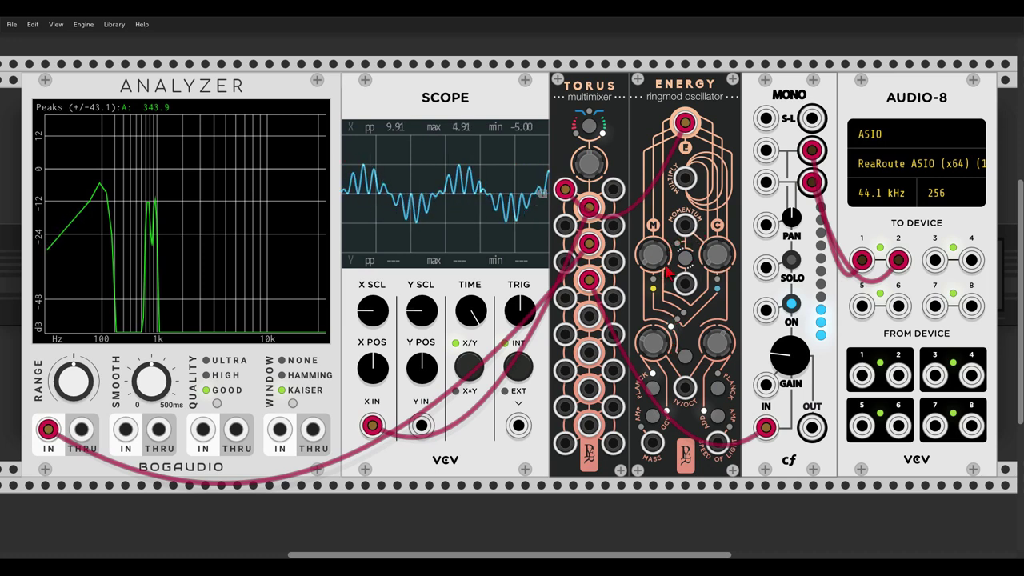
Step: Raise and readjust the Momentum of Energy's M and C oscillators
mouse_move(712, 252)
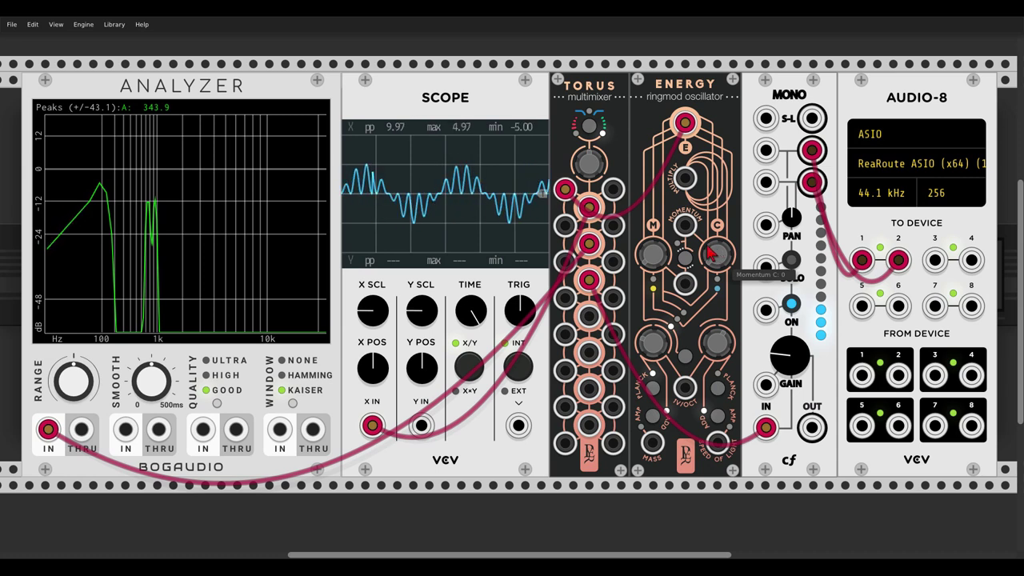
mouse_move(662, 254)
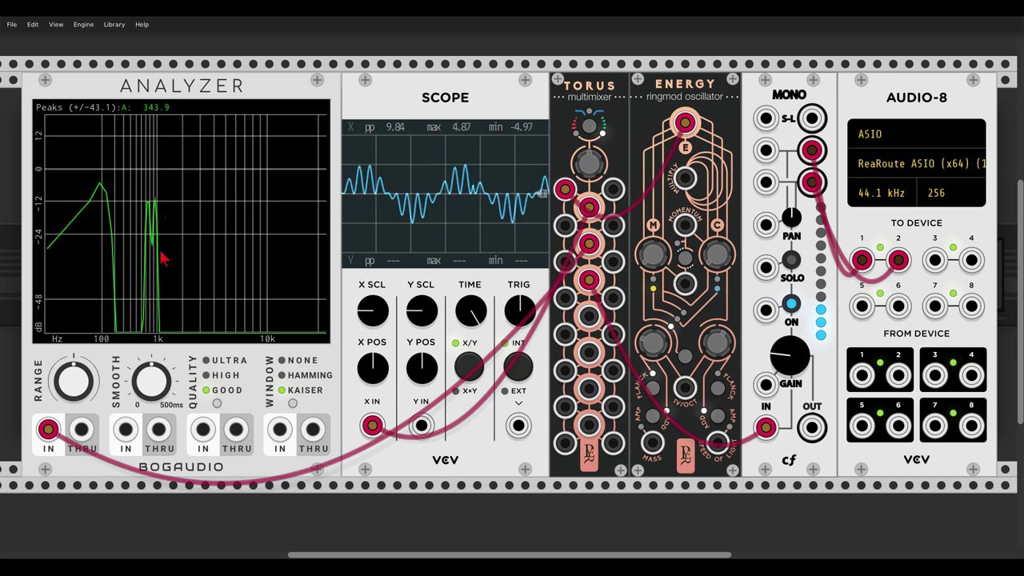
left_click_drag(658, 258, 657, 170)
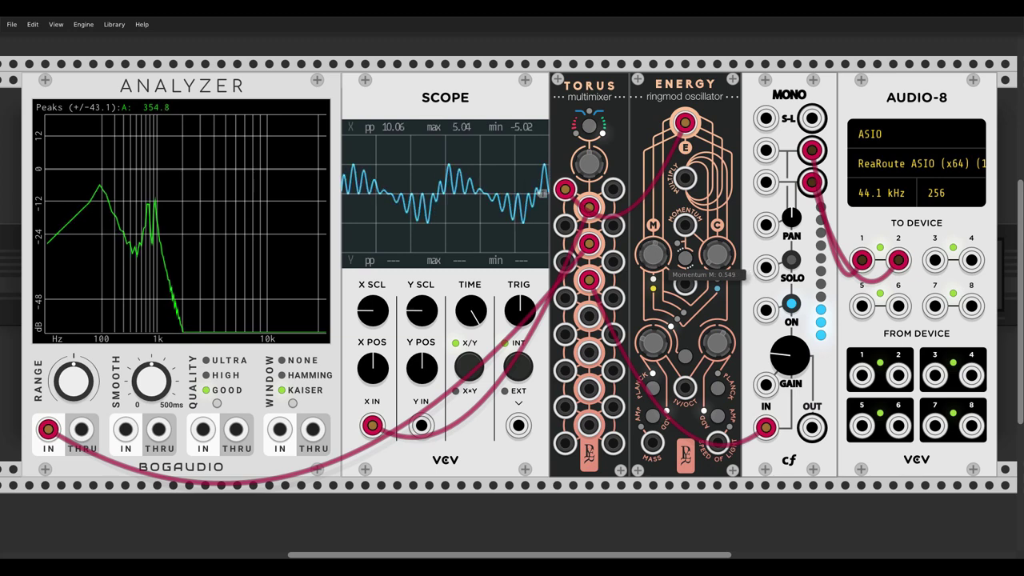
left_click_drag(712, 248, 711, 128)
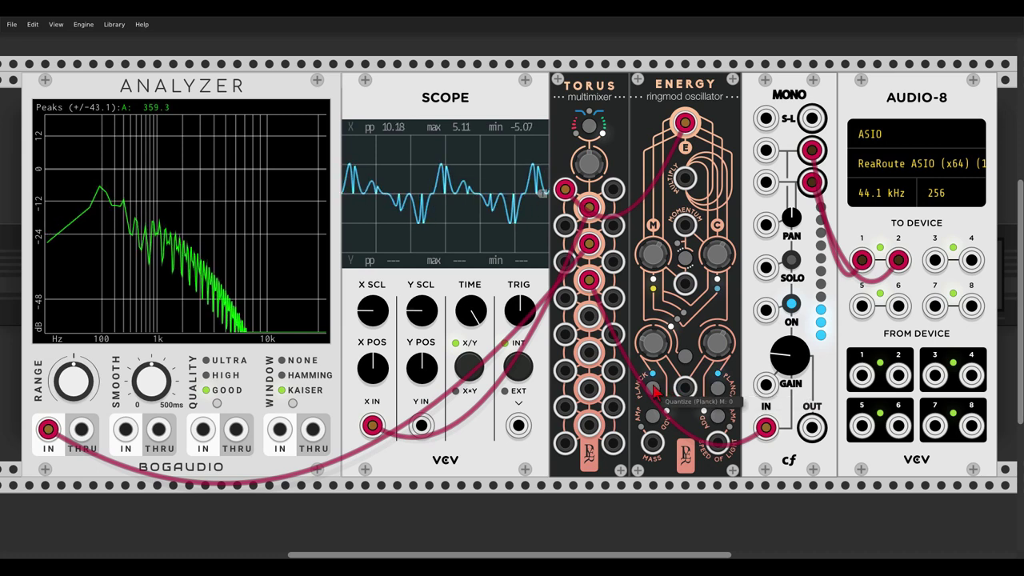
mouse_move(652, 255)
left_mouse_down()
mouse_move(653, 231)
mouse_move(684, 264)
mouse_move(685, 297)
mouse_move(685, 257)
mouse_move(652, 264)
left_mouse_up()
mouse_move(716, 254)
left_mouse_down()
mouse_move(716, 237)
mouse_move(716, 260)
left_mouse_up()
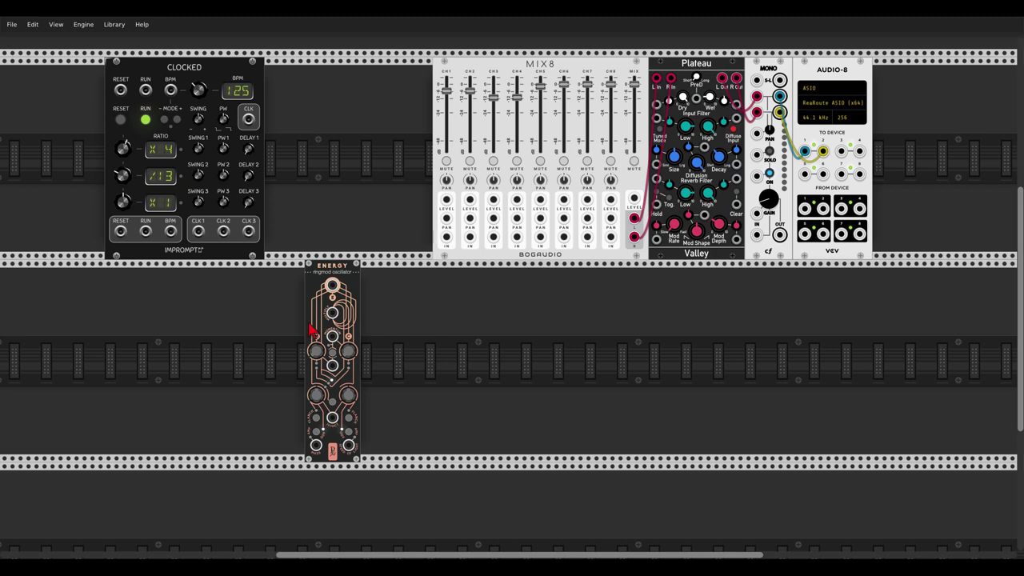
Step: Search the module library for "ions" and place the Geodesics Ions sequencer beneath Clocked, beside Energy
right_click(253, 328)
type("ions")
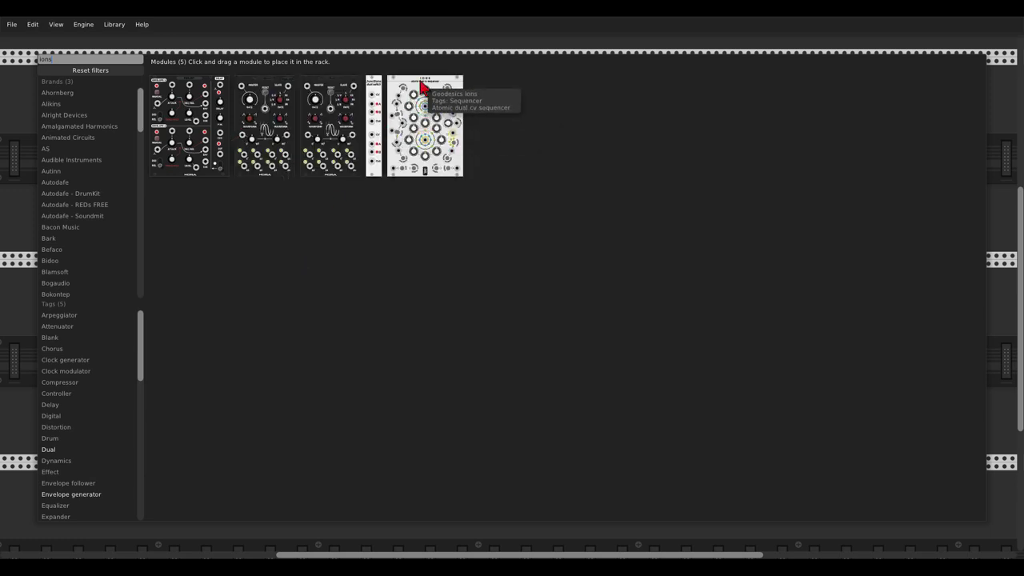
left_click_drag(420, 88, 215, 316)
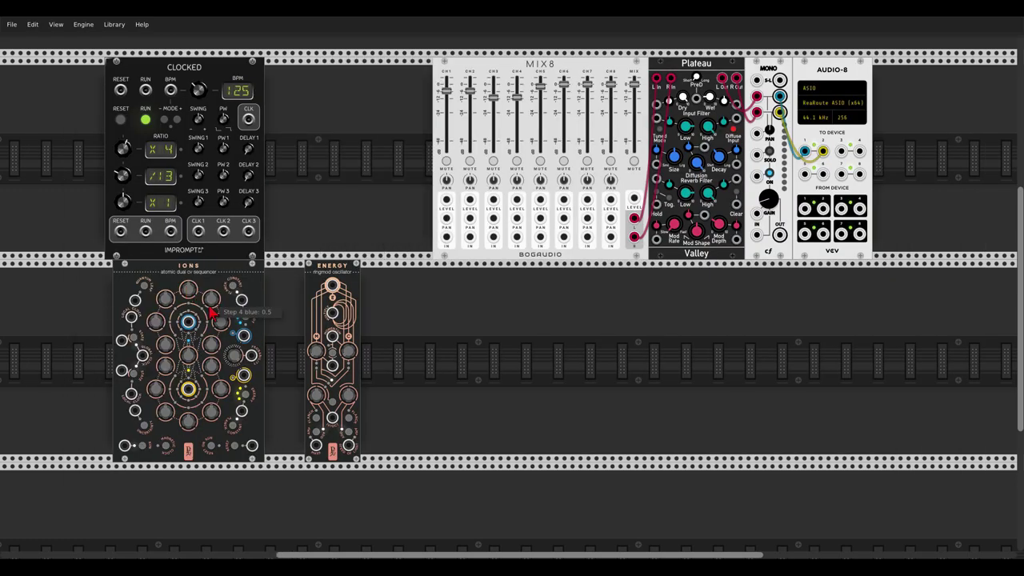
Step: Randomize the settings of the Ions sequencer
scroll(212, 314, "up", 3)
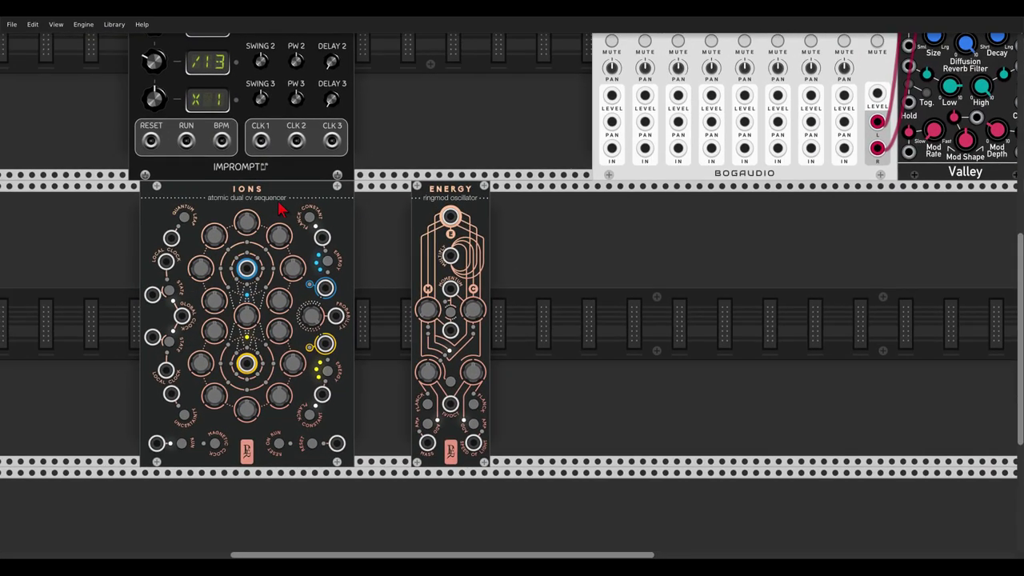
right_click(278, 207)
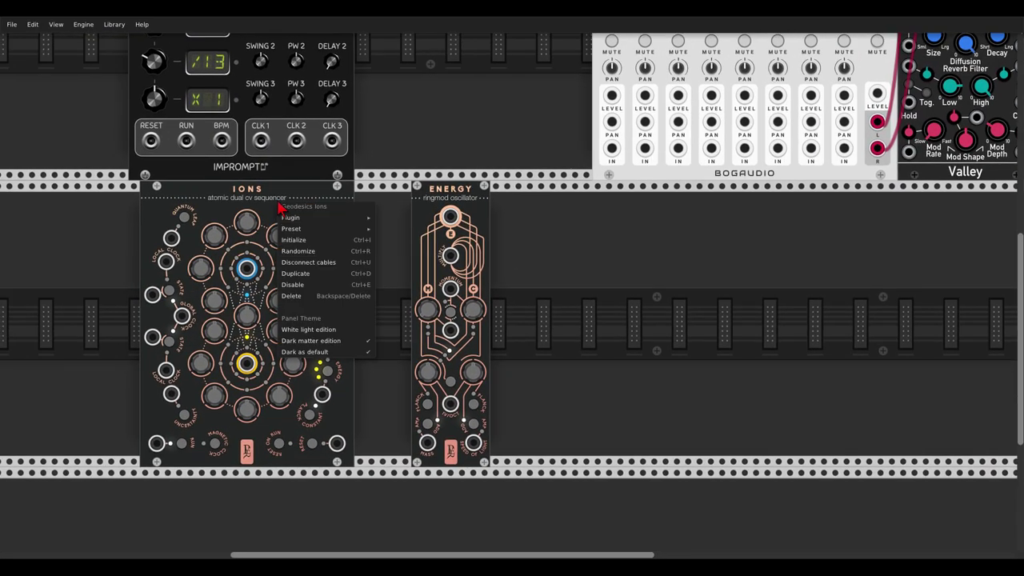
left_click(287, 251)
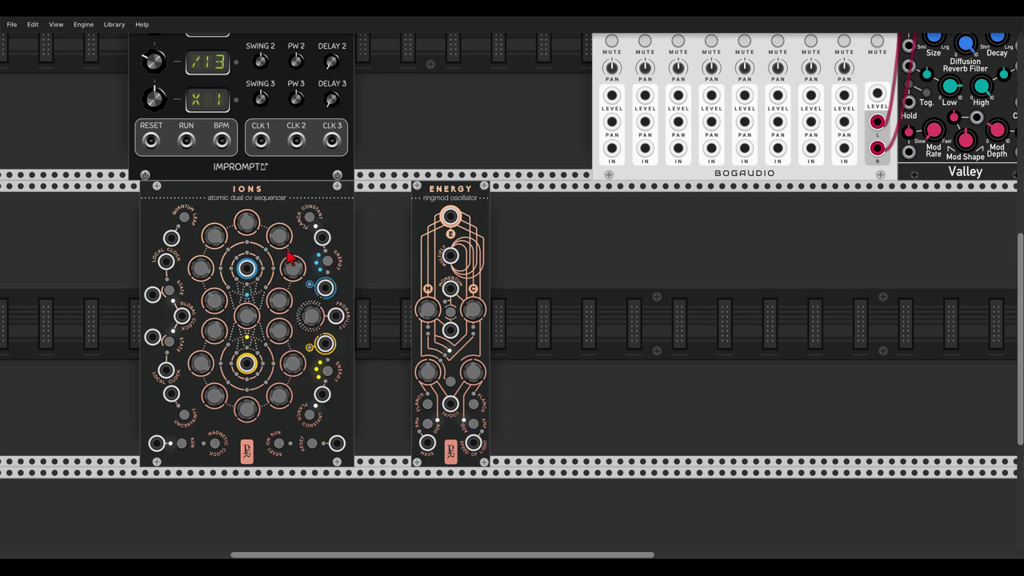
Step: Patch Clocked's CLK 1 output into the global clock input of Ions
mouse_move(312, 319)
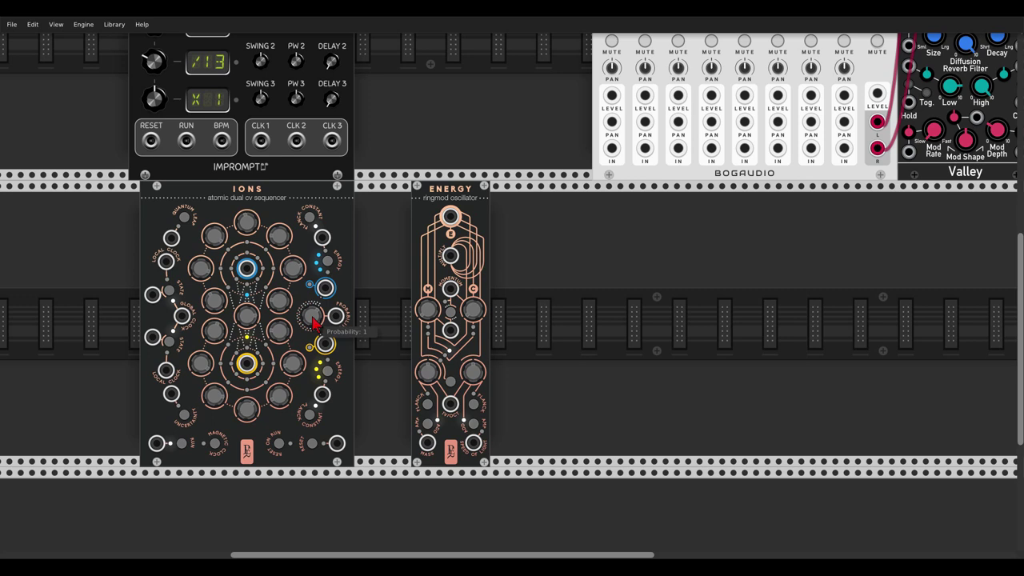
left_click_drag(183, 316, 260, 141)
scroll(244, 164, "up", 3)
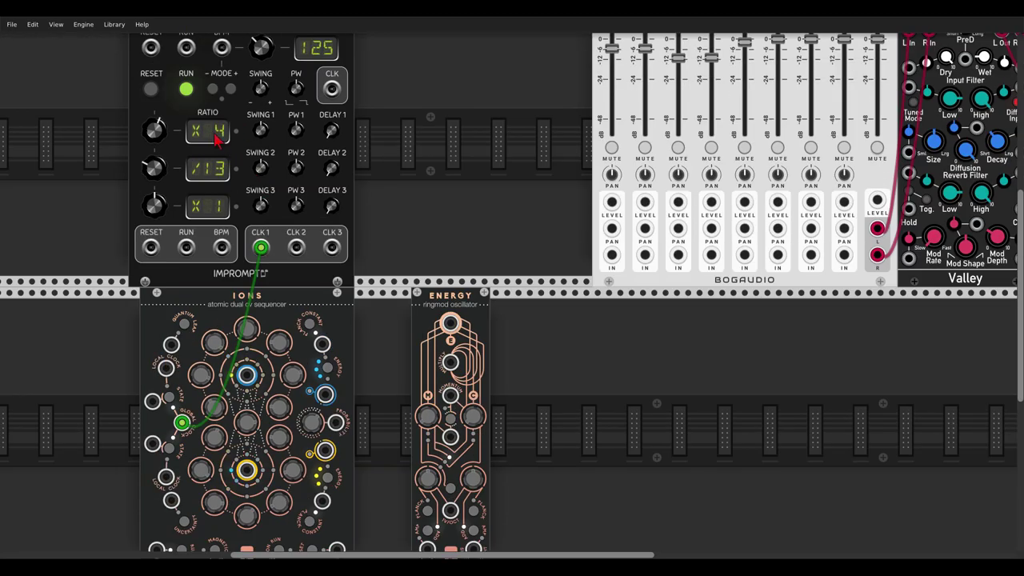
scroll(362, 244, "down", 3)
Step: Move Energy farther from Ions and add the Repelzen Re-Win Quantizer directly beside Ions, searching the library for "rep"
left_click_drag(452, 240, 542, 240)
right_click(406, 301)
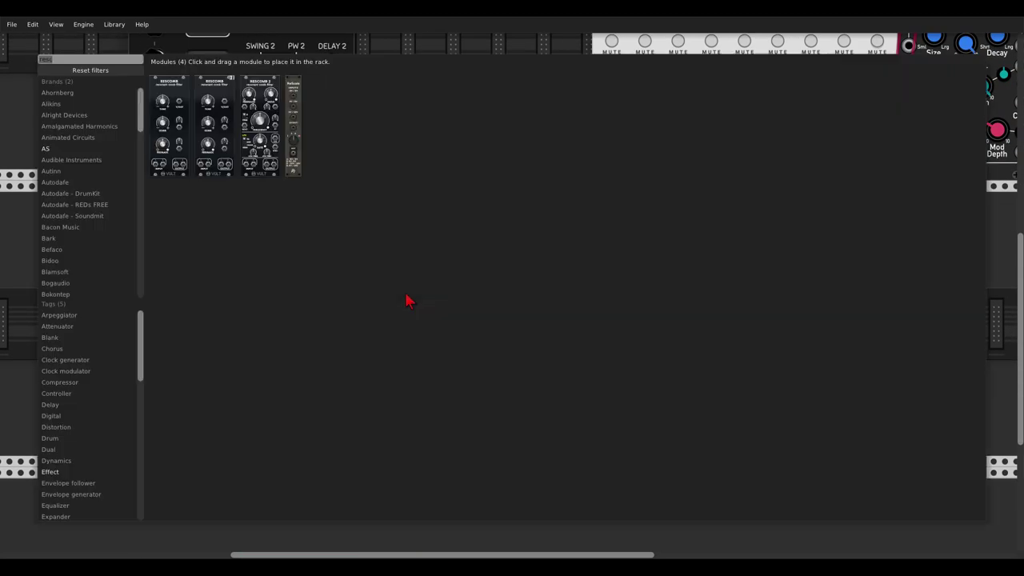
type("rep")
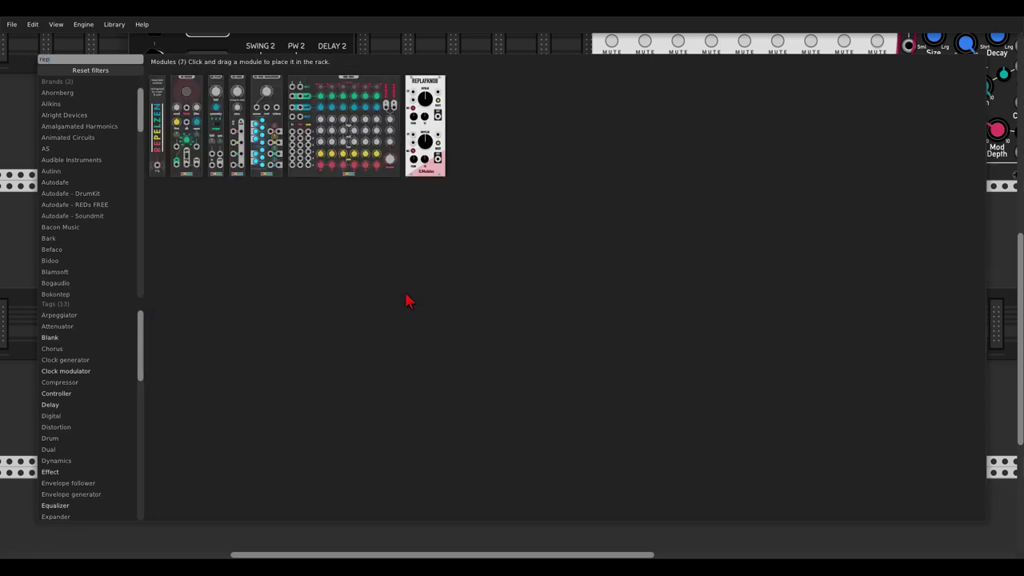
left_click(264, 79)
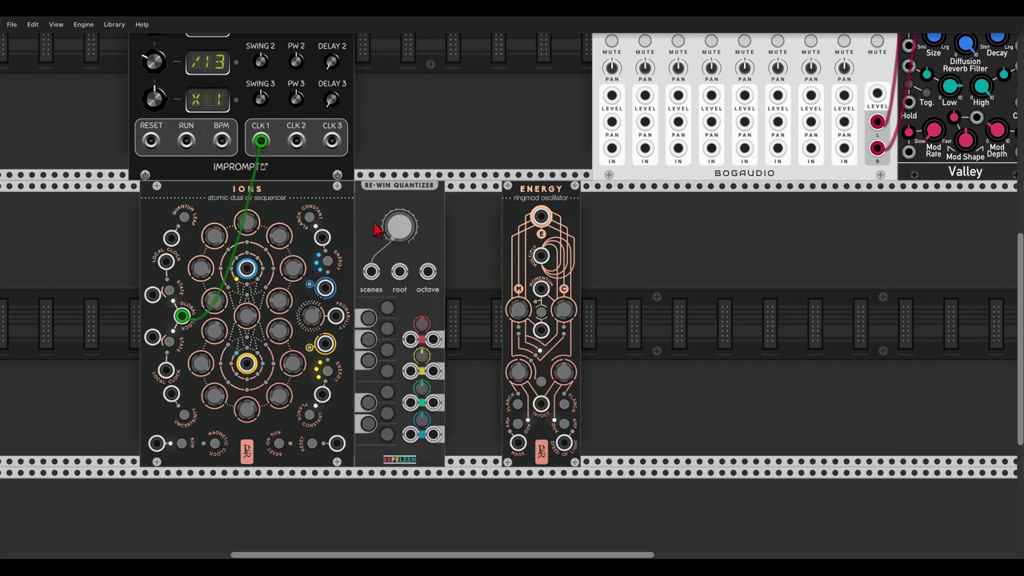
Step: Enable the notes D, E, G and B in the Re-Win Quantizer
left_click(387, 413)
left_click(388, 393)
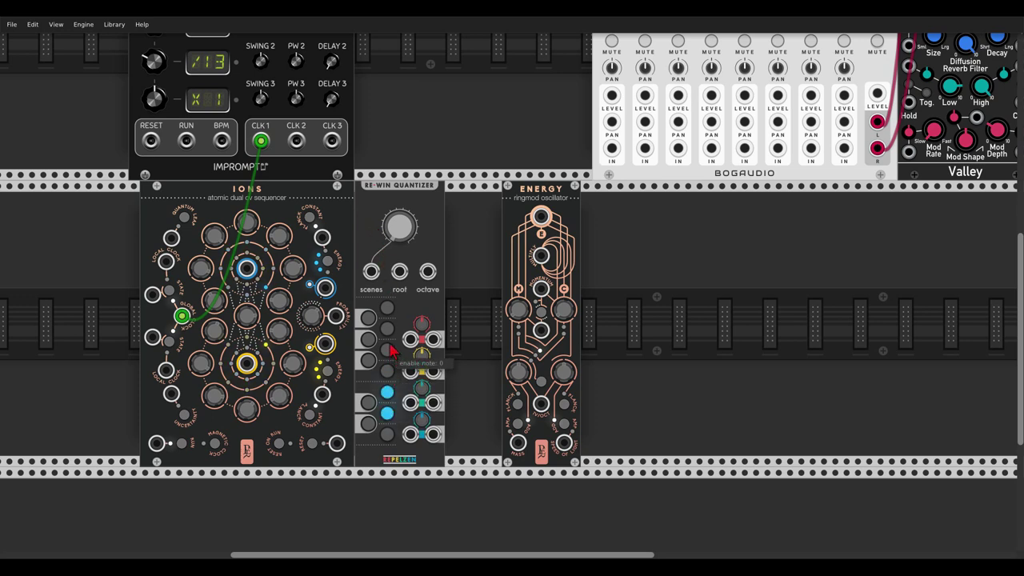
left_click(387, 349)
left_click(388, 310)
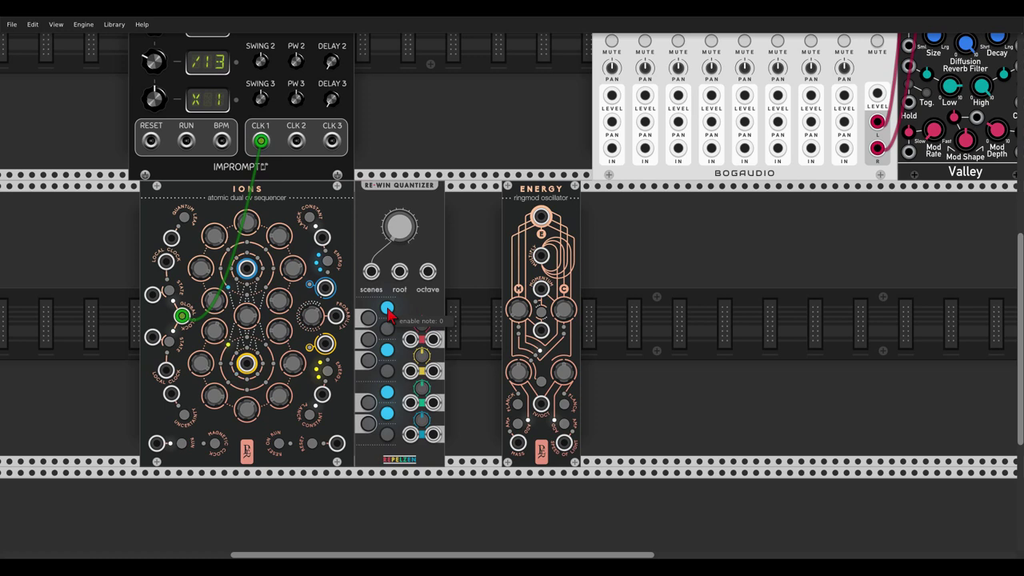
Step: Patch Ions' first output through the quantizer into V/OCT of Energy, placed directly beside the quantizer, and route Energy's output to mixer channel 1
left_click_drag(246, 268, 541, 404)
left_click_drag(560, 203, 611, 150)
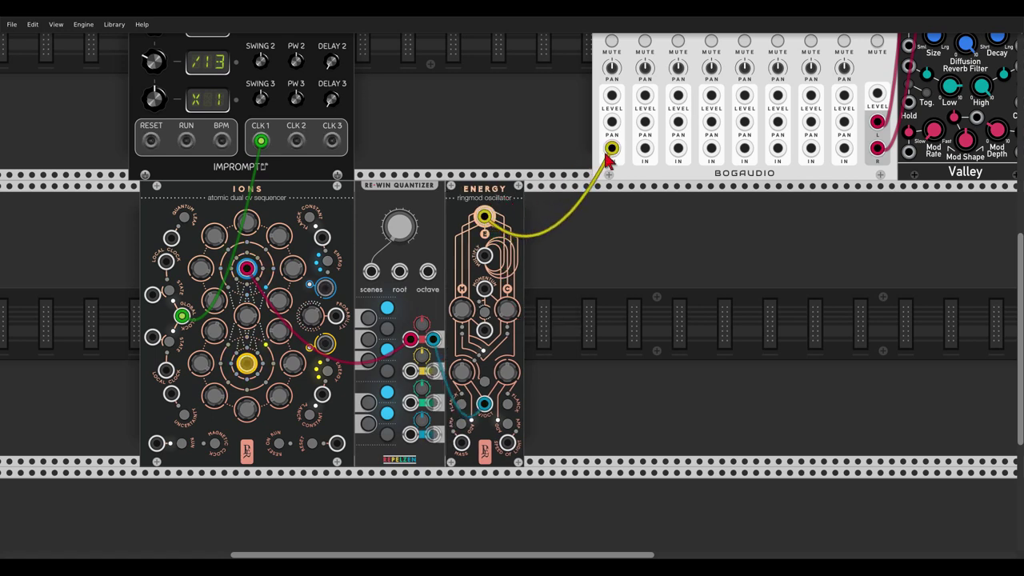
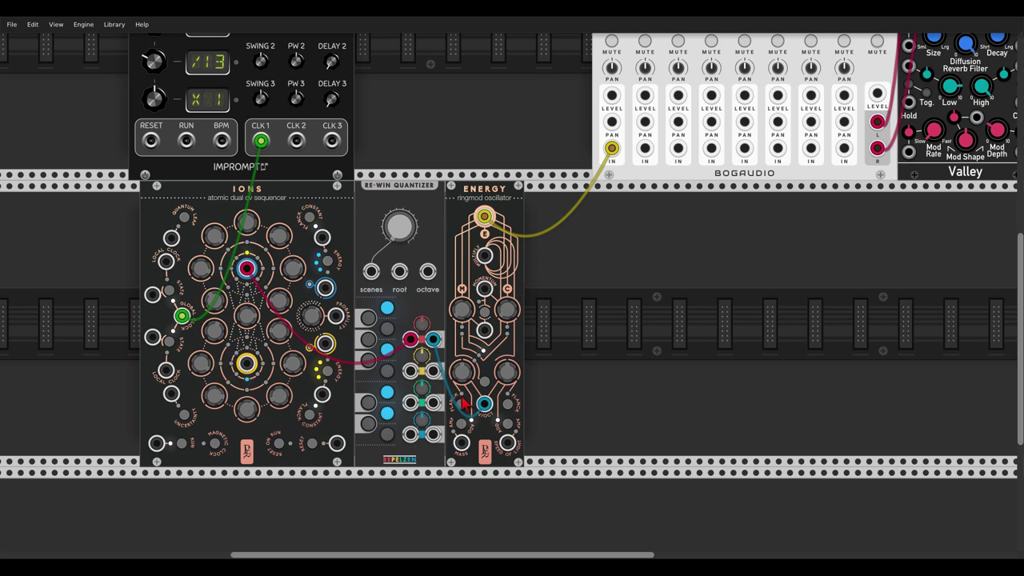
Step: Enable Planck quantization for both the M and C frequencies on Energy and adjust the two frequency knobs
scroll(512, 412, "up", 5)
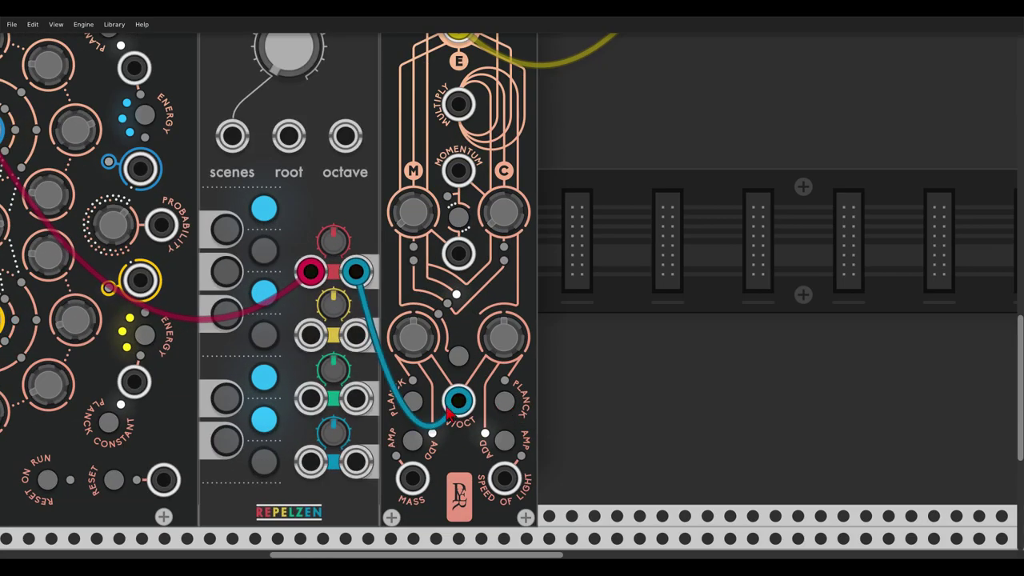
left_click(413, 403)
left_click(504, 402)
left_click(504, 402)
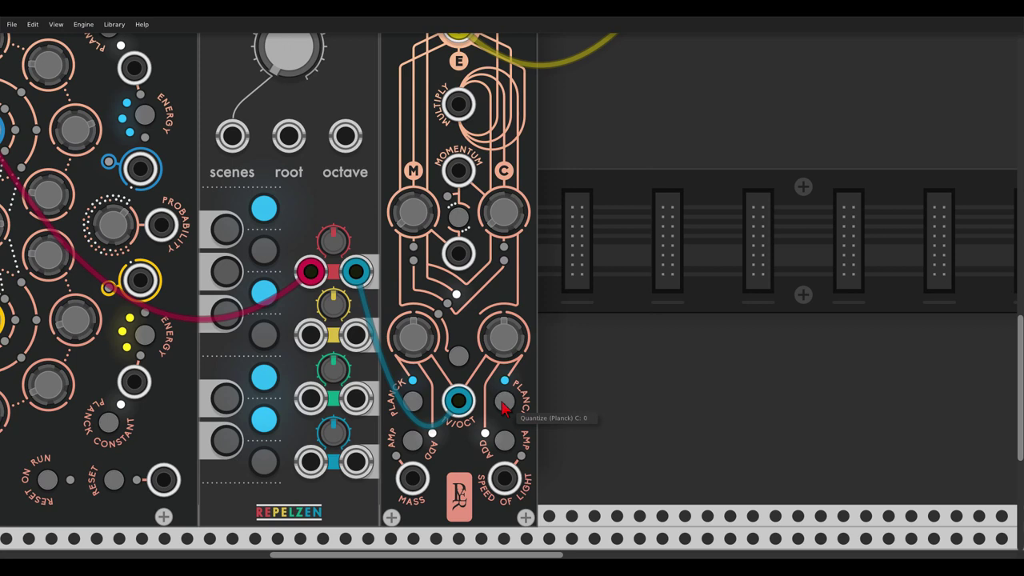
left_click_drag(422, 347, 458, 384)
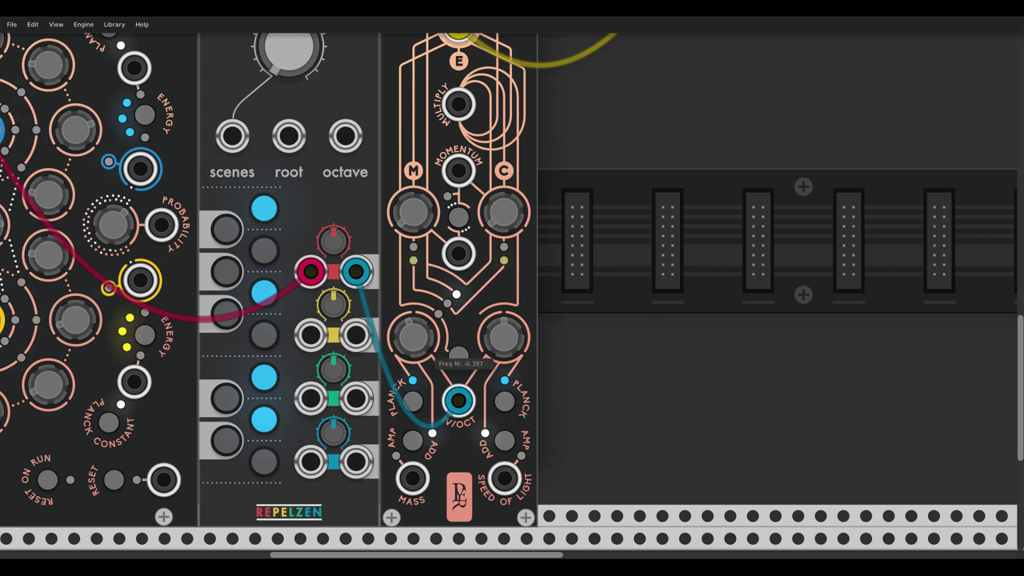
mouse_move(503, 342)
left_mouse_down()
mouse_move(503, 312)
mouse_move(513, 340)
left_mouse_up()
Step: Patch Clocked's CLK 1 output into Energy's Multiply input and adjust the clock's PW 1 pulse width
scroll(516, 354, "down", 5)
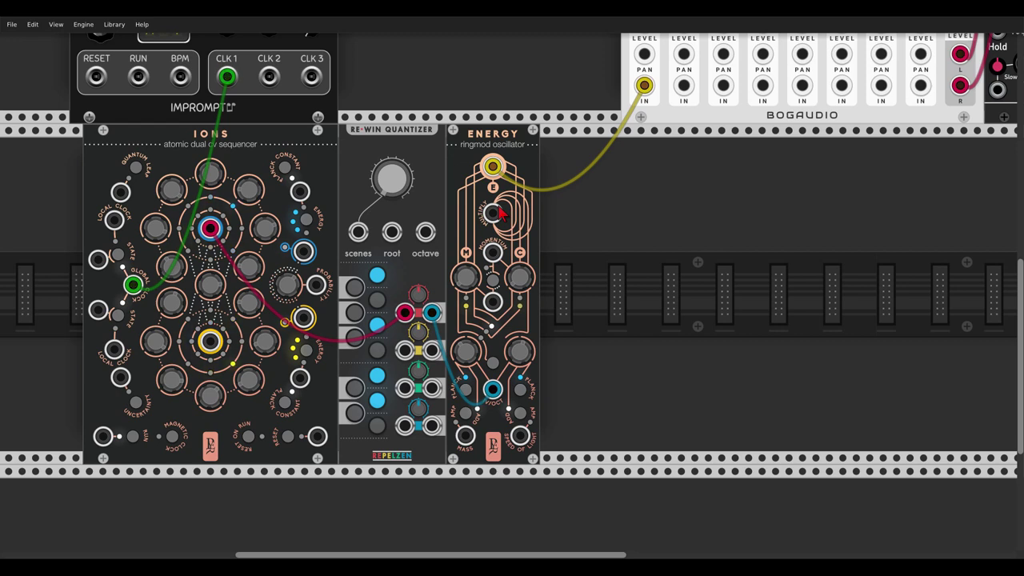
left_click_drag(498, 211, 231, 78)
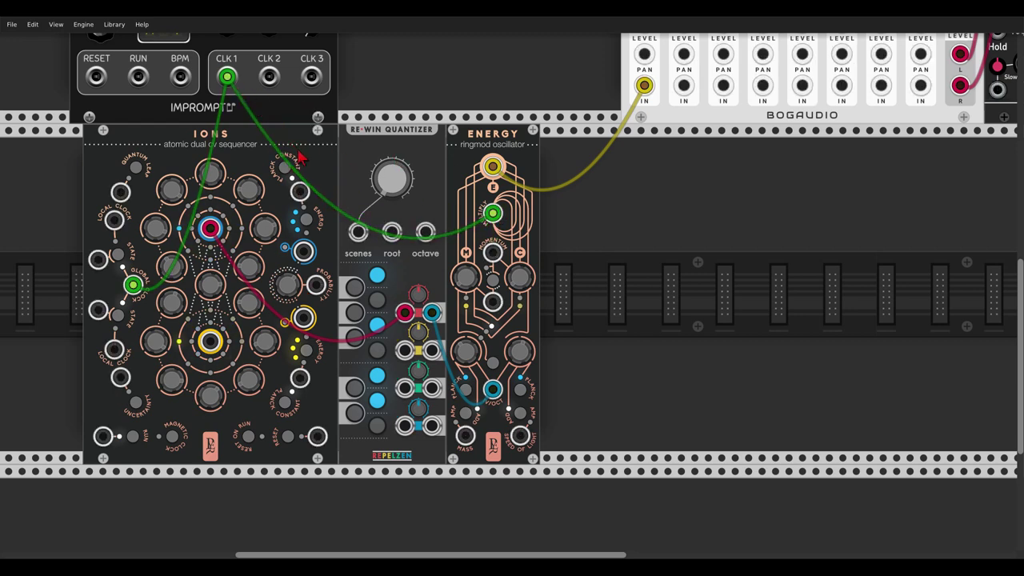
scroll(297, 152, "up", 3)
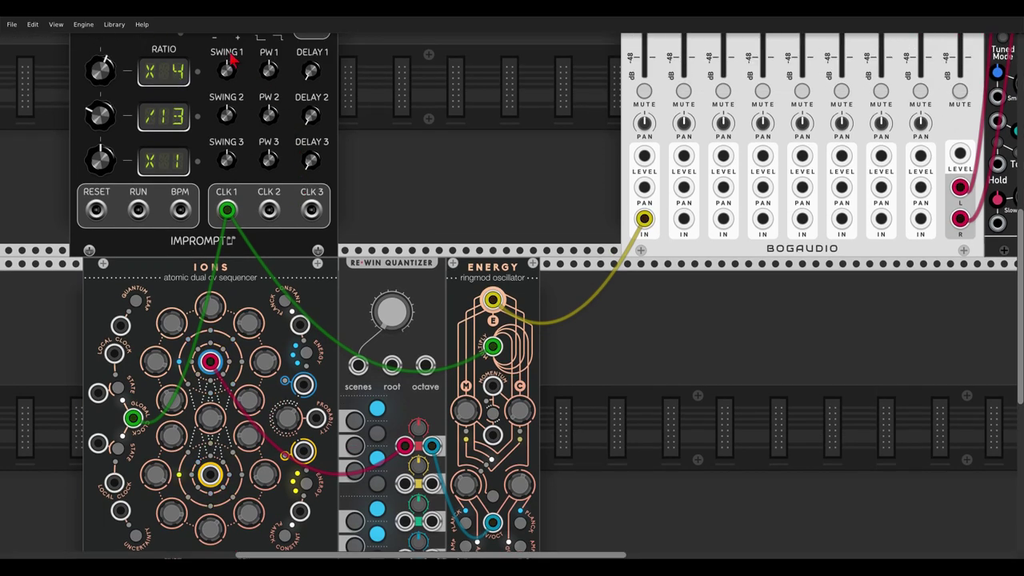
left_click(268, 72)
mouse_move(268, 72)
left_mouse_down()
mouse_move(269, 112)
mouse_move(269, 64)
left_mouse_up()
Step: Find the Bogaudio LLFO in the module library and add it directly beside Energy
scroll(492, 151, "down", 3)
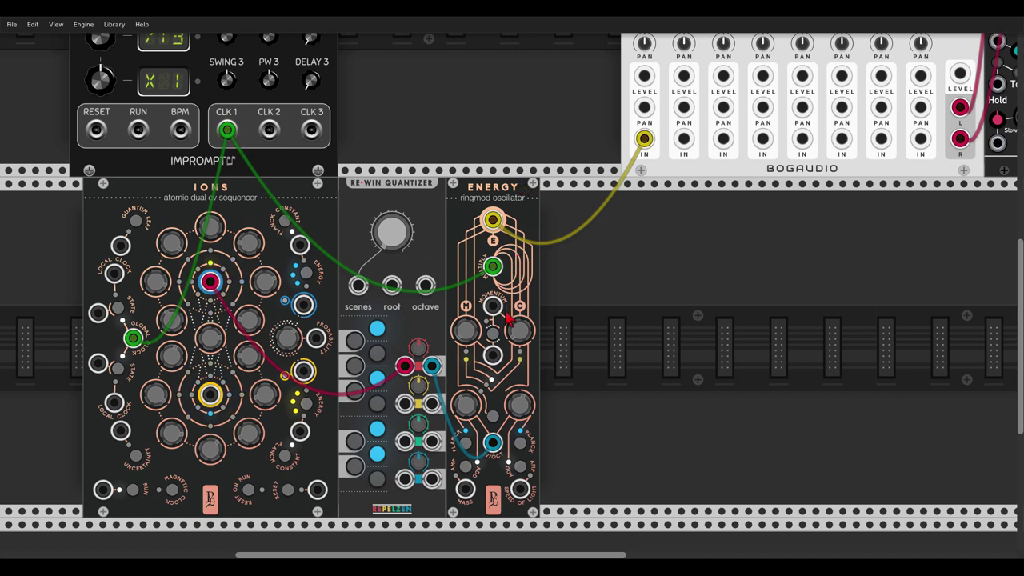
right_click(567, 332)
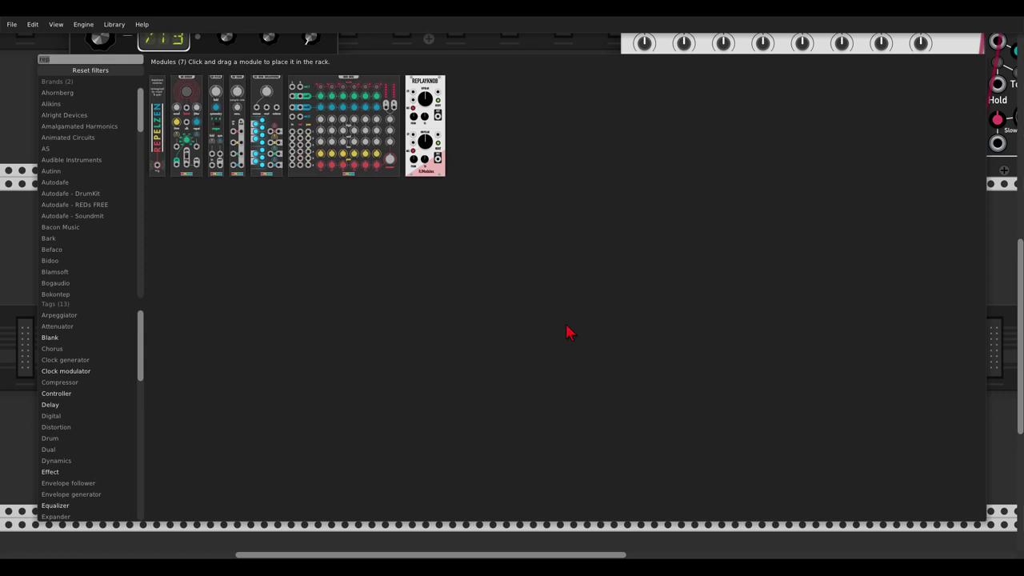
type("lfo")
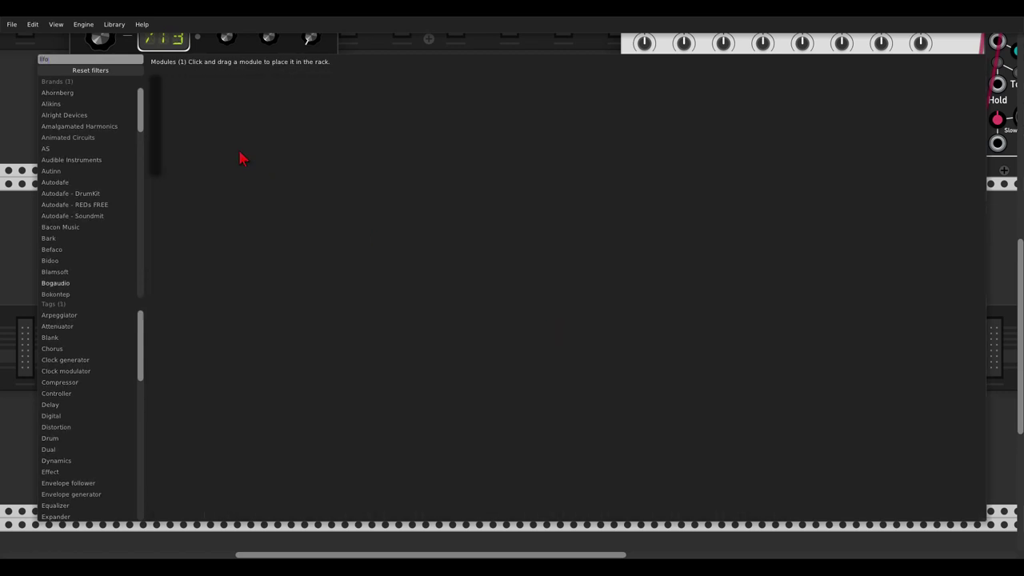
left_click_drag(159, 86, 531, 244)
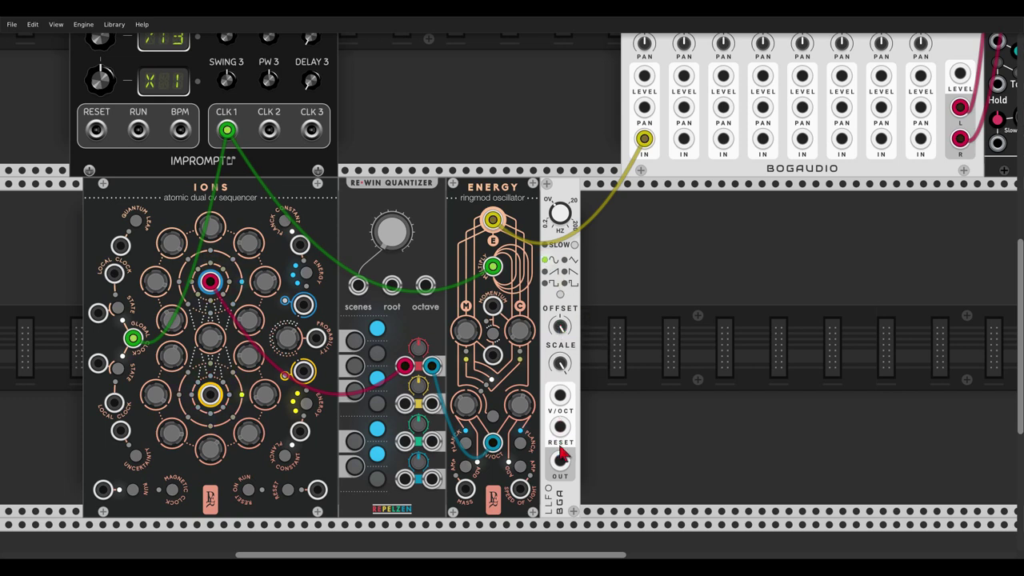
Step: Patch the LLFO's output into Energy's Momentum input and adjust the LLFO's frequency and offset
left_click_drag(560, 461, 494, 310)
mouse_move(560, 214)
left_mouse_down()
mouse_move(568, 235)
mouse_move(560, 212)
left_mouse_up()
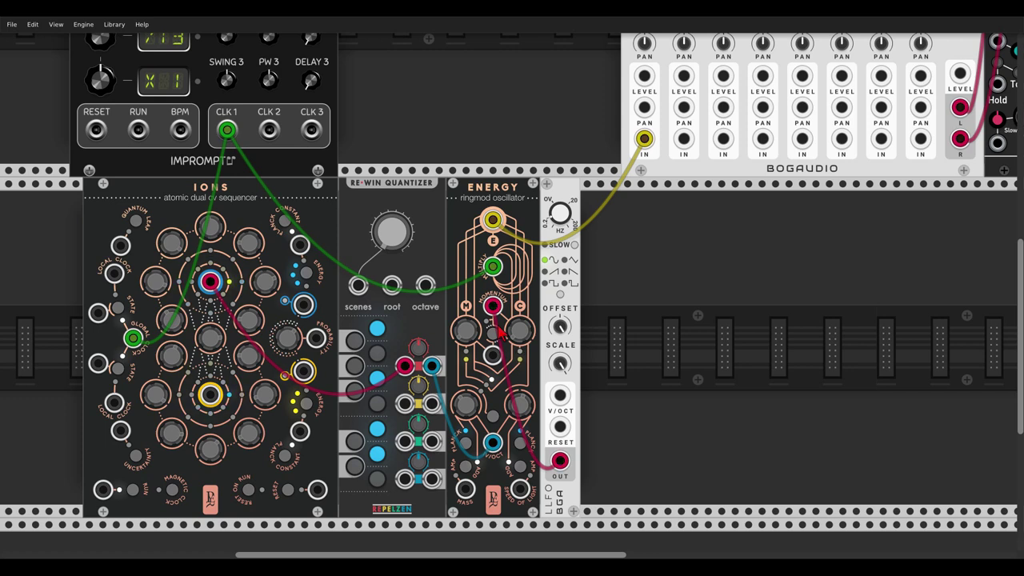
double_click(561, 326)
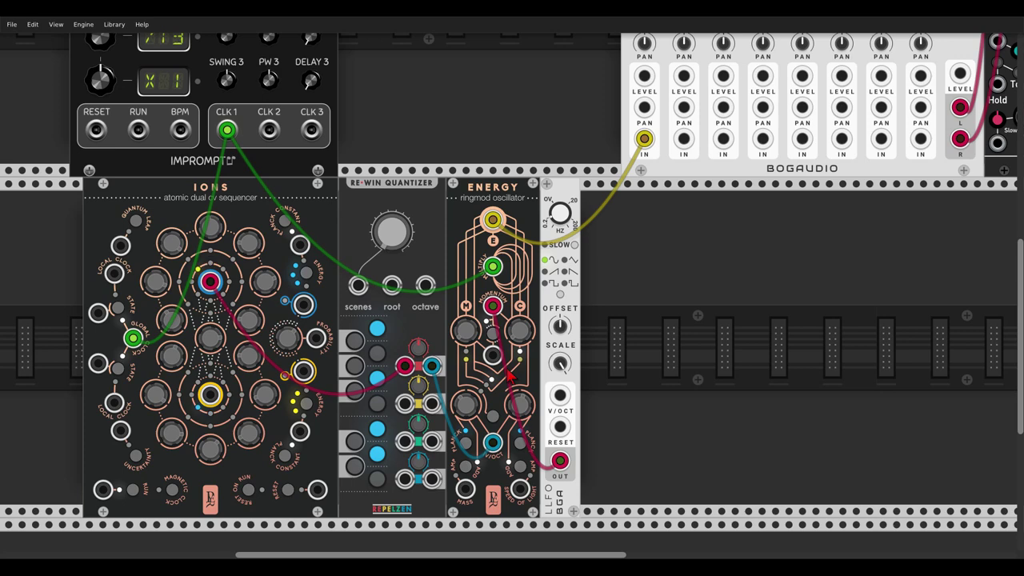
scroll(509, 371, "up", 3)
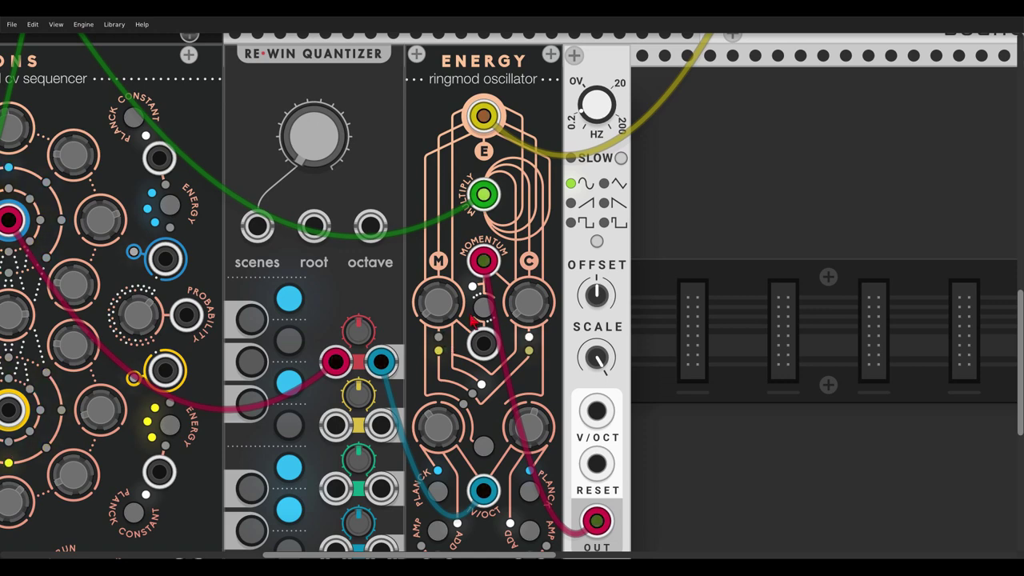
Step: Duplicate Energy, place the copy beside the LLFO, and patch Ions' second output through the quantizer's second channel into its V/OCT
scroll(445, 339, "down", 10)
left_click_drag(617, 232, 581, 254)
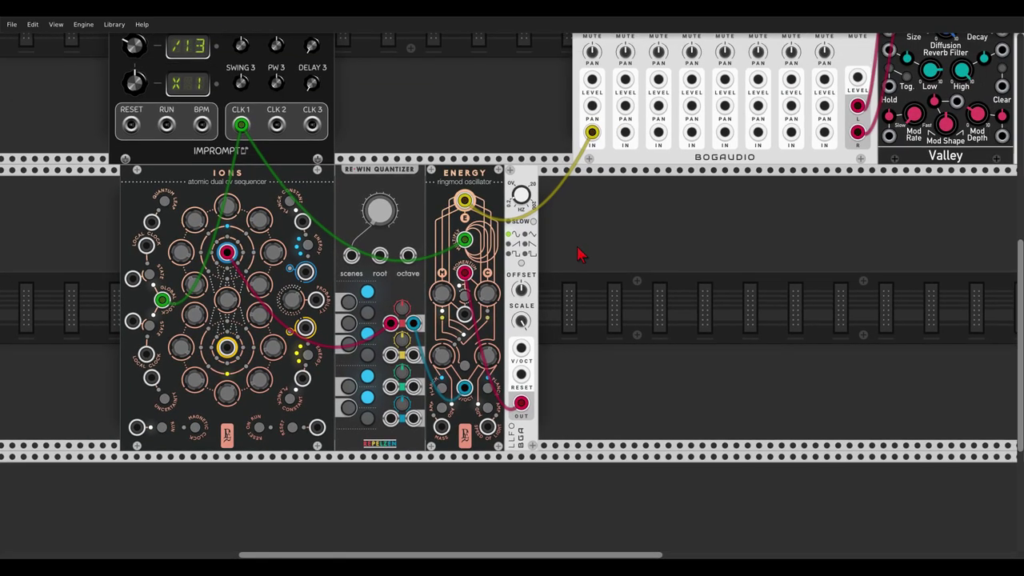
key("ctrl+d")
left_click_drag(484, 140, 581, 346)
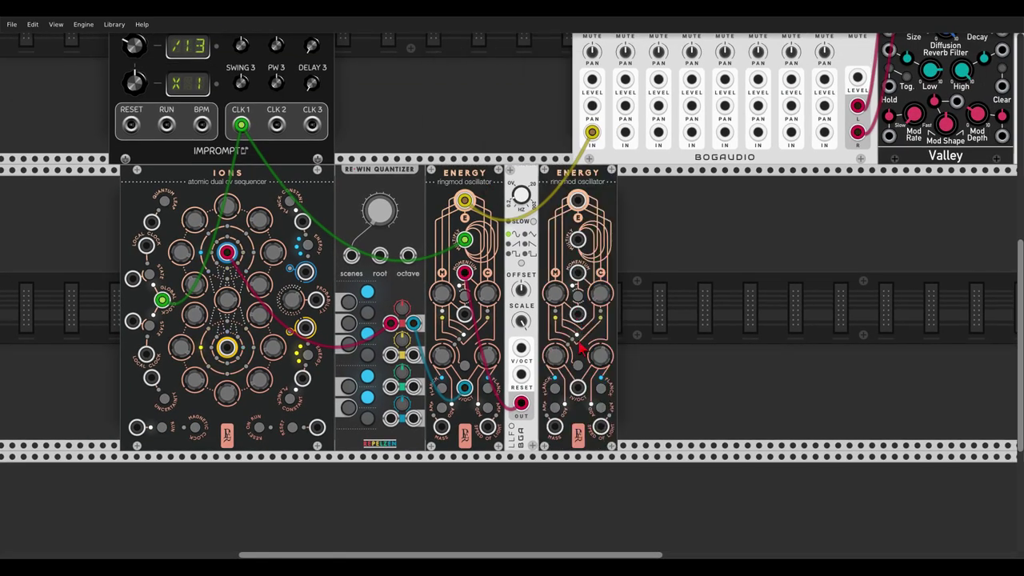
left_click_drag(227, 347, 577, 388)
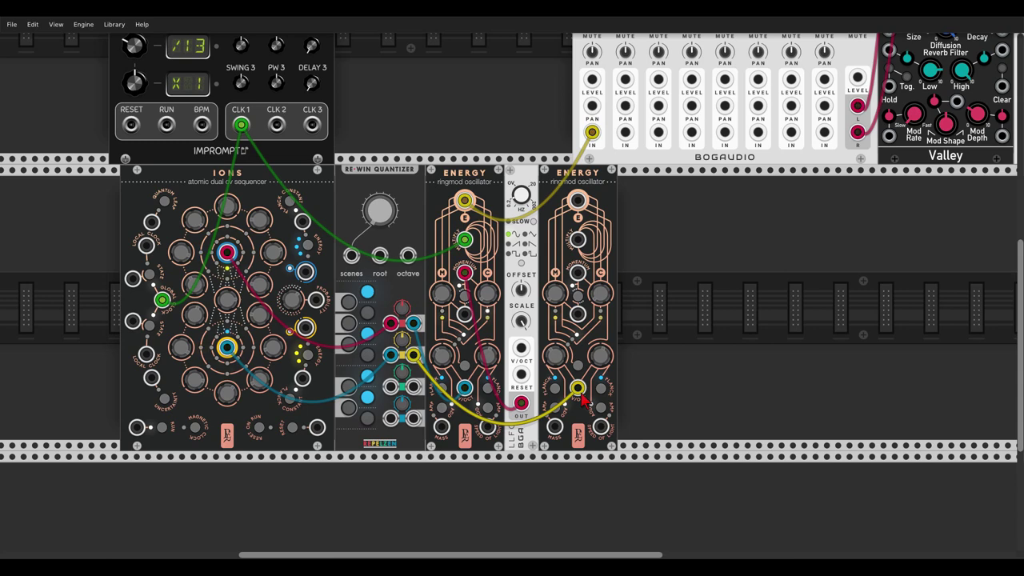
Step: Add the Bogaudio ADSR beside the second Energy, searching the module library for "adsr"
right_click(650, 329)
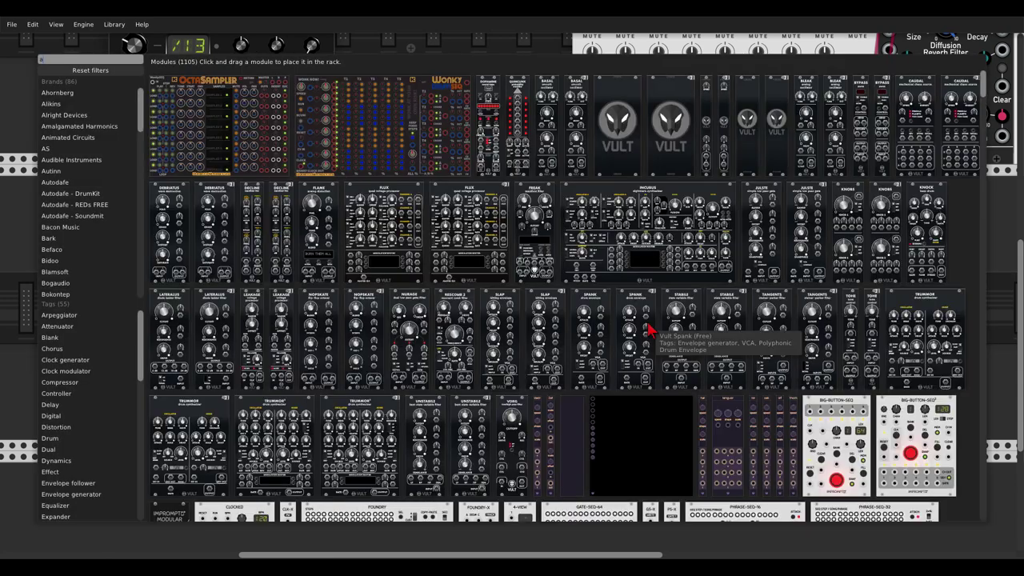
type("adsr")
left_click_drag(270, 91, 644, 272)
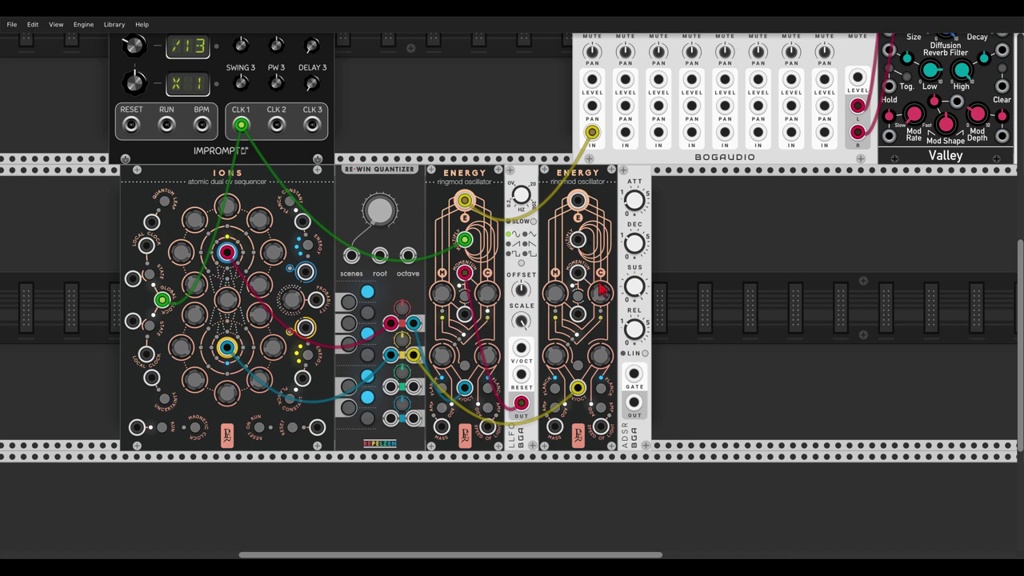
Step: Patch CLK 1 into the ADSR's gate and shape the envelope with about 0.17 s decay and 0.58 s release
left_click_drag(631, 377, 242, 126)
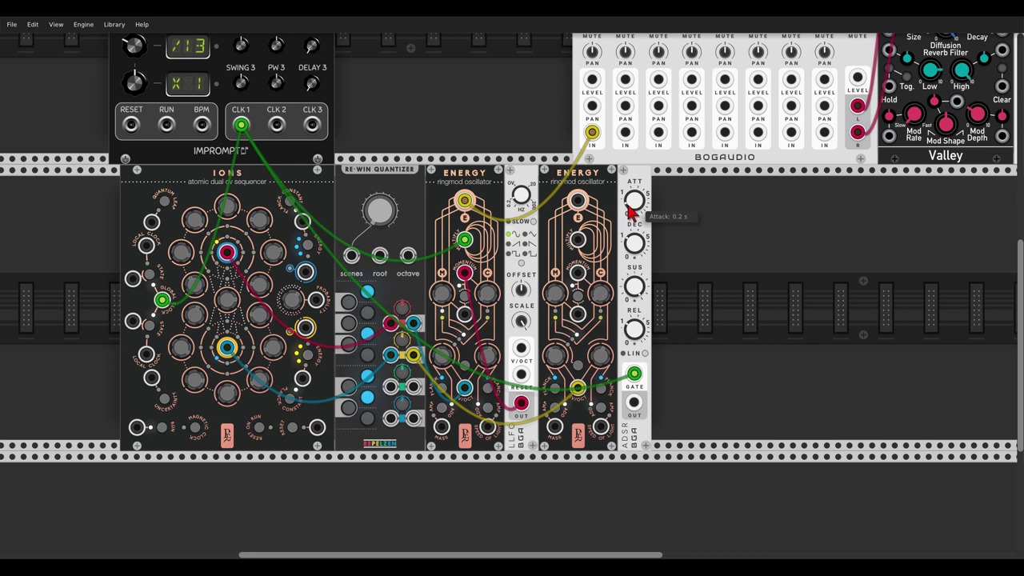
left_click_drag(633, 292, 634, 328)
left_click_drag(635, 252, 634, 258)
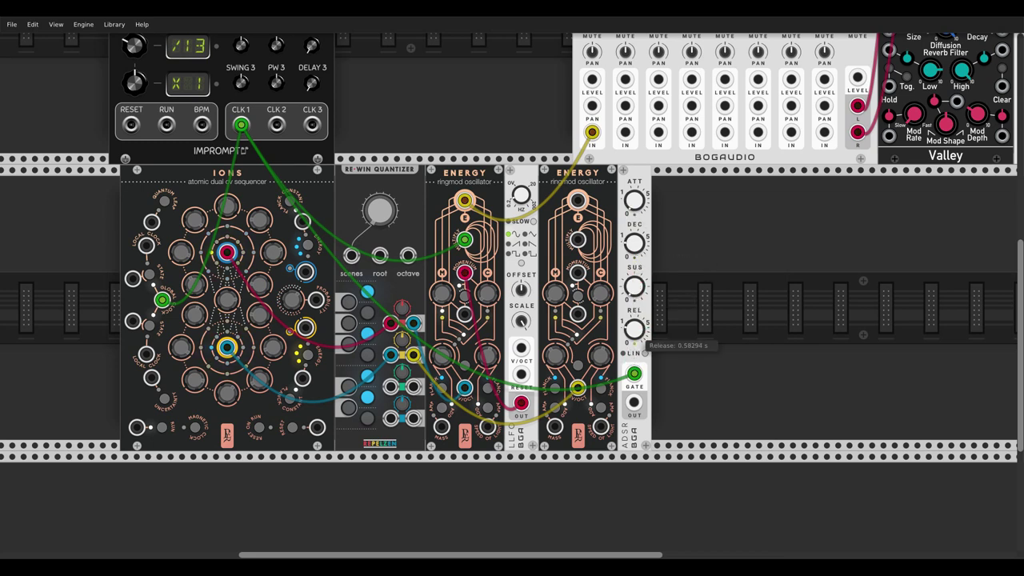
Step: Patch the ADSR's output into the second Energy's Multiply input and that Energy's output into mixer channel 2
left_click_drag(634, 402, 578, 240)
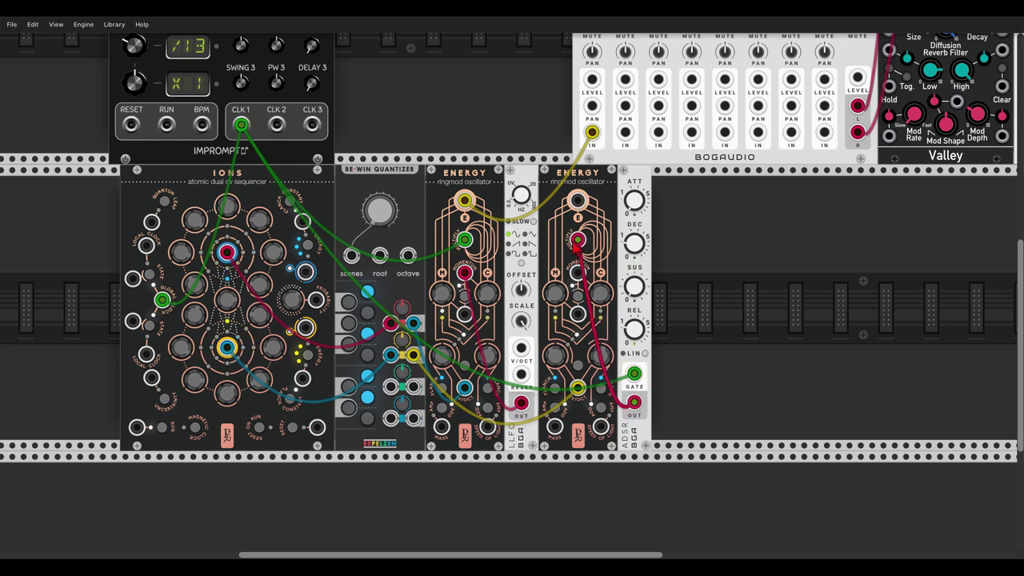
left_click_drag(578, 200, 624, 133)
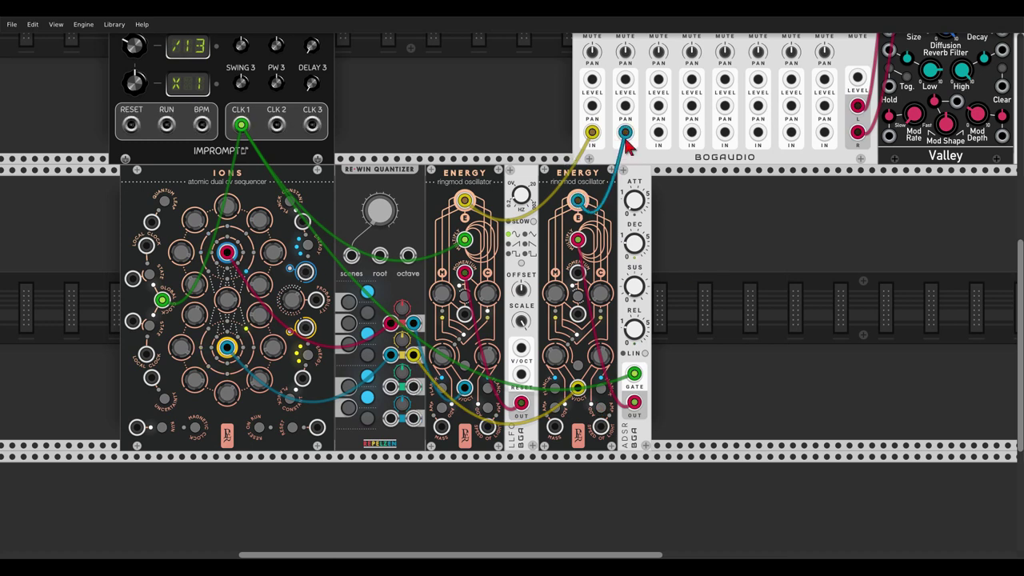
Step: Solo mixer channel 2 to hear the second Energy alone and release the solo
scroll(636, 122, "up", 1)
left_click(626, 80)
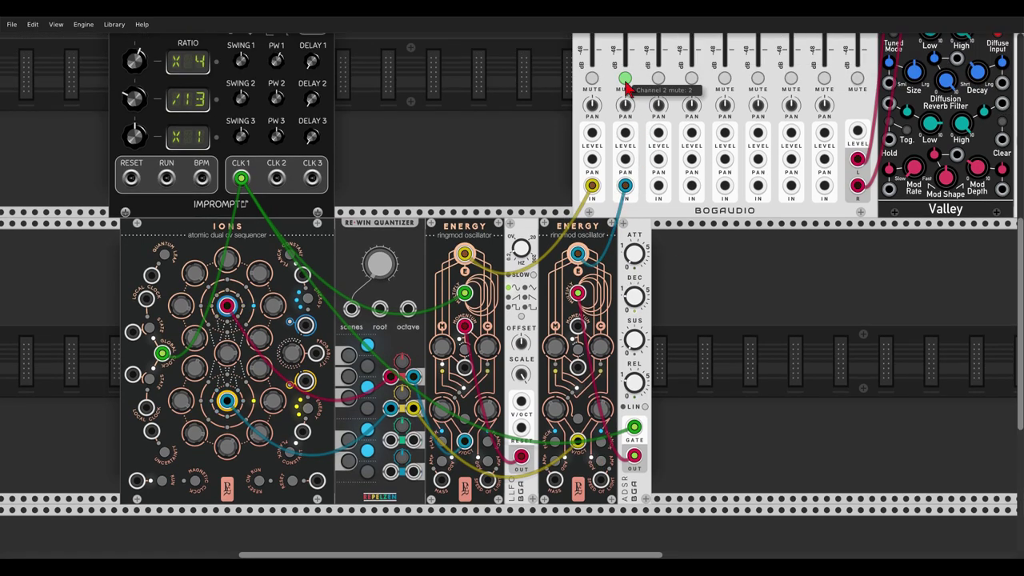
scroll(652, 304, "down", 2)
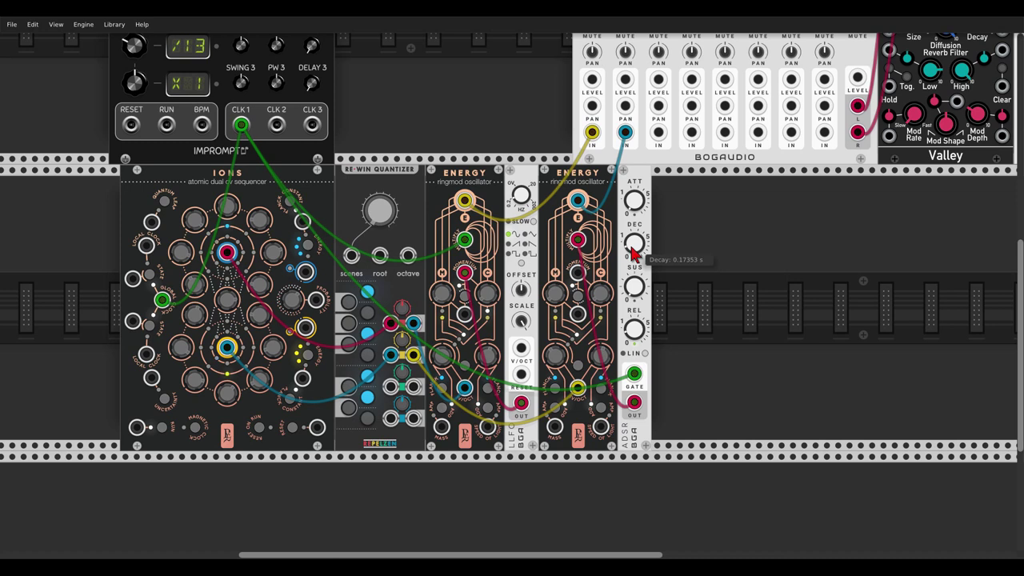
scroll(627, 68, "up", 1)
left_click(625, 54, "ctrl")
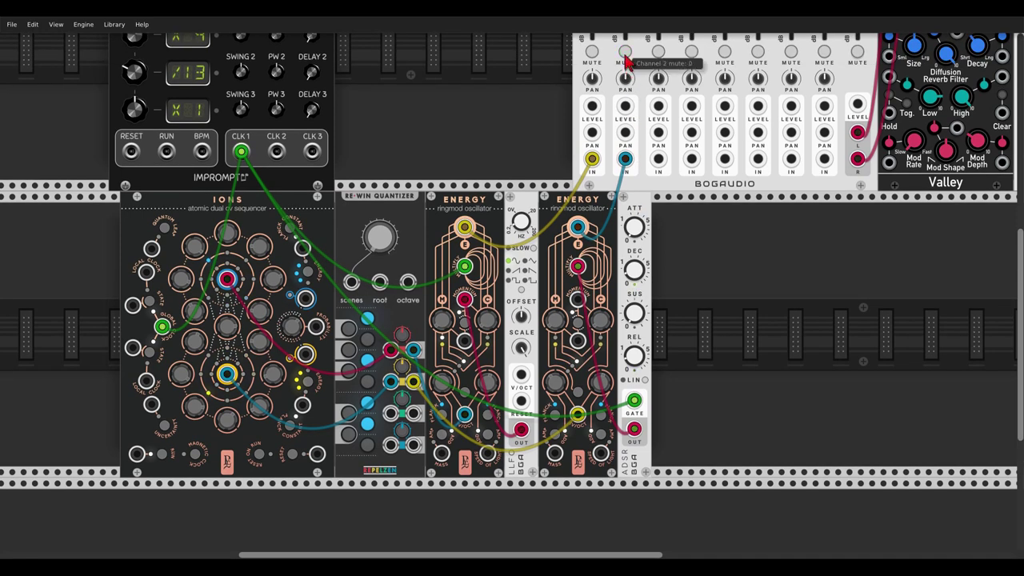
scroll(300, 416, "down", 1)
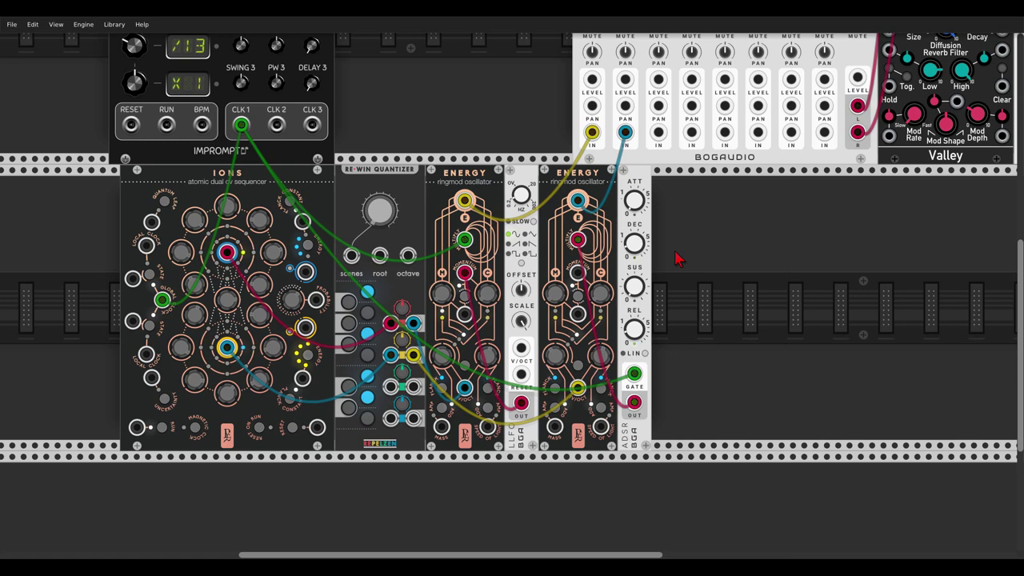
Step: Add Branes beside Clocked, searching the library for "branes", and patch CLK 1 into the upper brane's central trigger input
scroll(450, 176, "up", 5)
right_click(436, 160)
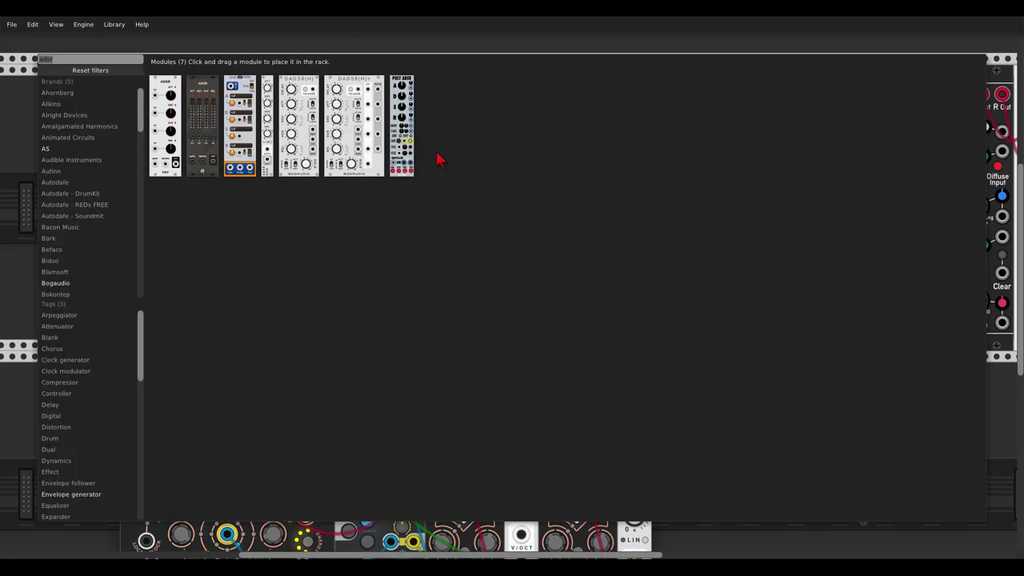
type("branes")
left_click(158, 75)
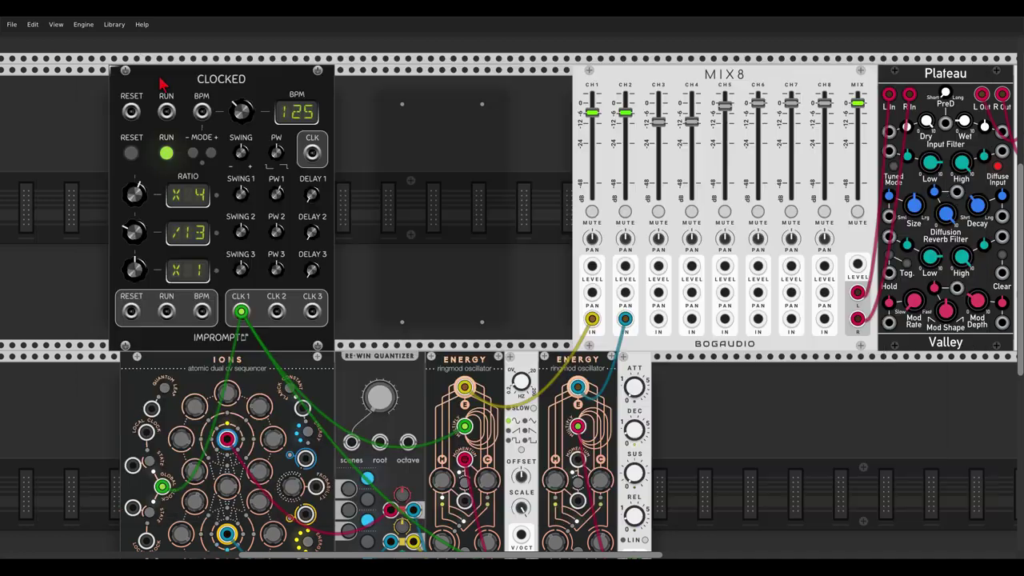
left_click_drag(396, 164, 248, 315)
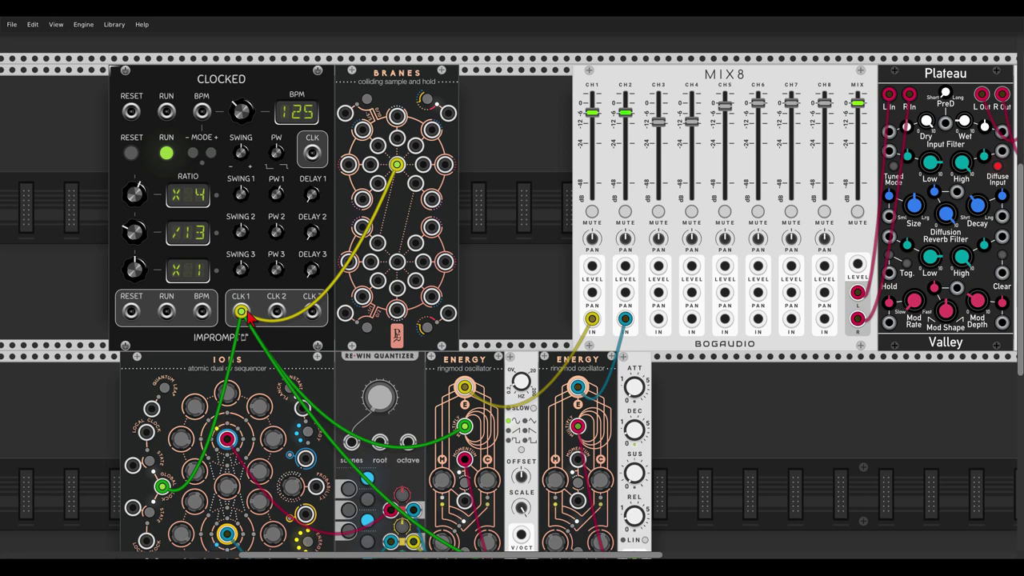
Step: Patch one of the upper brane's outputs on Branes into the second Energy's Momentum input
scroll(518, 188, "down", 1)
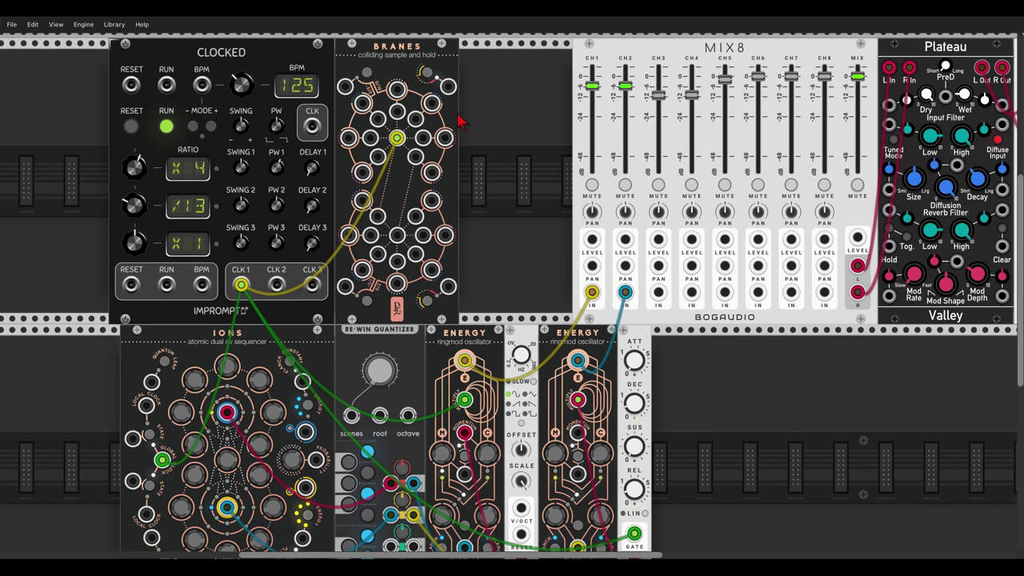
left_click_drag(361, 103, 576, 408)
scroll(517, 154, "down", 1)
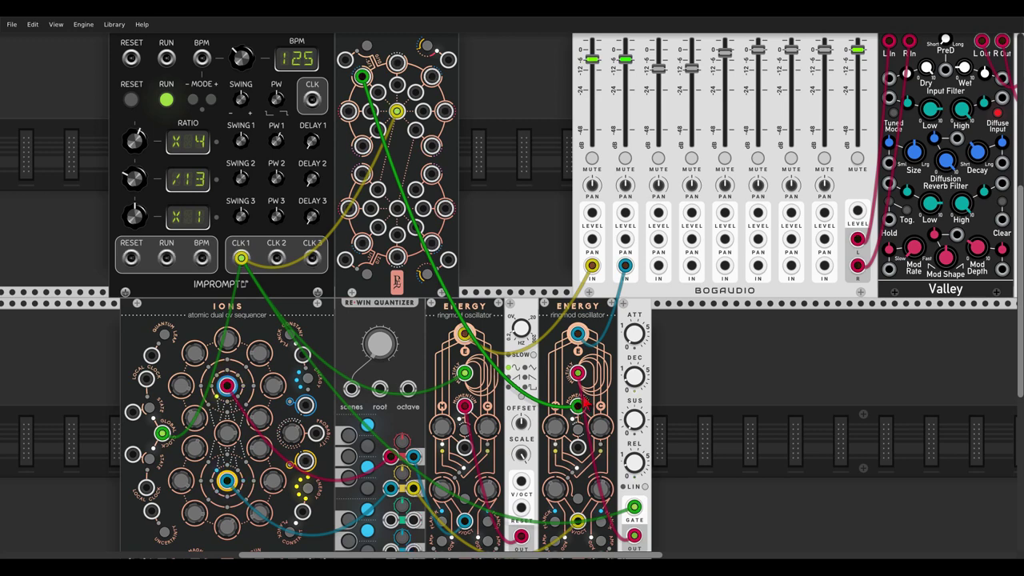
scroll(578, 404, "down", 2)
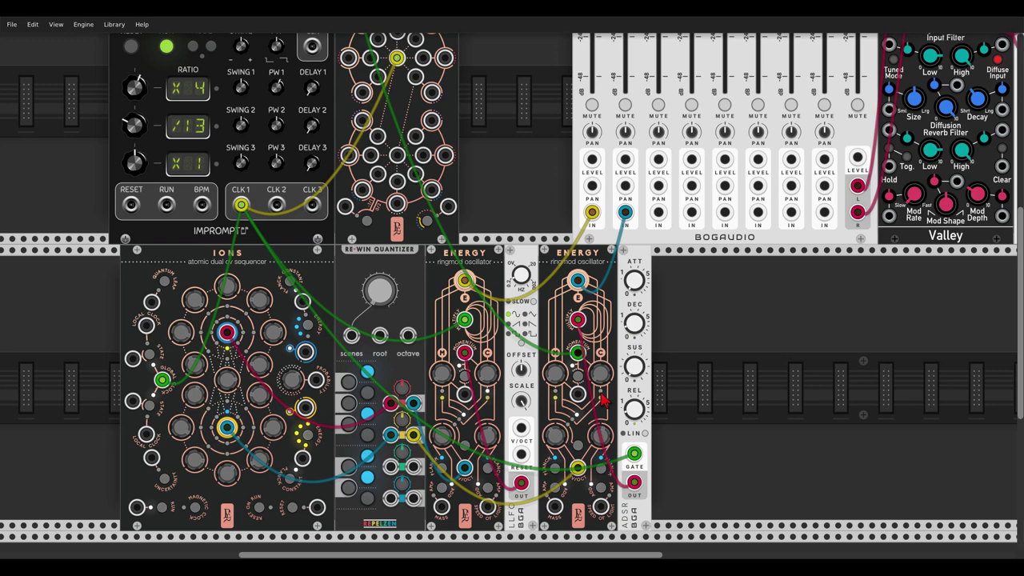
Step: Mute channels 1 and 2 on the MIX8 mixer
scroll(704, 308, "up", 2)
scroll(704, 301, "up", 1)
left_click(592, 185)
left_click(626, 186)
Step: Add a third Energy oscillator in the free rack space beyond the ADSR, searching the library for "energ"
scroll(711, 323, "down", 1)
scroll(710, 322, "right", 1)
scroll(710, 322, "down", 3)
scroll(710, 322, "right", 3)
right_click(620, 288)
type("energ")
left_click_drag(164, 108, 576, 271)
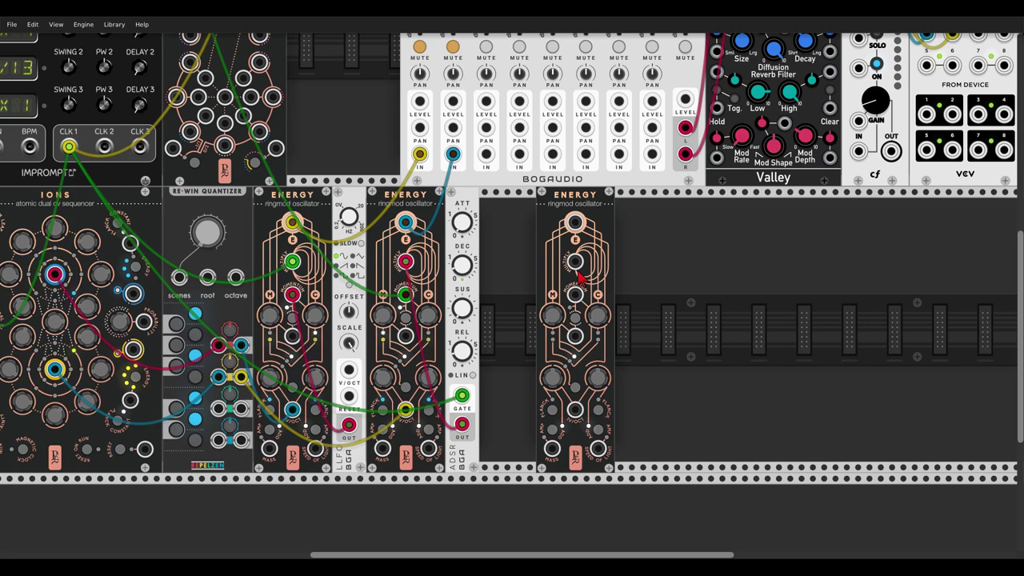
Step: Try the Amp CV modulation type for the M oscillator on the third Energy and turn its M frequency knob
scroll(552, 436, "up", 5)
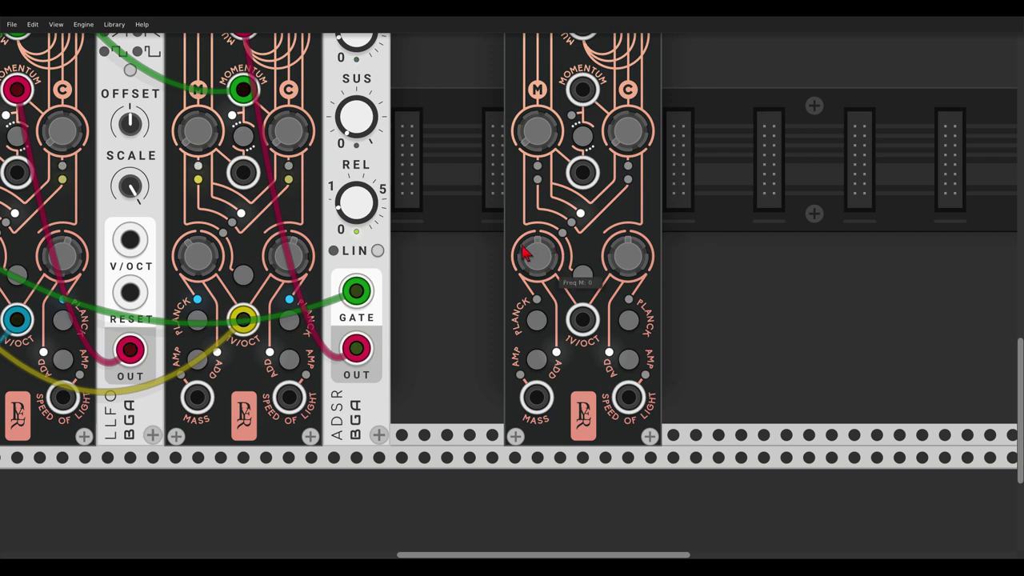
left_click(541, 364)
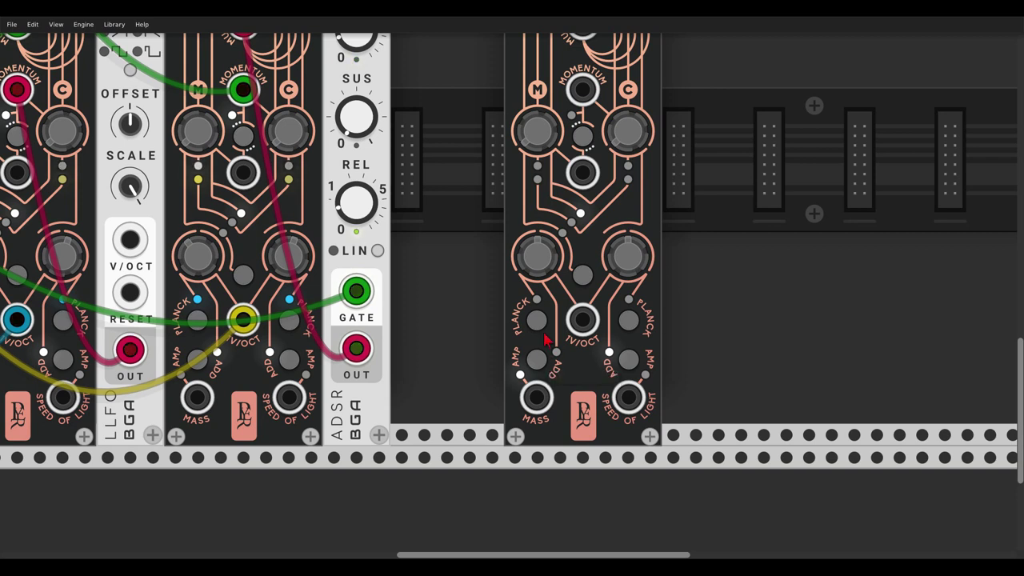
left_click_drag(540, 254, 540, 254)
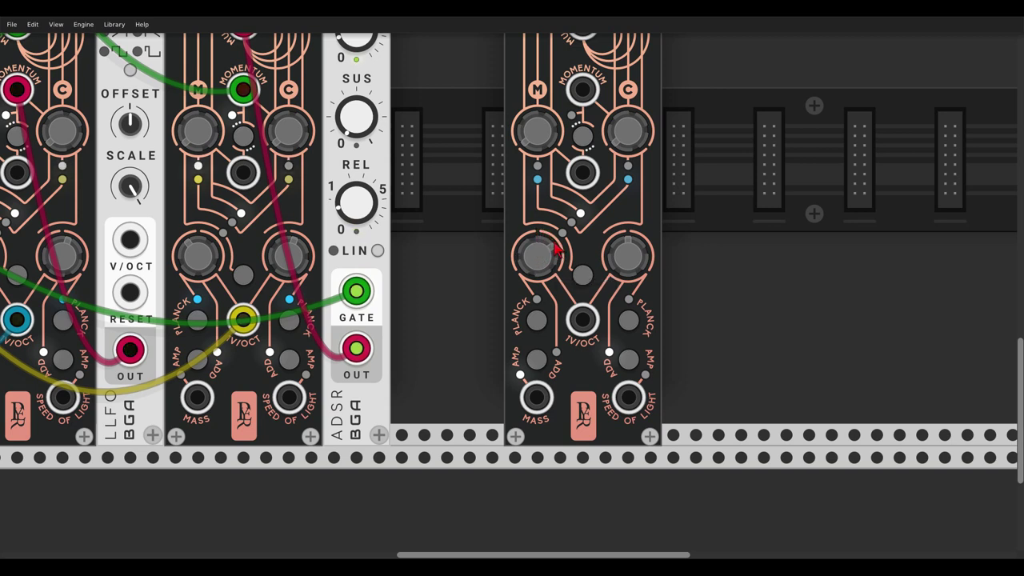
mouse_move(554, 250)
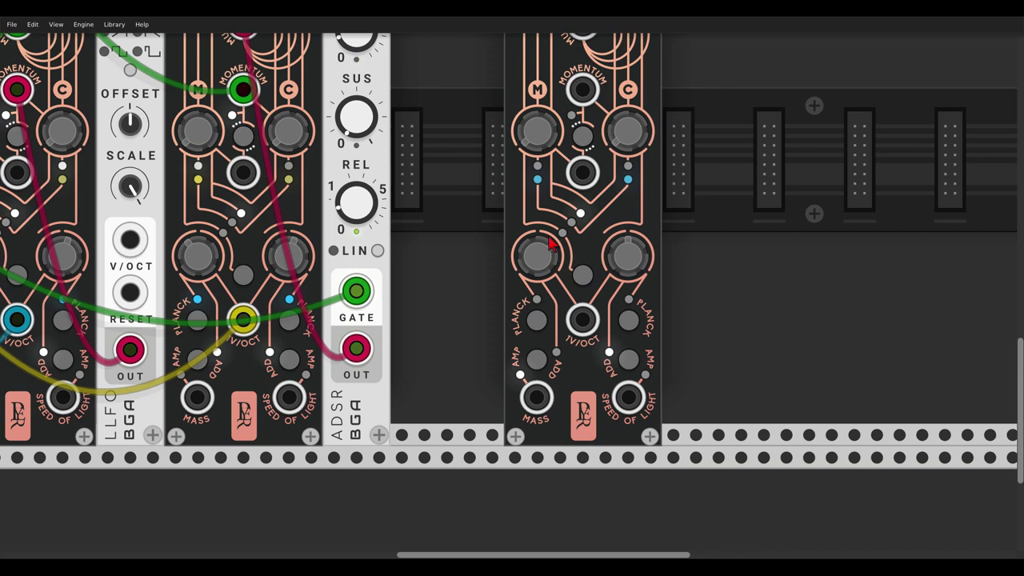
mouse_move(540, 365)
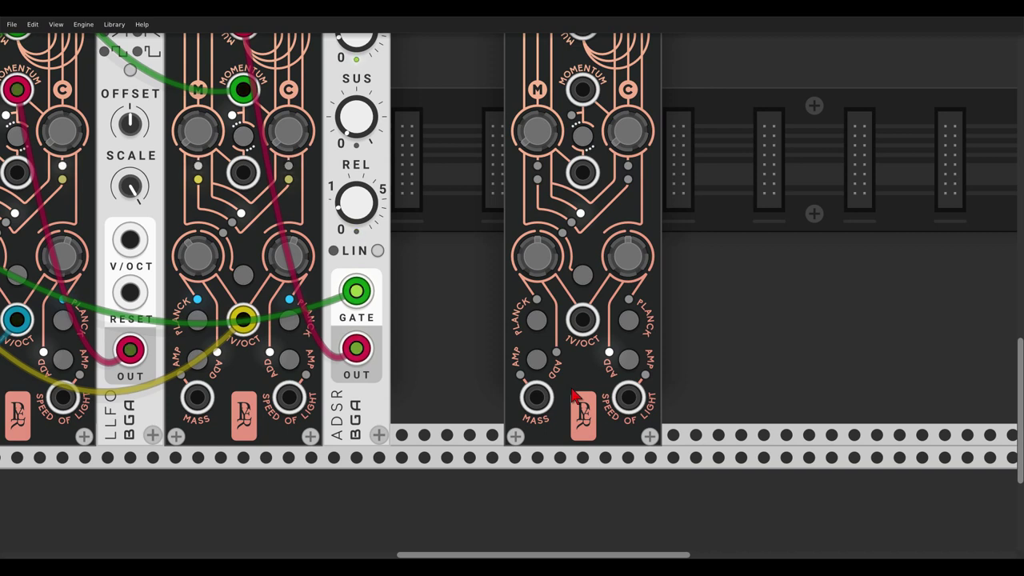
Step: Feed the lower brane on Branes from the quantizer's first two outputs and patch CLK 2 into its central trigger input
scroll(573, 395, "down", 4)
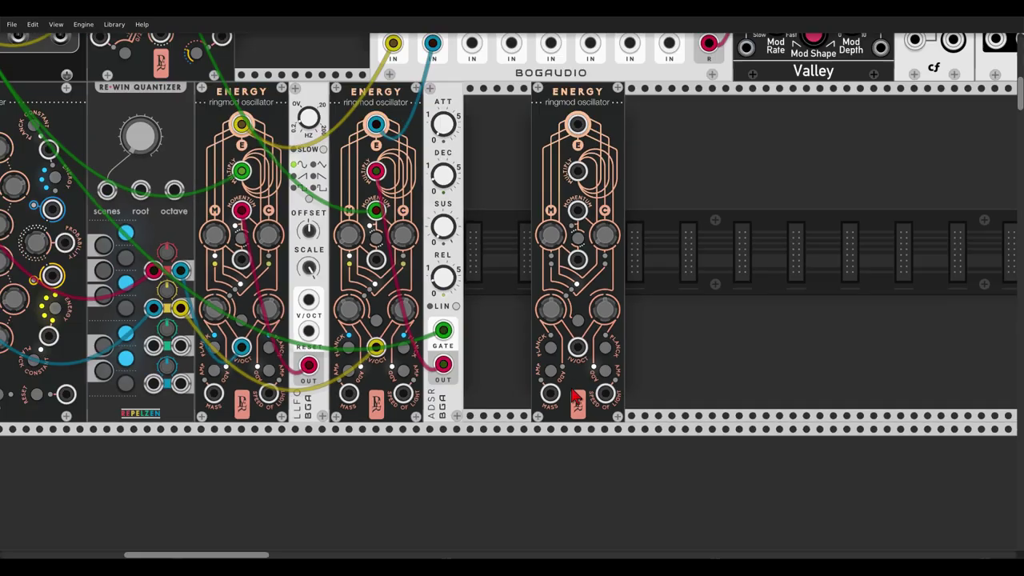
scroll(528, 280, "down", 1)
left_click_drag(514, 231, 752, 321)
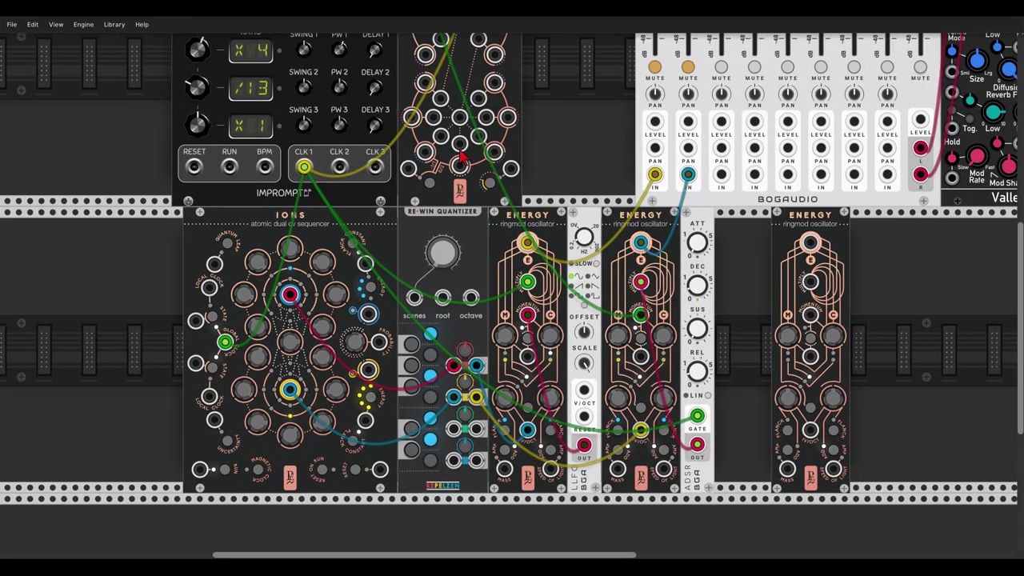
left_click_drag(461, 146, 477, 365)
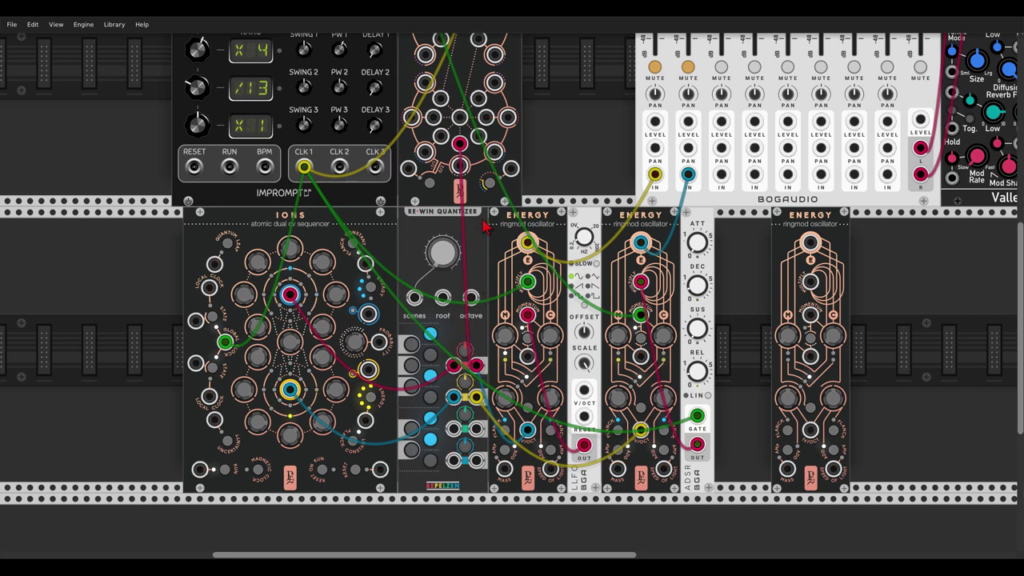
left_click_drag(483, 141, 477, 397)
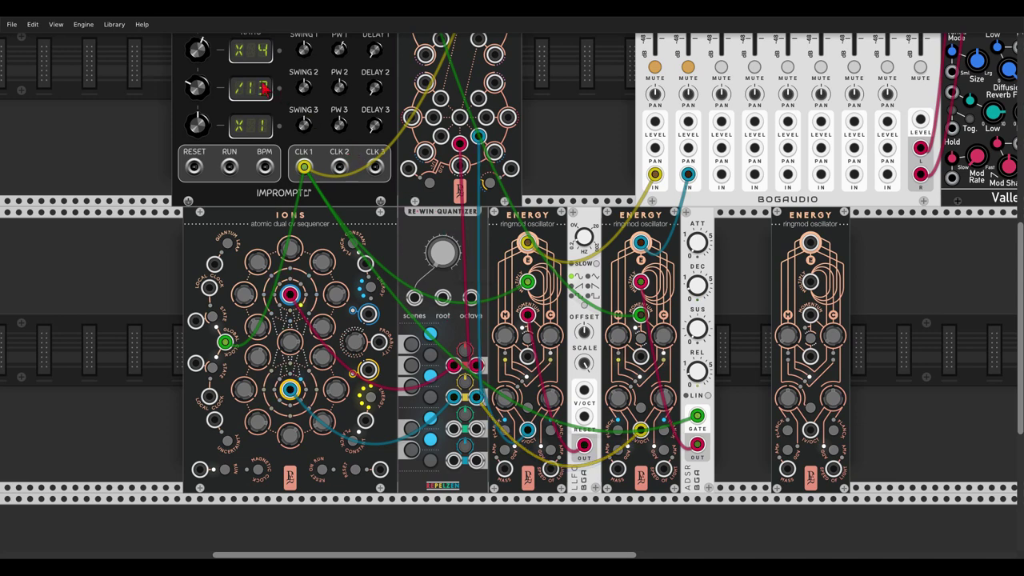
left_click_drag(339, 167, 461, 119)
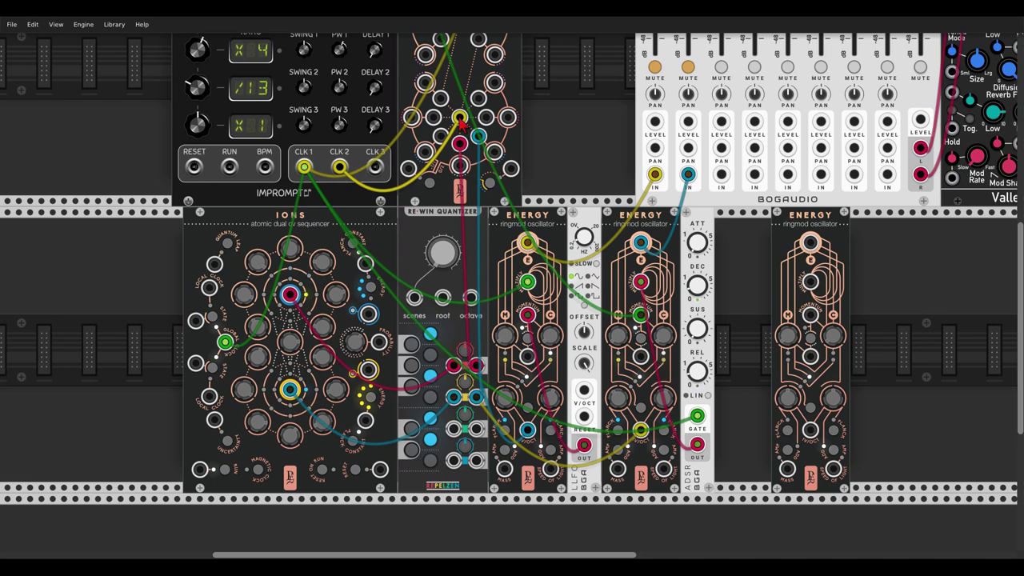
Step: Patch two of the lower brane's outputs into the third Energy's Mass and Speed of Light inputs
left_click_drag(460, 165, 788, 471)
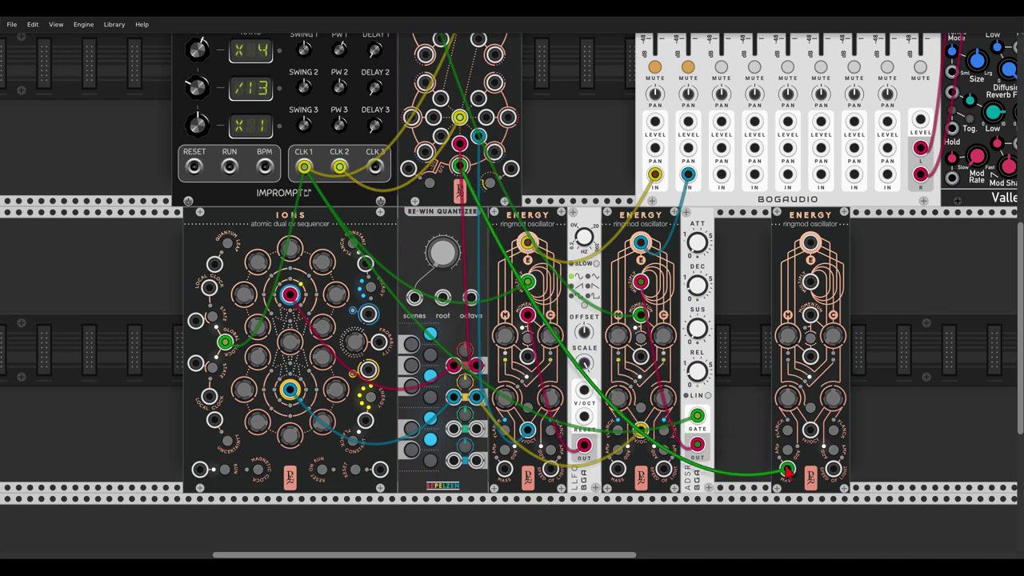
left_click_drag(494, 151, 832, 468)
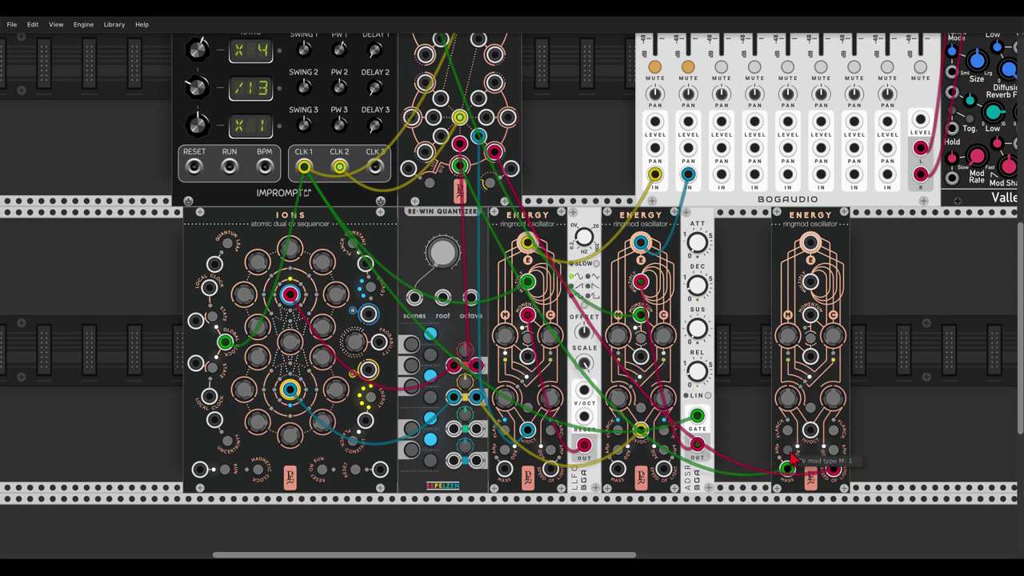
left_click_drag(862, 418, 747, 326)
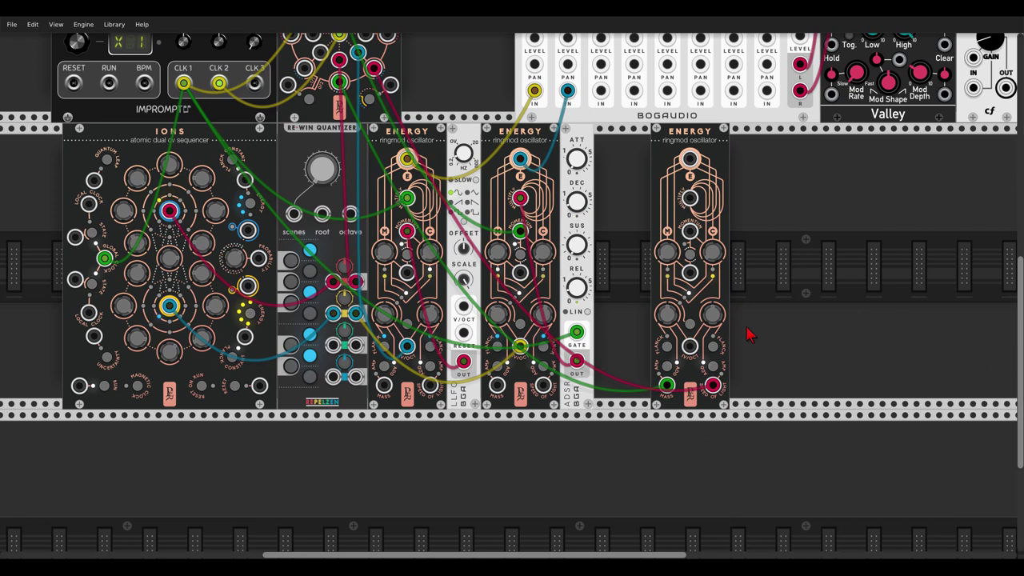
mouse_move(708, 309)
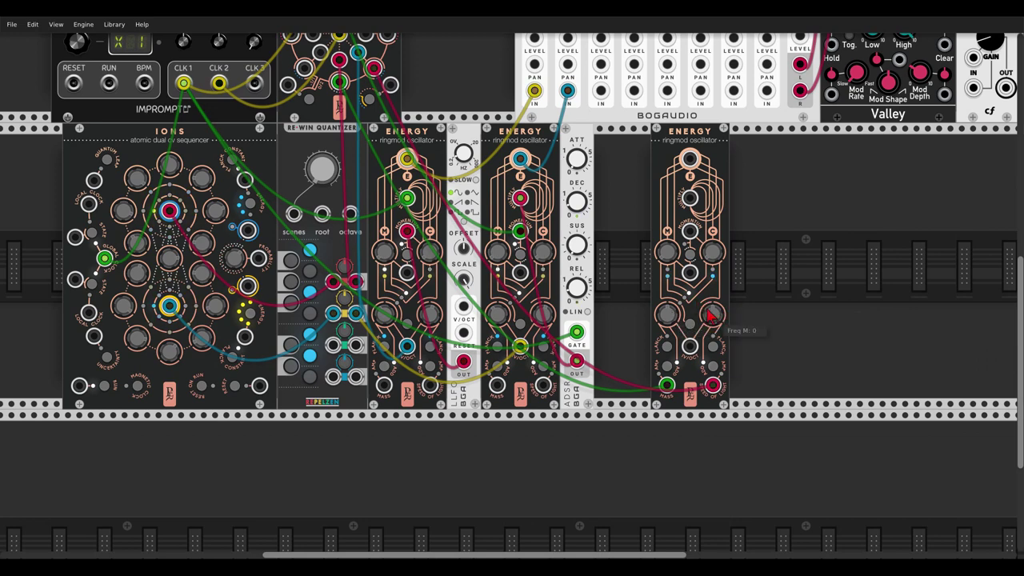
Step: Patch the third Energy's output into the channel 3 input on the MIX8 mixer
scroll(709, 315, "up", 4)
left_click_drag(686, 296, 601, 224)
scroll(748, 286, "up", 2)
scroll(745, 284, "down", 3)
left_click_drag(745, 285, 626, 229)
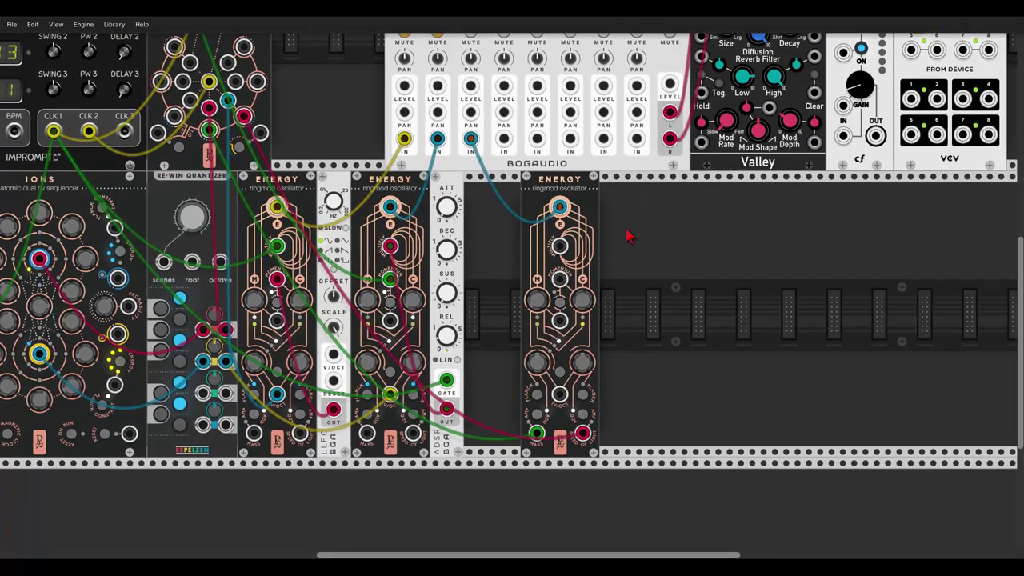
Step: Unmute channels 1 and 2 on the MIX8 mixer
scroll(626, 277, "down", 1)
scroll(613, 293, "up", 1)
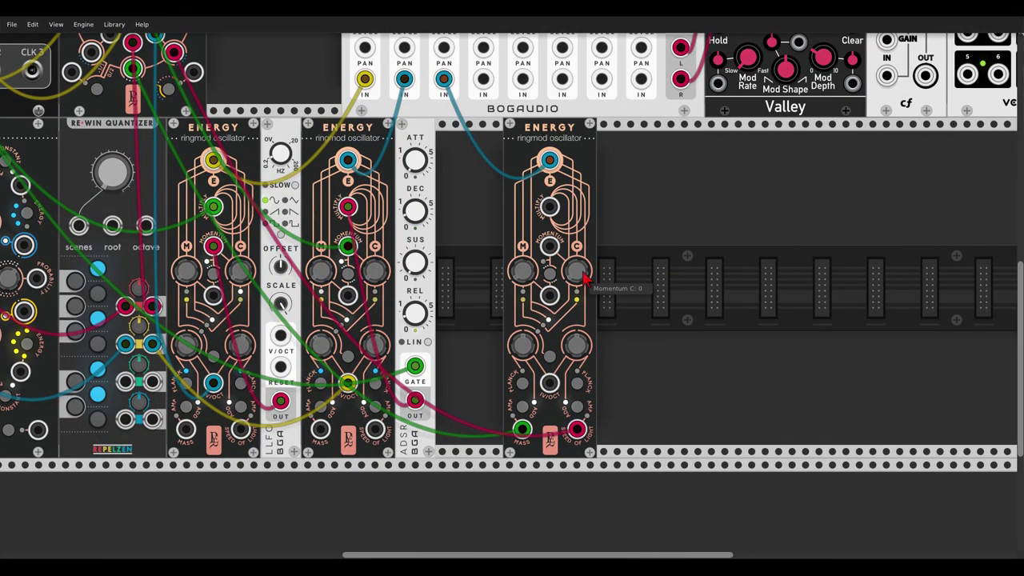
scroll(580, 313, "up", 1)
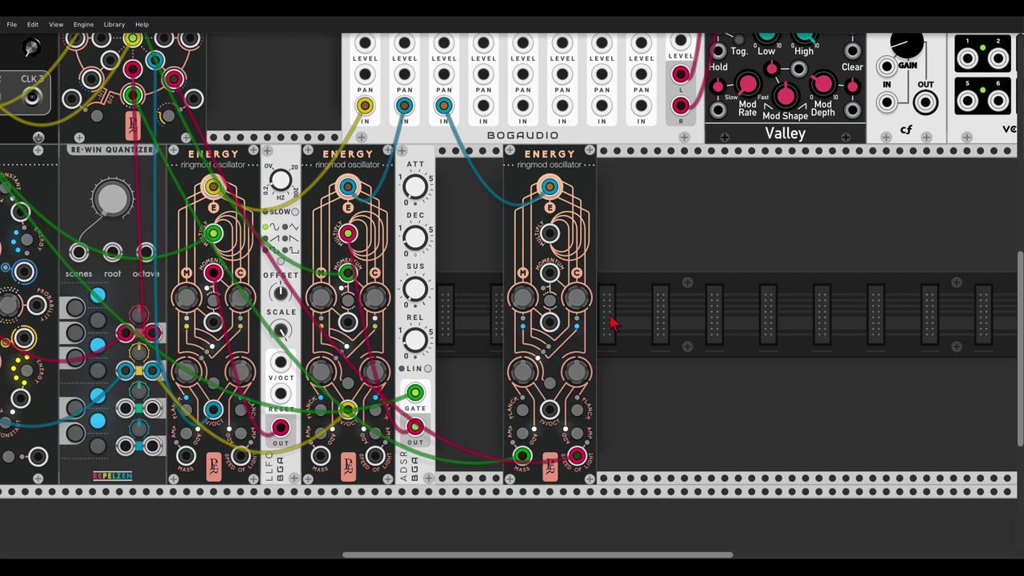
scroll(468, 151, "up", 3)
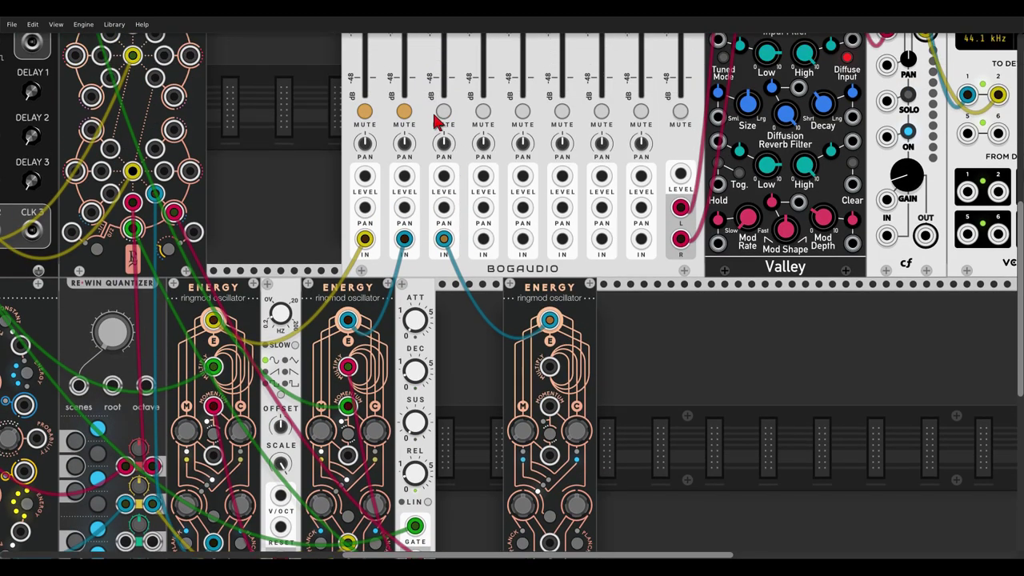
scroll(463, 275, "down", 4)
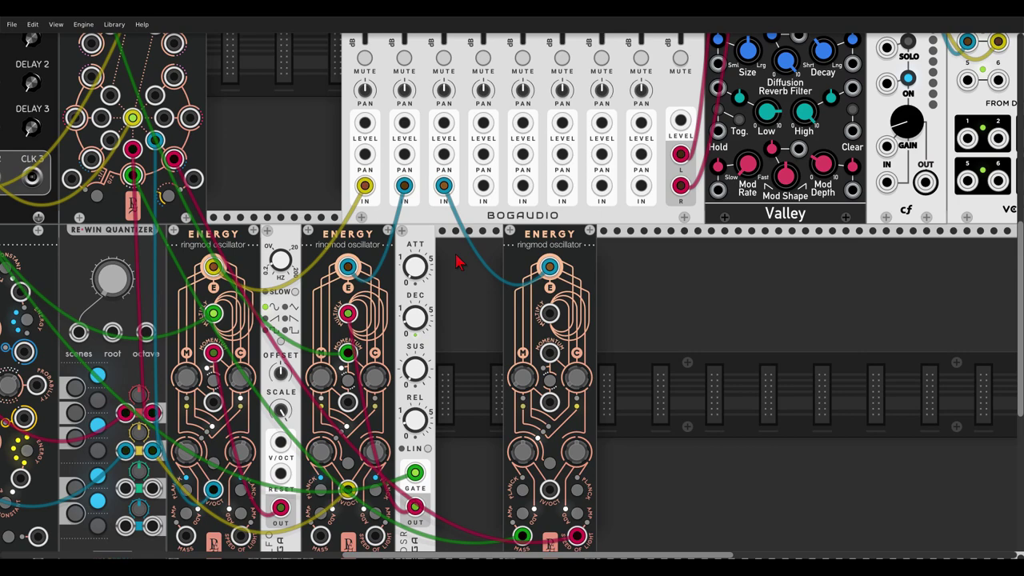
Step: Add a second Bogaudio LLFO beside the third Energy and patch its output into that Energy's Momentum input
scroll(466, 274, "down", 2)
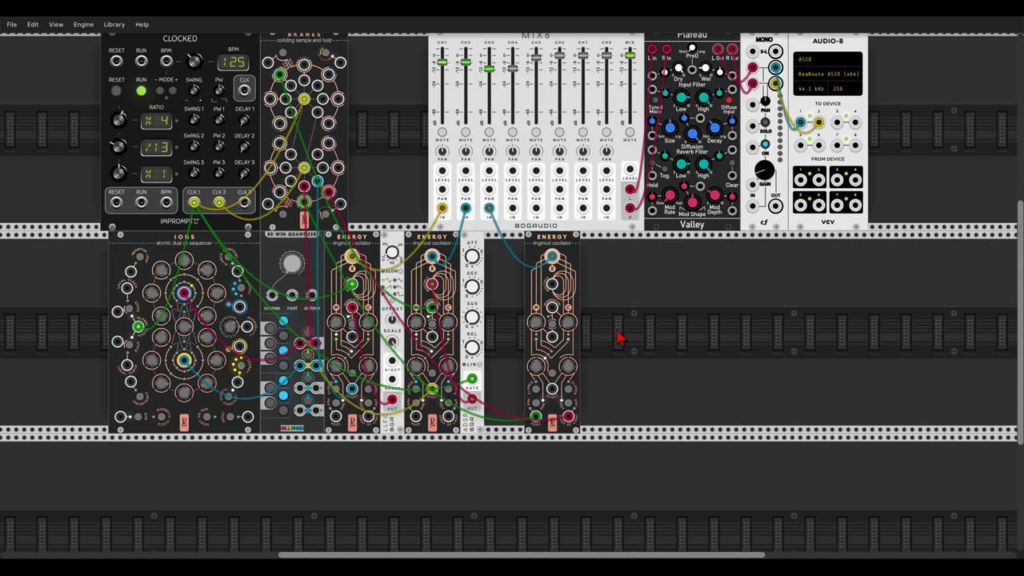
right_click(618, 338)
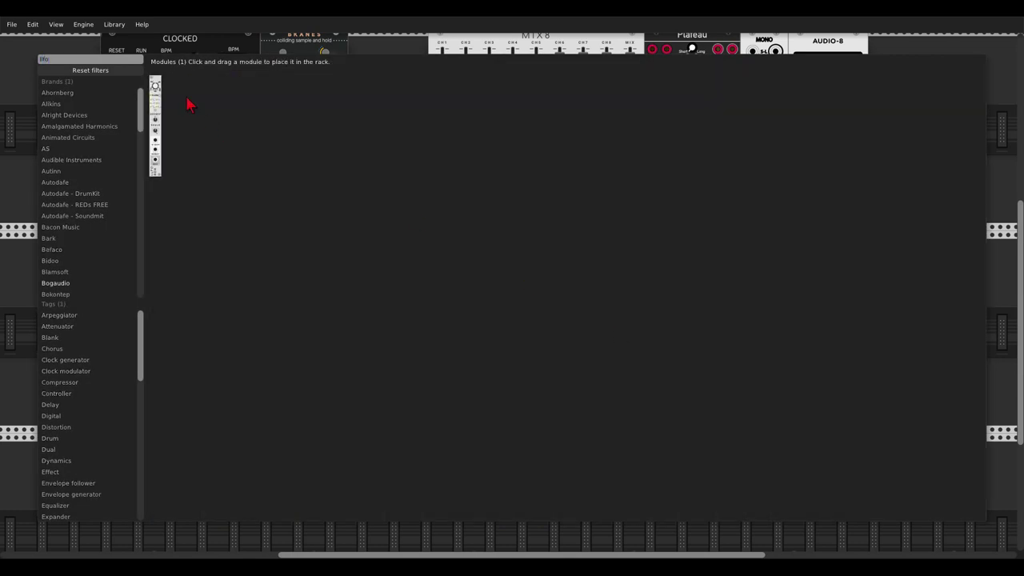
left_click_drag(156, 82, 600, 336)
scroll(600, 336, "up", 3)
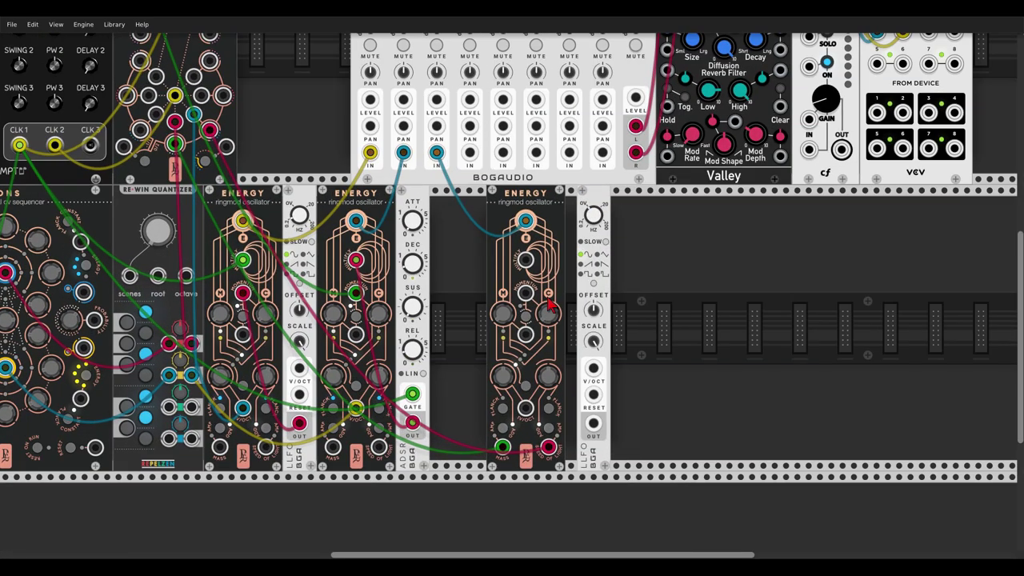
left_click_drag(593, 423, 526, 293)
Step: Move the new LLFO flush against the third Energy and patch the first LLFO's output into its V/OCT input
mouse_move(596, 224)
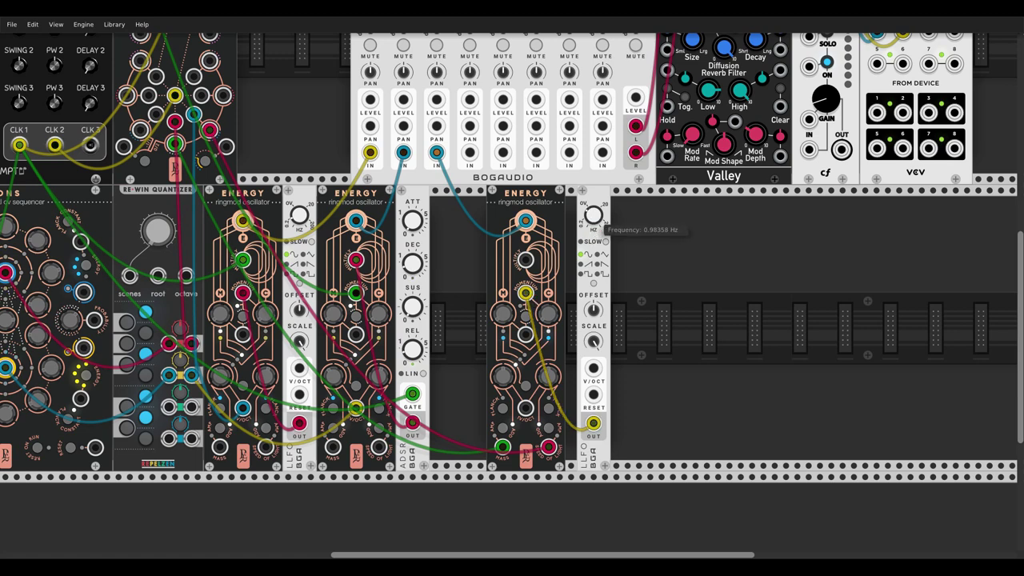
mouse_move(526, 326)
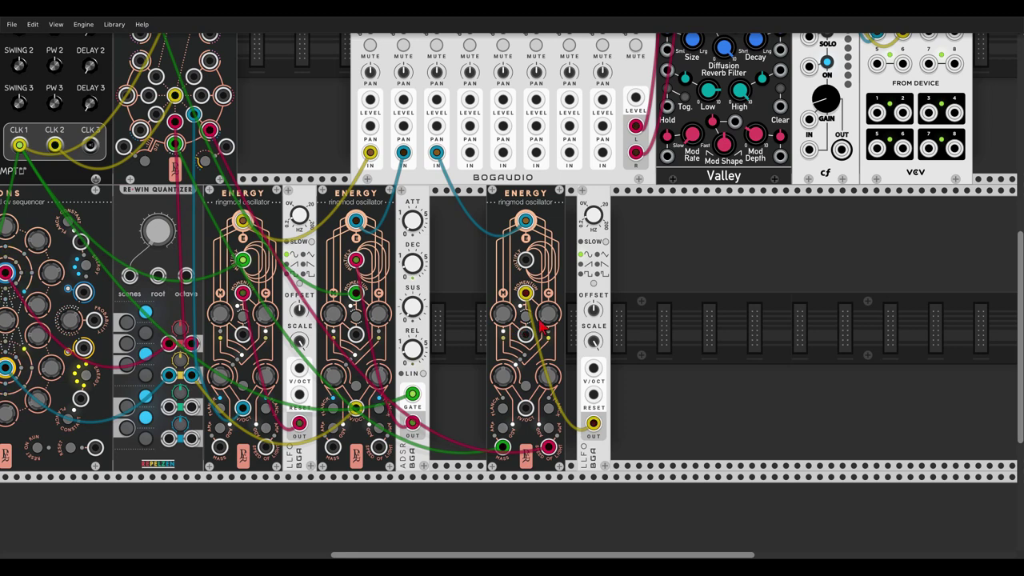
left_click_drag(592, 227, 580, 227)
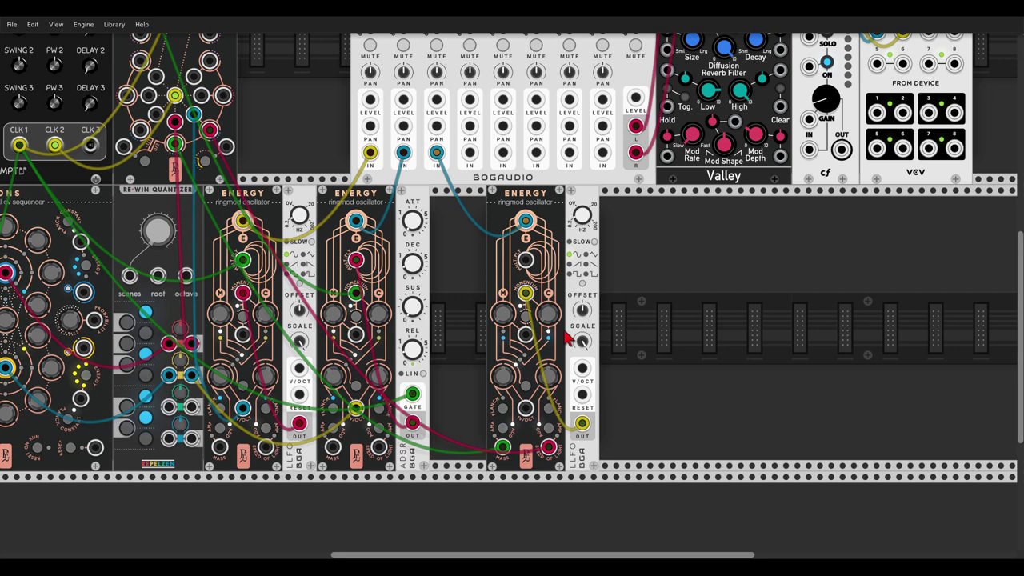
left_click_drag(582, 367, 300, 422)
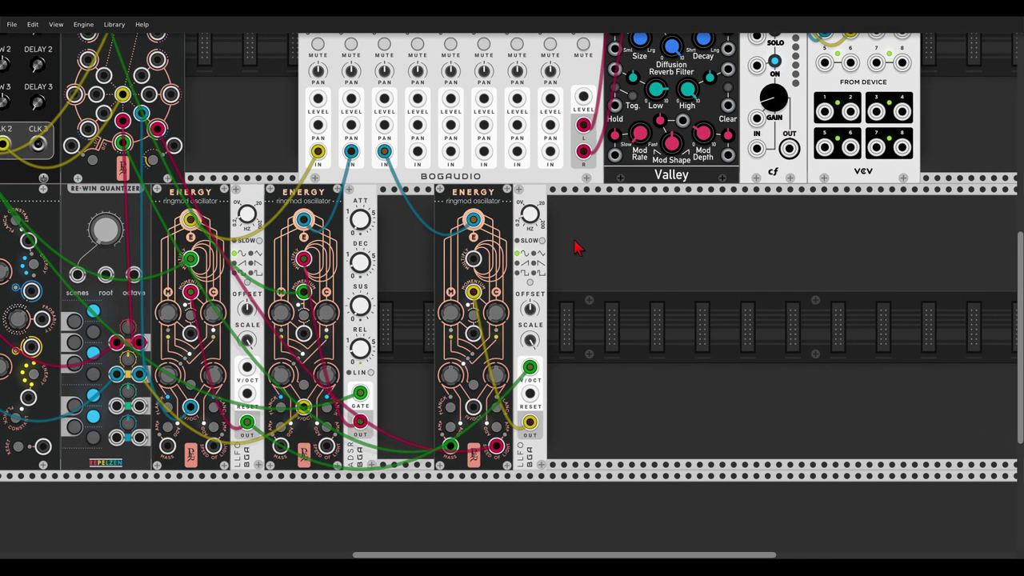
Step: Solo channel 3 on MIX8 and add the Chronoblob delay beside the second LLFO, searching the library for "chron"
scroll(575, 245, "up", 1)
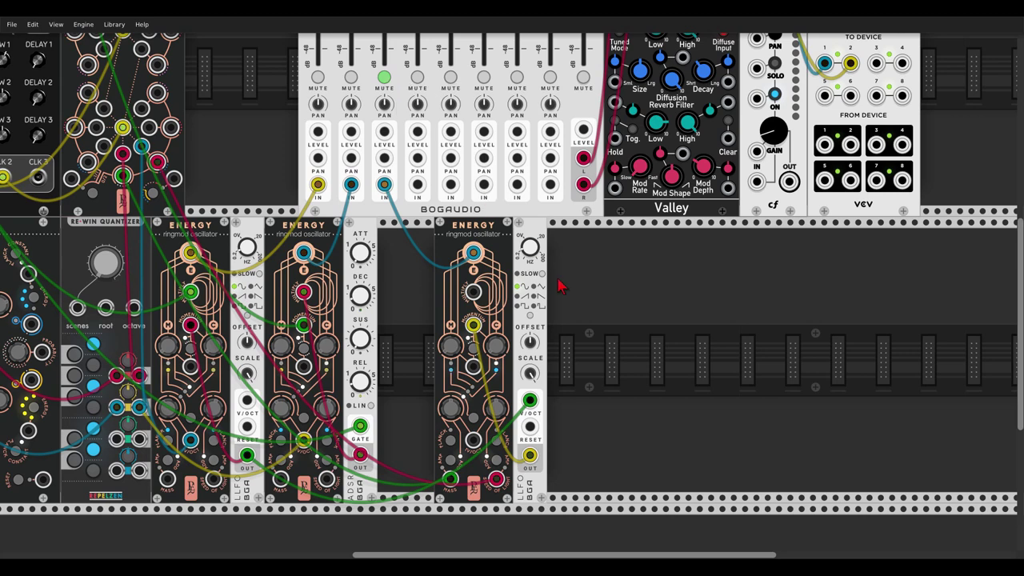
right_click(581, 306)
type("chron")
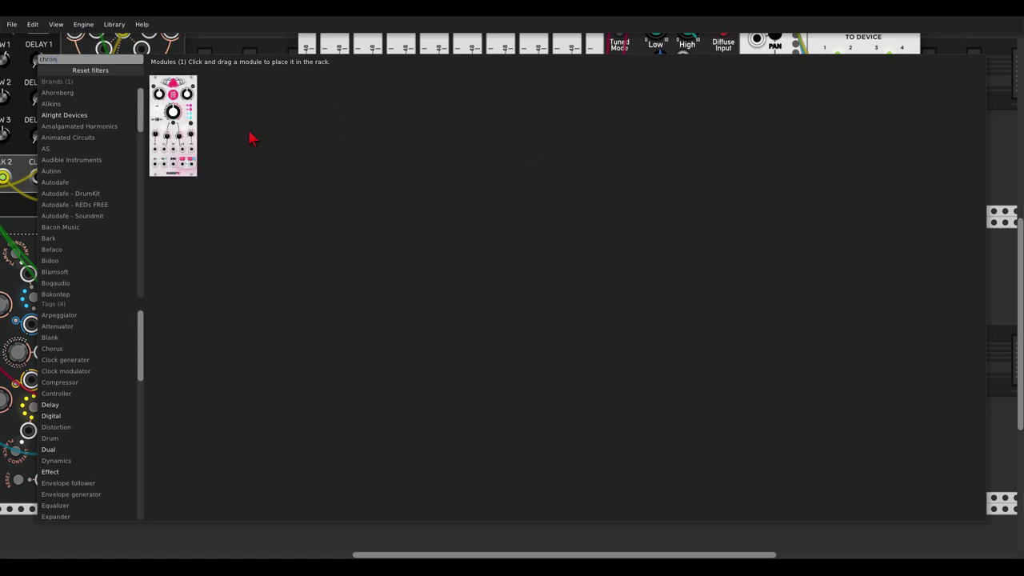
left_click(176, 96)
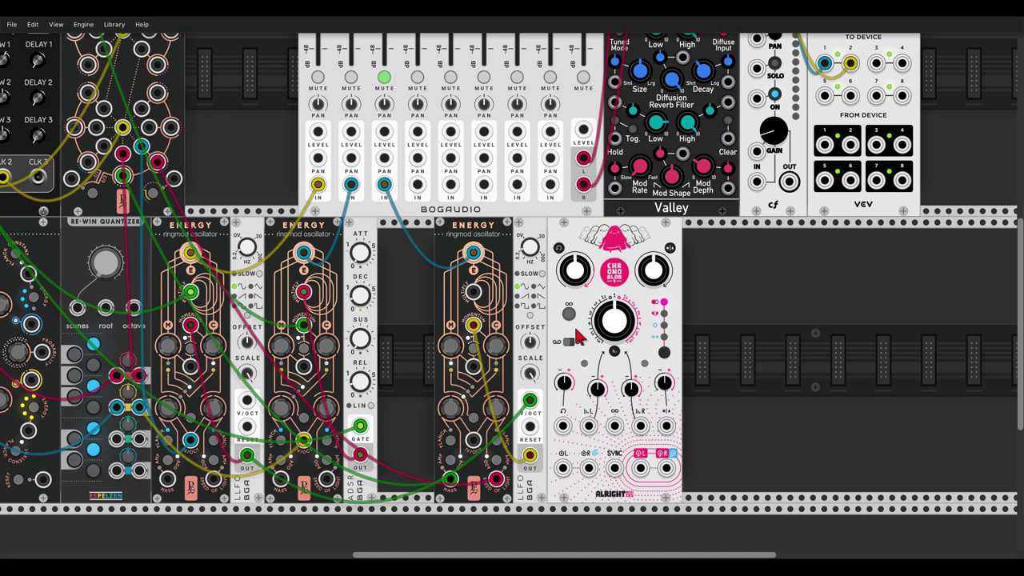
Step: Reroute the third Energy's output from the mixer into Chronoblob's L input and patch a clock into its SYNC input
right_click(472, 252)
left_click_drag(473, 254, 119, 107)
scroll(530, 356, "down", 2)
scroll(524, 344, "right", 2)
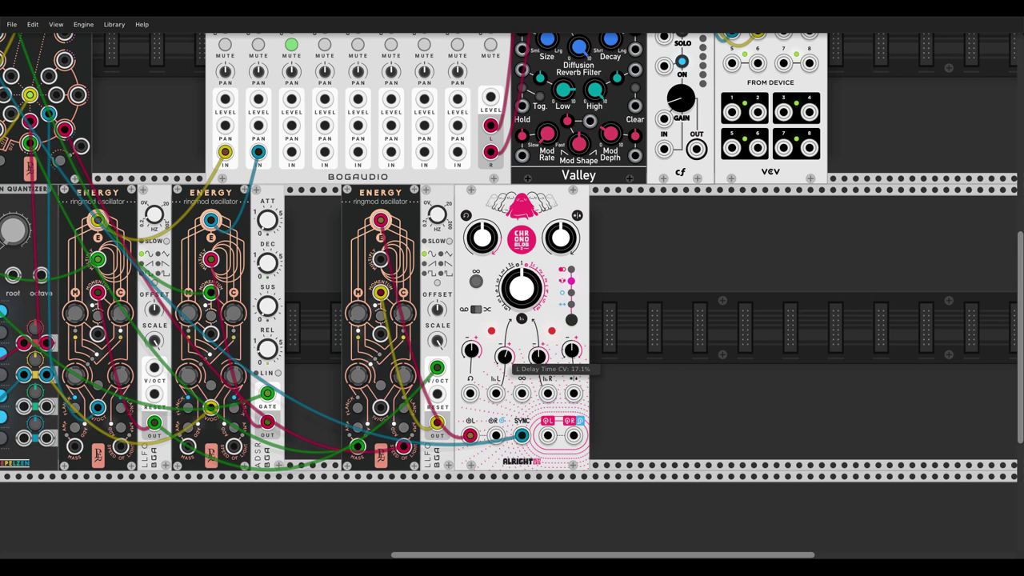
Step: Adjust the dry/wet mix and feedback knobs on Chronoblob
left_click_drag(555, 240, 556, 260)
left_click_drag(490, 237, 490, 254)
mouse_move(560, 238)
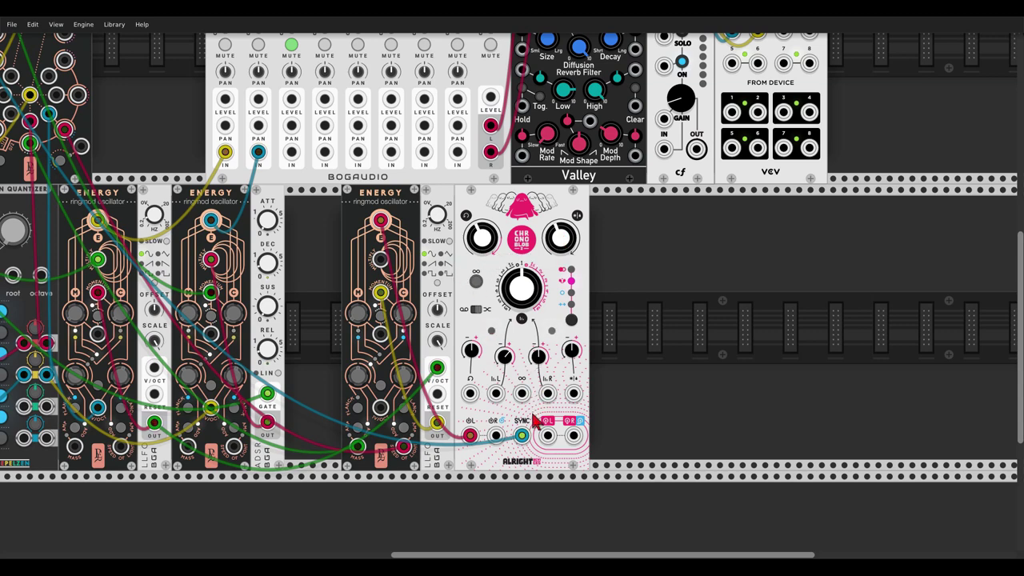
Step: Route Chronoblob's L and R outputs into MIX8 channels 3 and 4, panned hard left and 100% right, with channel 4 soloed
scroll(340, 108, "up", 1)
left_click_drag(294, 98, 294, 160)
left_click_drag(324, 100, 324, 40)
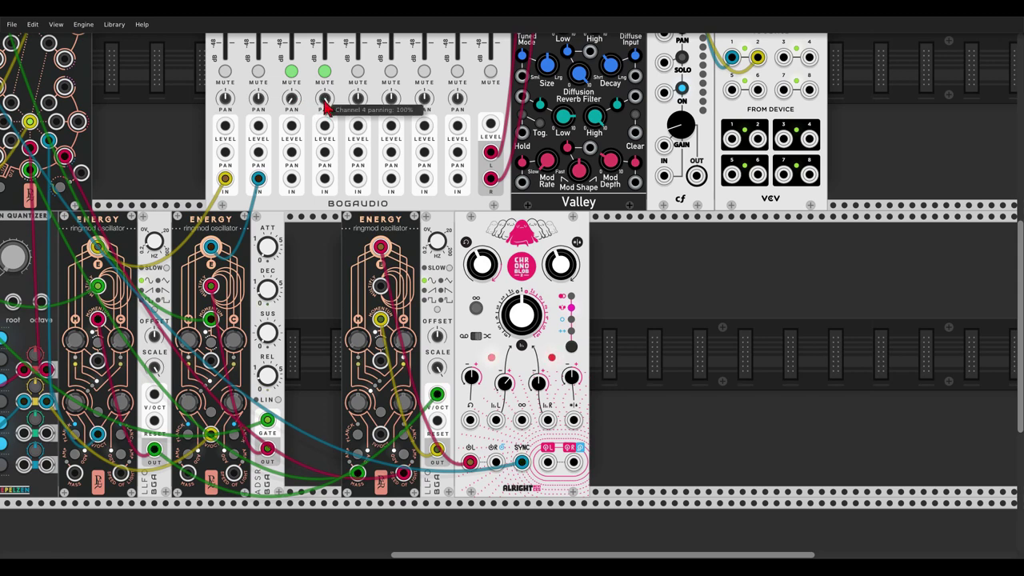
left_click_drag(291, 179, 324, 179)
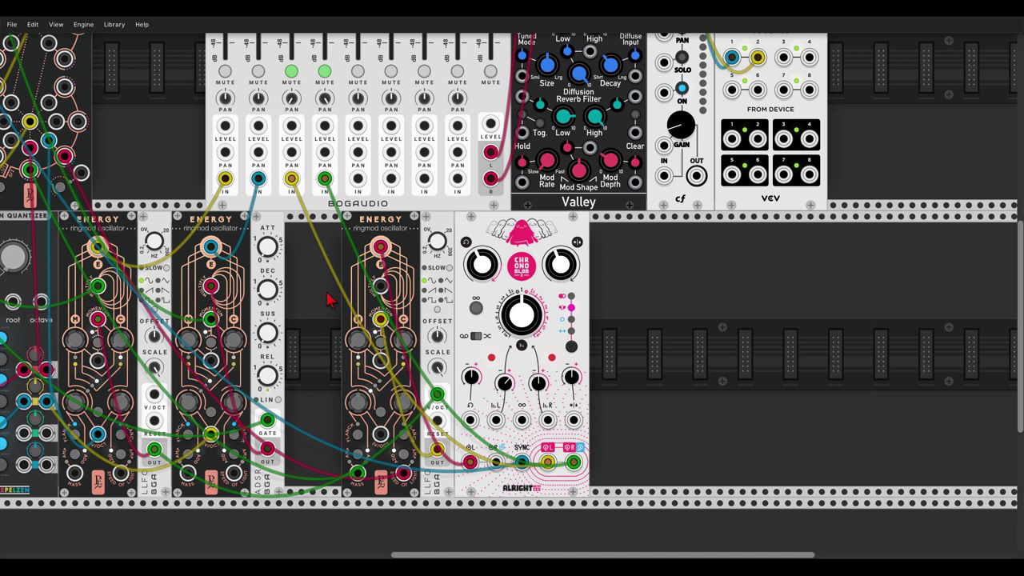
Step: Search the module library for "overd" and place the Blamsoft XFX Overdrive directly beside Chronoblob
scroll(328, 300, "down", 1)
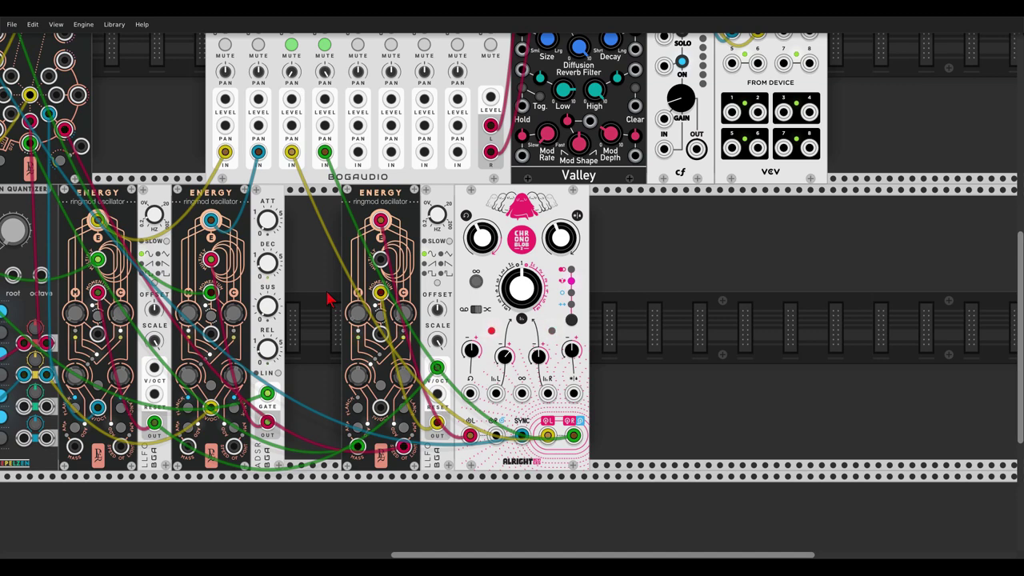
right_click(653, 287)
type("overd")
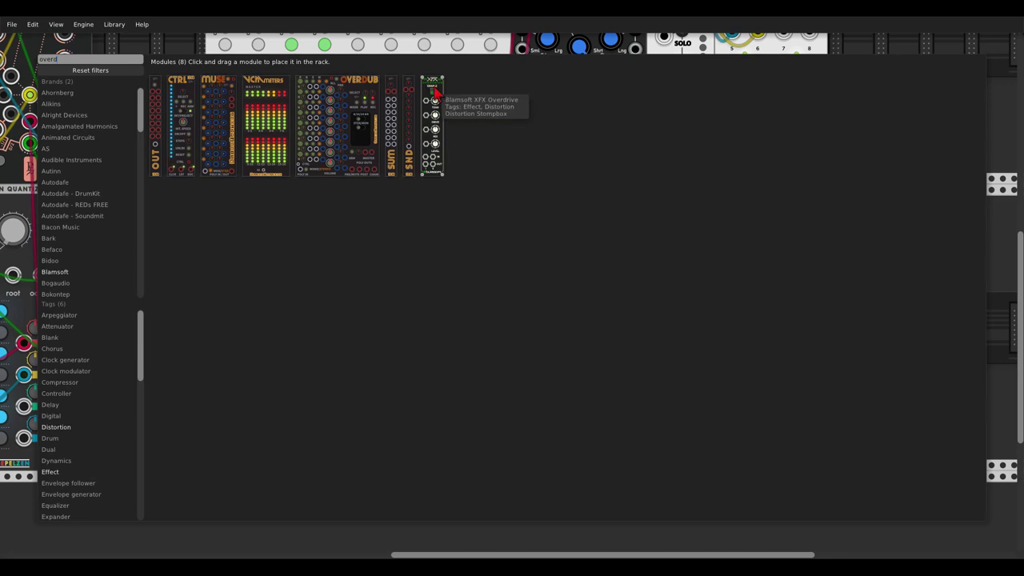
left_click(432, 85)
left_click_drag(486, 129, 573, 301)
Step: Route Chronoblob's L and R outputs through XFX Overdrive's two channels into MIX8 channels 3 and 4
right_click(573, 436)
right_click(549, 438)
left_click_drag(547, 436, 625, 415)
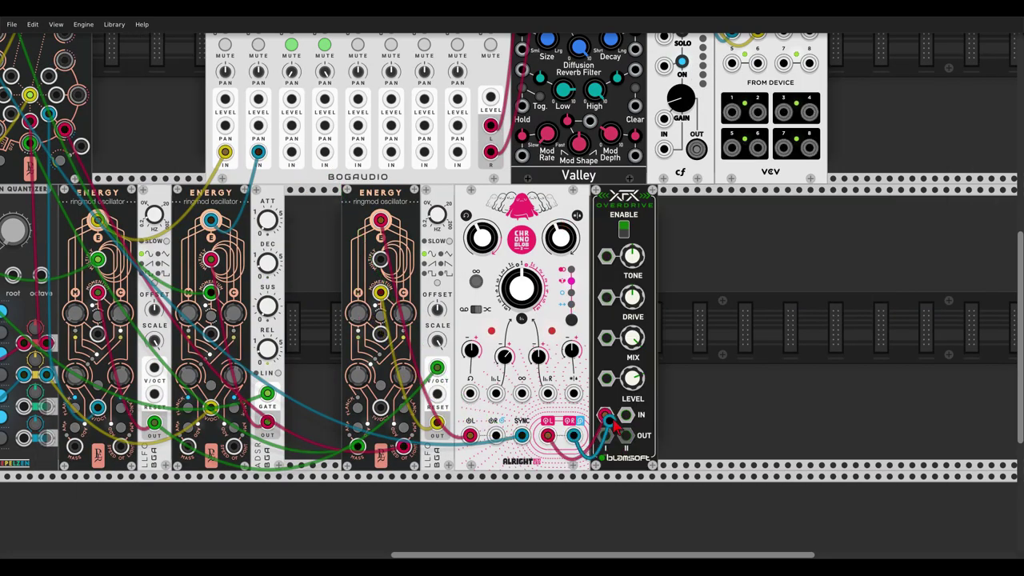
left_click_drag(637, 386, 637, 424)
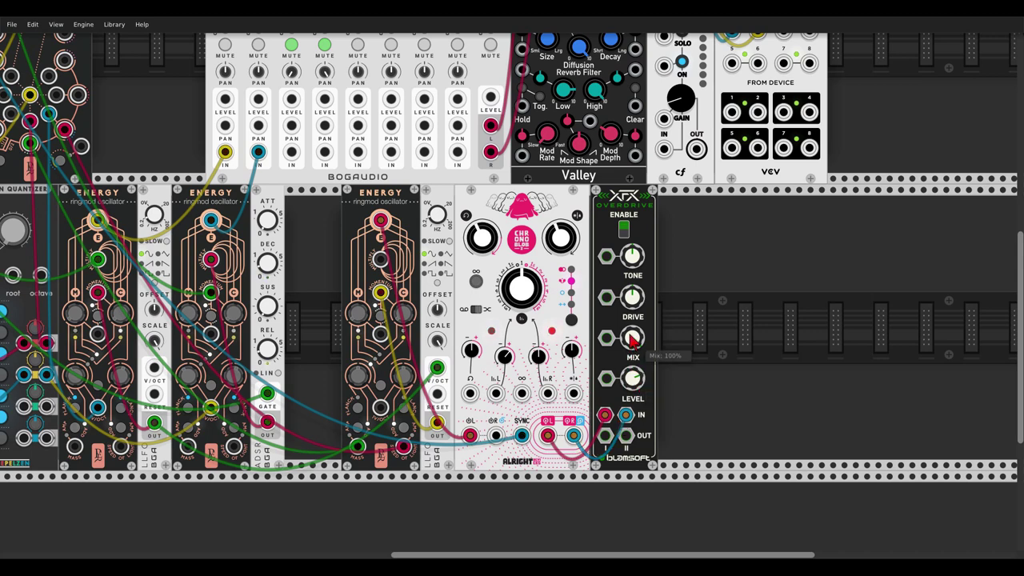
mouse_move(605, 435)
left_mouse_down()
mouse_move(292, 152)
mouse_move(626, 435)
left_mouse_up()
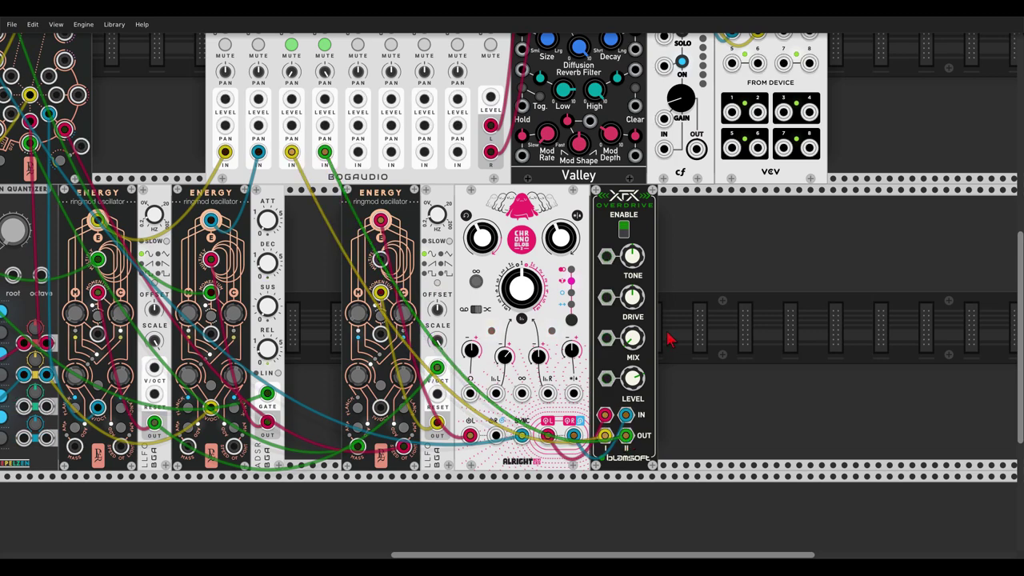
Step: Set XFX Overdrive's mix to about 77% and its tone to about 7.2, and raise the drive
left_click_drag(633, 339, 632, 328)
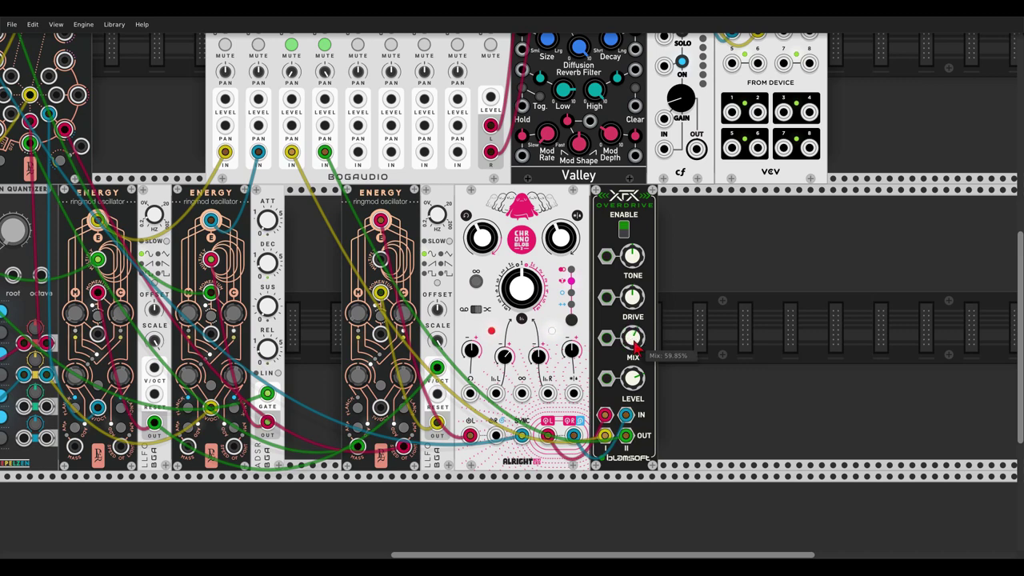
left_click_drag(632, 338, 633, 326)
left_click_drag(633, 256, 632, 225)
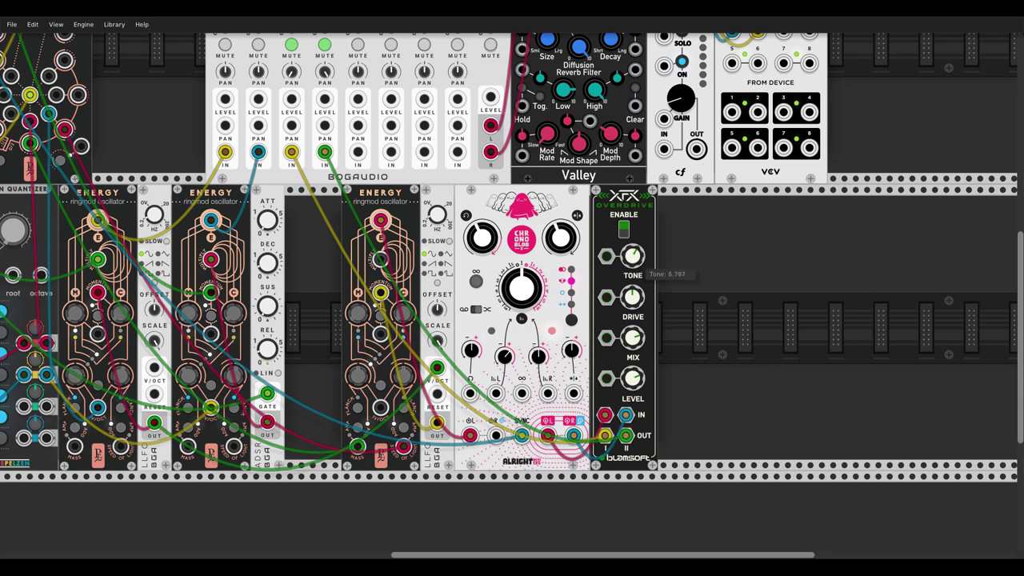
left_click_drag(629, 298, 629, 280)
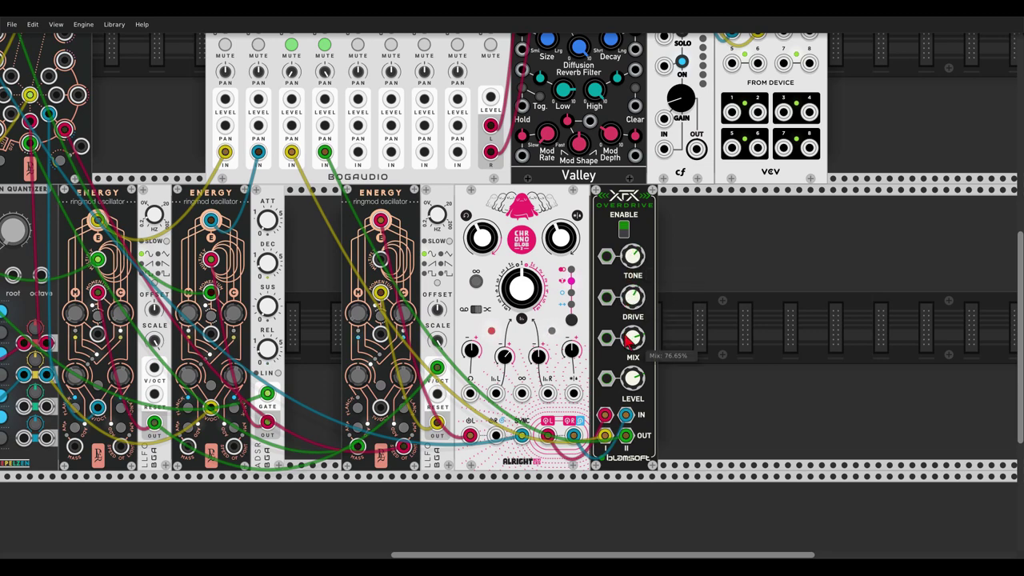
mouse_move(632, 257)
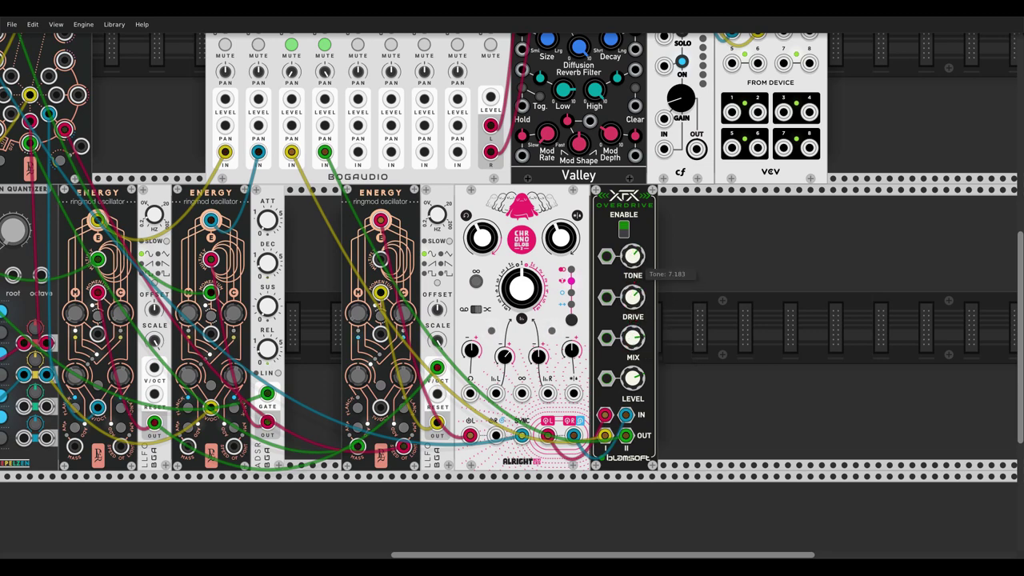
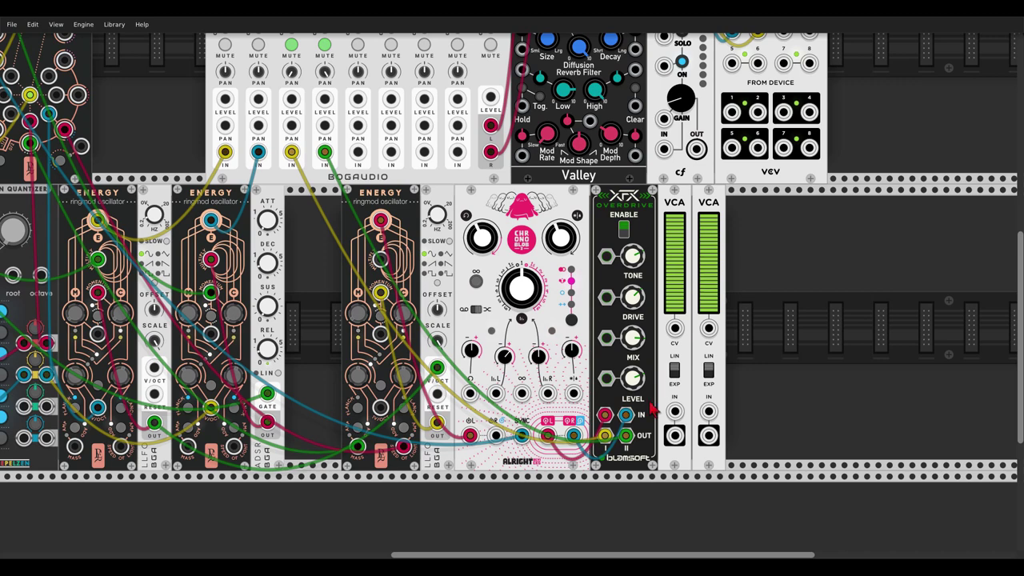
Step: Insert the two VCAs between XFX Overdrive's outputs and MIX8 channels 3 and 4, one VCA per channel
left_click_drag(652, 410, 675, 411)
right_click(626, 436)
right_click(605, 436)
left_click_drag(625, 436, 709, 436)
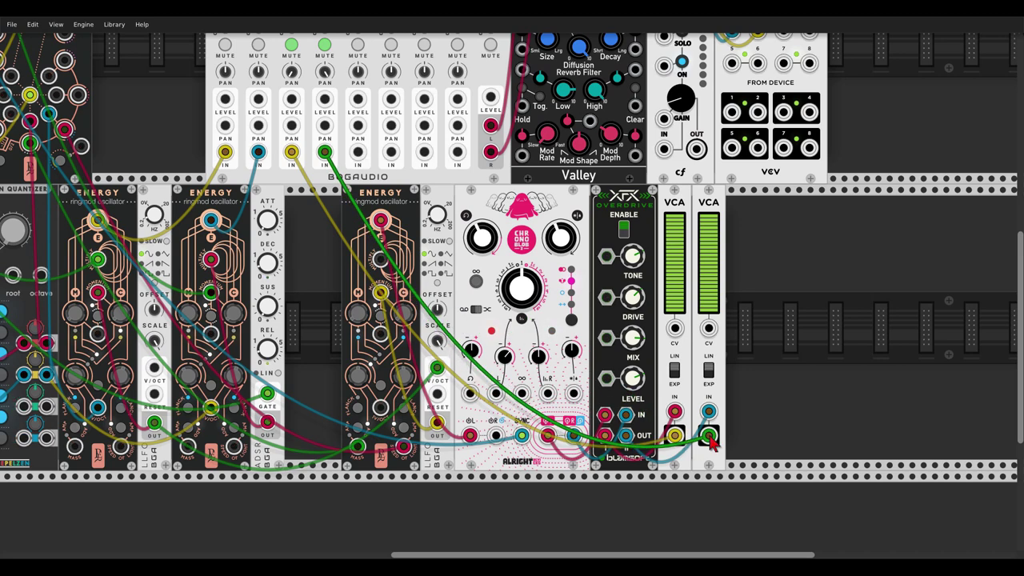
Step: Search the module library for "trummo" and place the Vult Trummor² drum synthesizer beside the second VCA
left_click_drag(788, 350, 738, 320)
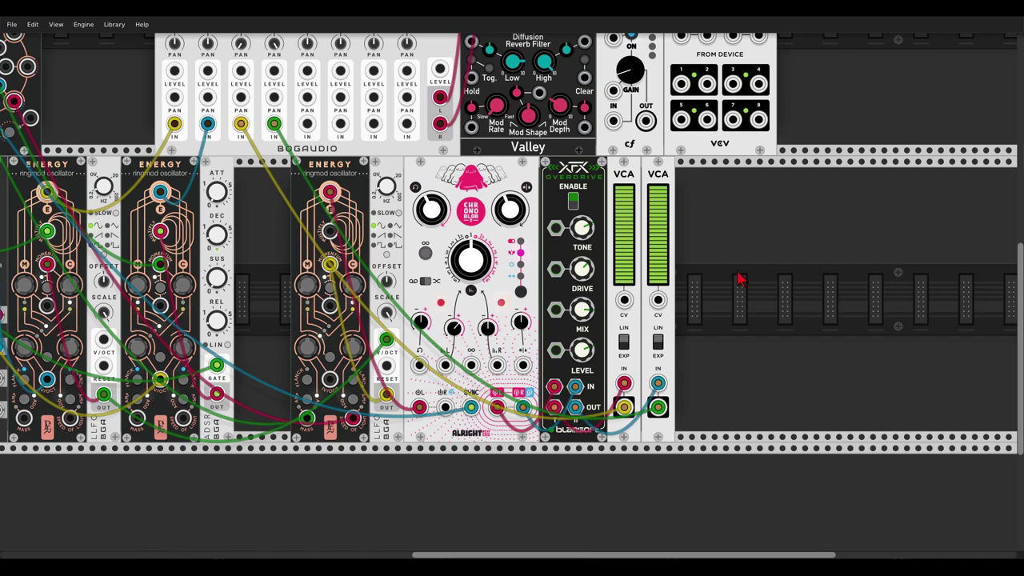
right_click(740, 278)
type("drums")
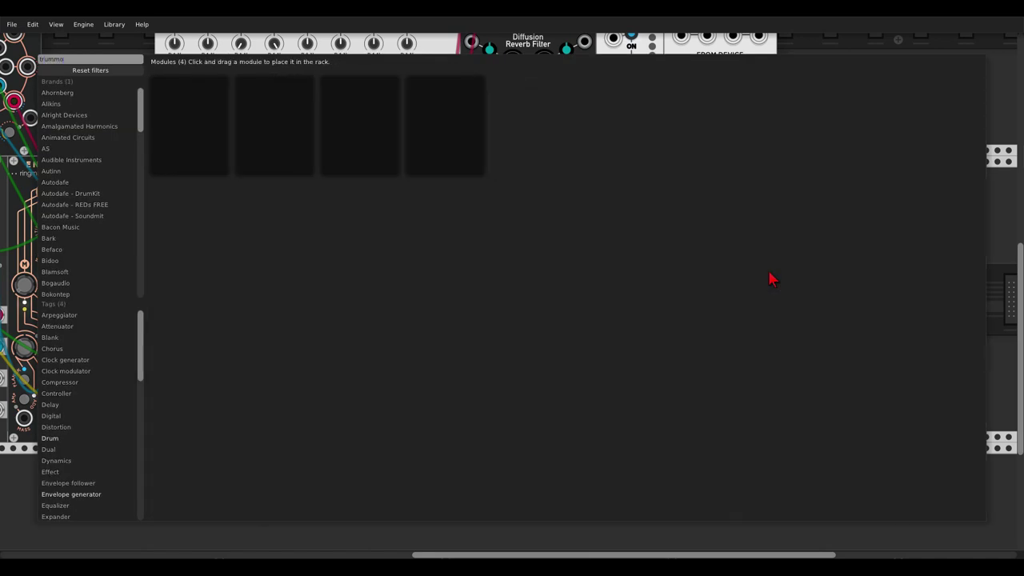
left_click(480, 81)
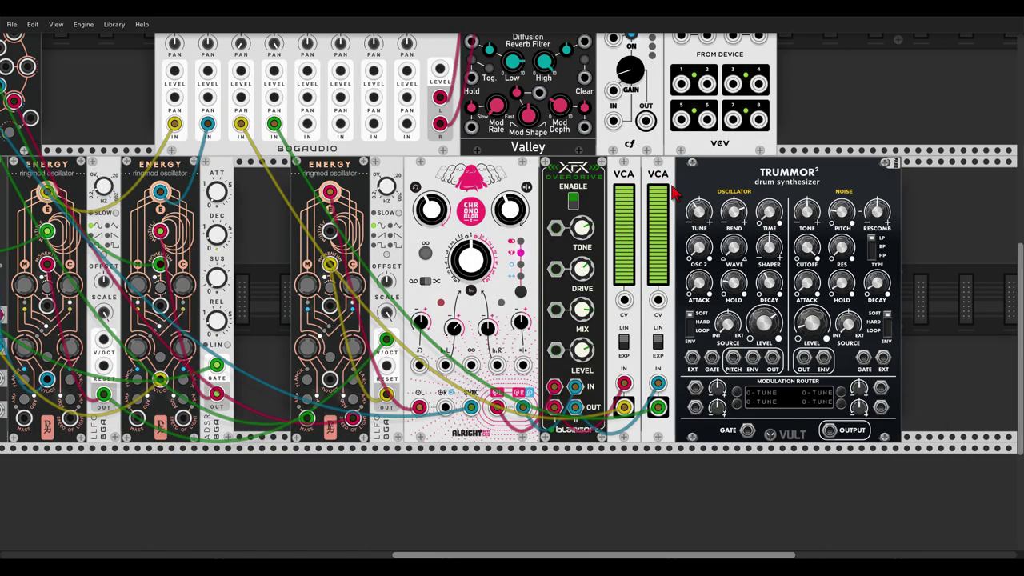
Step: Patch Clocked's master CLK into Trummor²'s oscillator GATE, and its oscillator OUT into the MONO module's IN
scroll(760, 222, "down", 3)
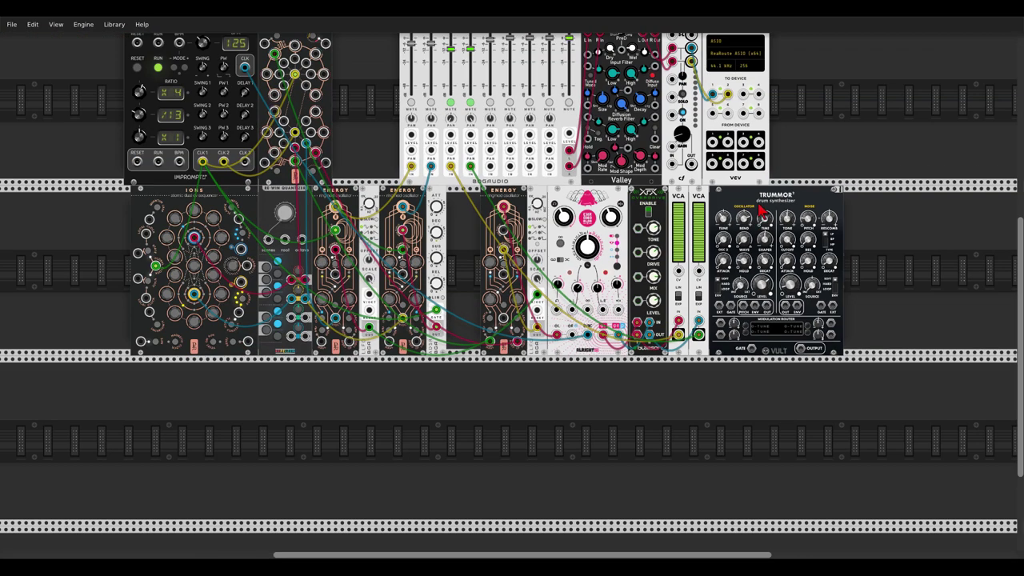
left_click_drag(791, 137, 821, 215)
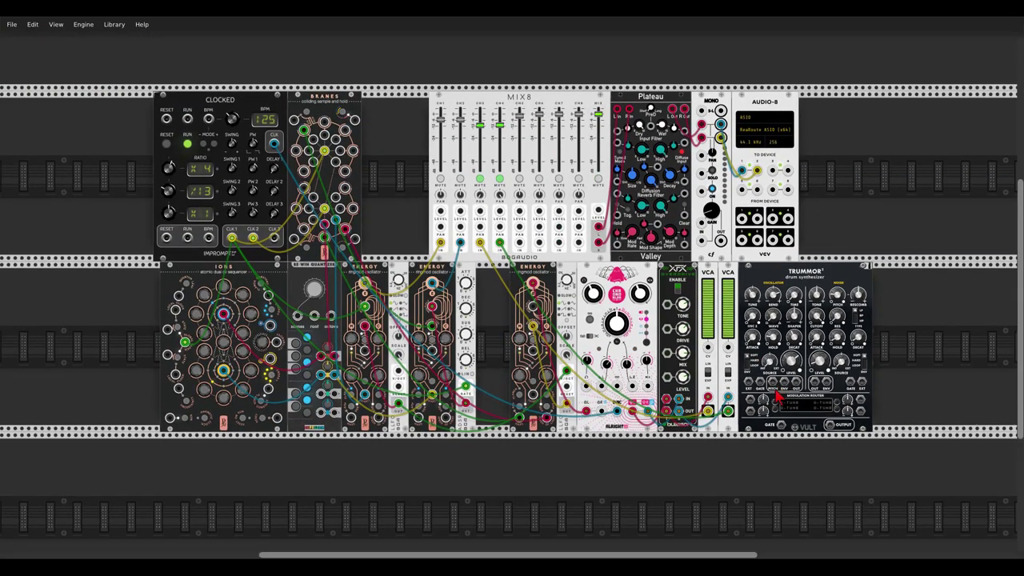
left_click_drag(760, 381, 273, 144)
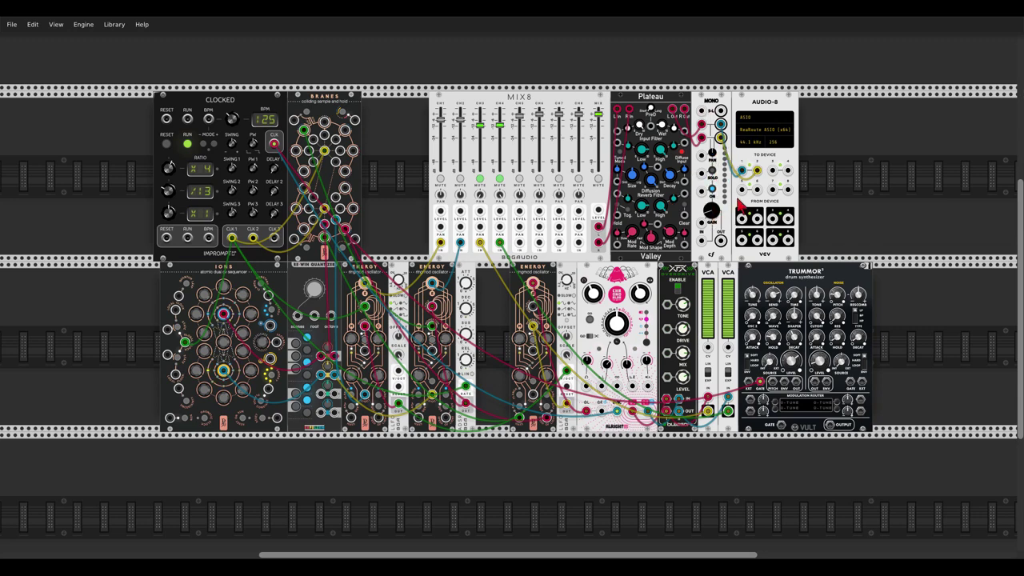
left_click_drag(796, 390, 702, 242)
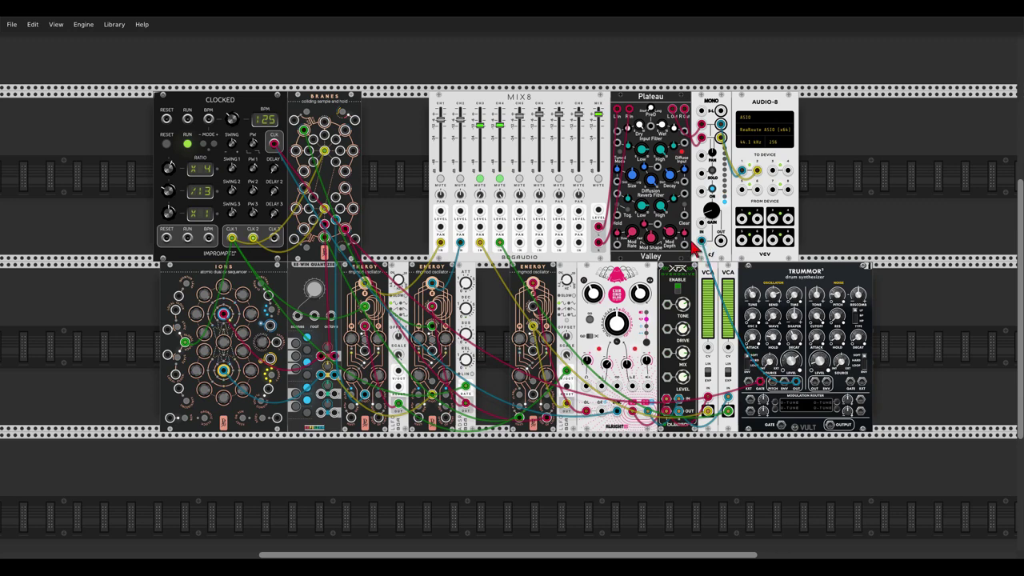
Step: Search the library for "scope", place the VCV Scope beside Trummor², and clear the solos on MIX8 channels 3 and 4
scroll(702, 253, "up", 5)
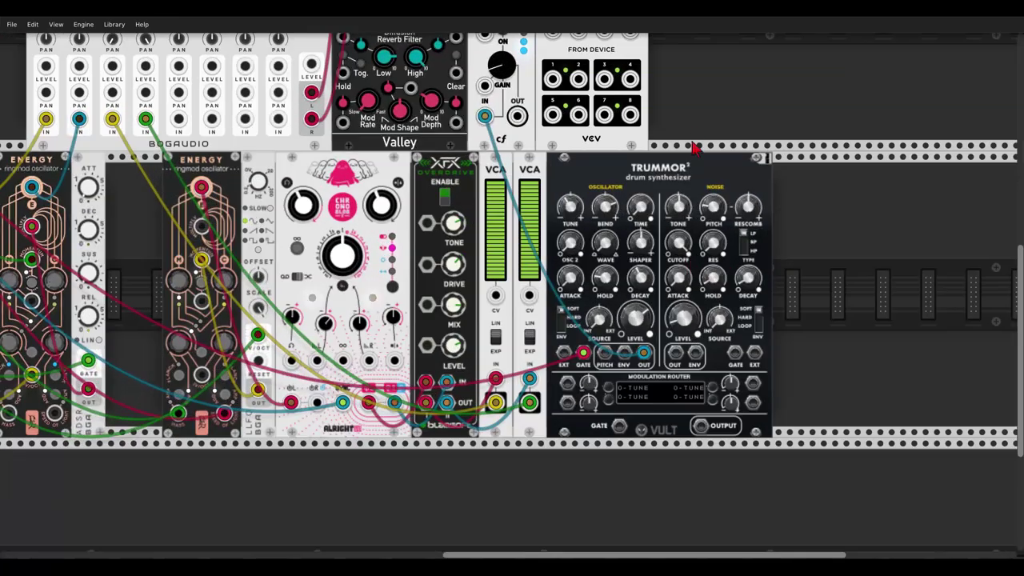
right_click(804, 267)
type("scope")
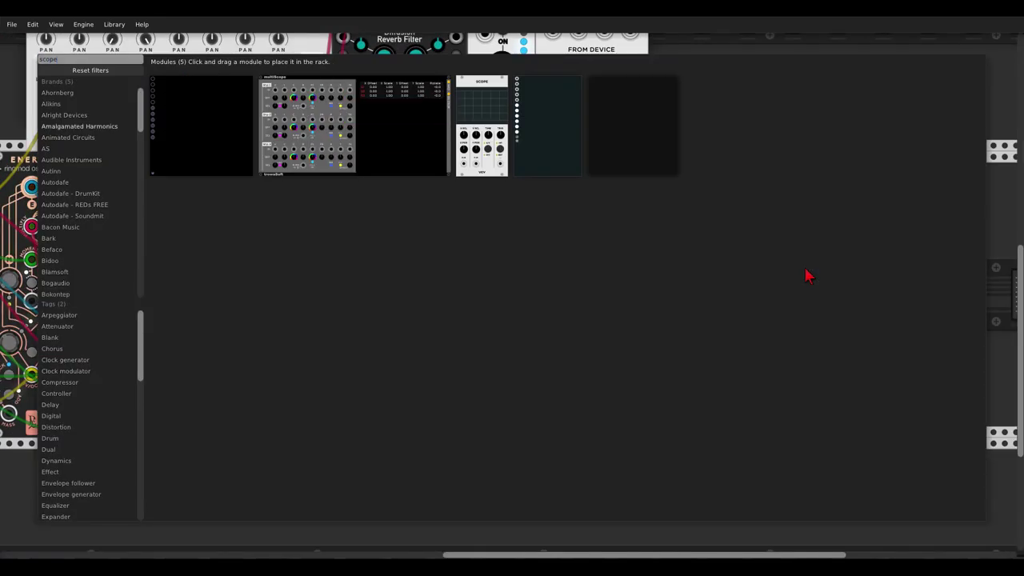
left_click(496, 91)
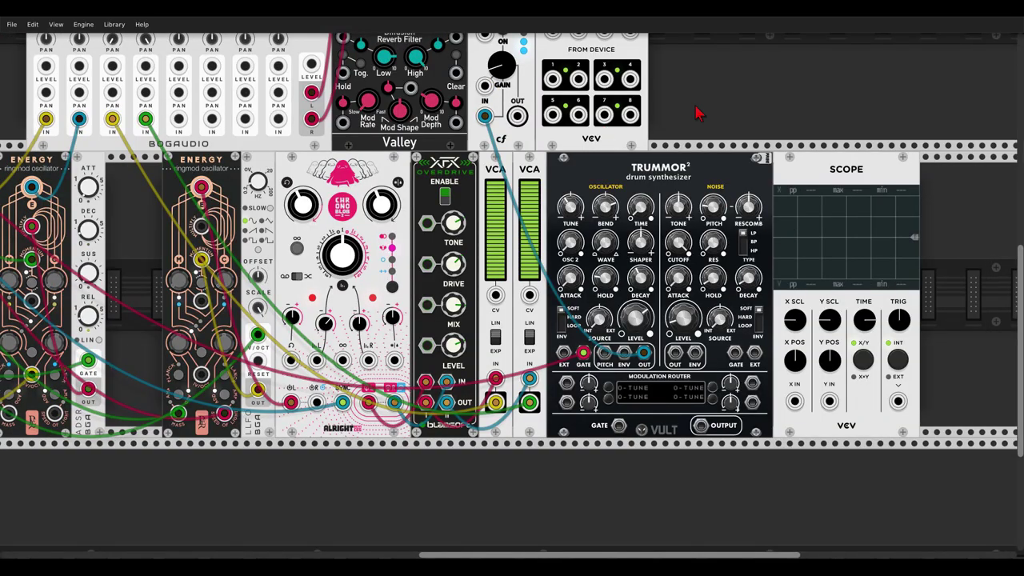
scroll(696, 114, "up", 3)
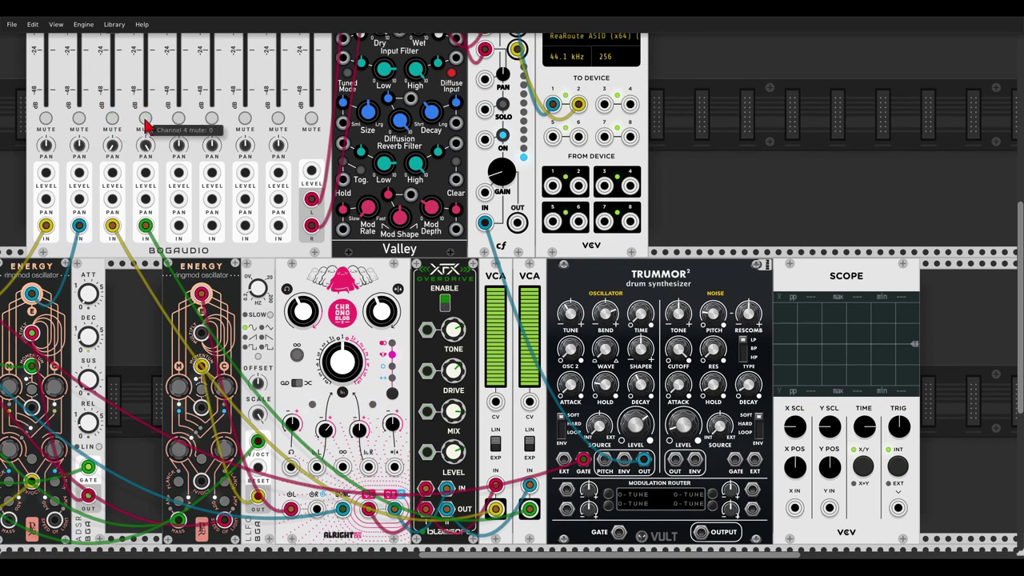
Step: Patch Trummor²'s oscillator ENV output into Scope's X IN and lengthen Scope's time scale to show many envelope cycles
left_click_drag(789, 212, 686, 124)
scroll(667, 280, "up", 1)
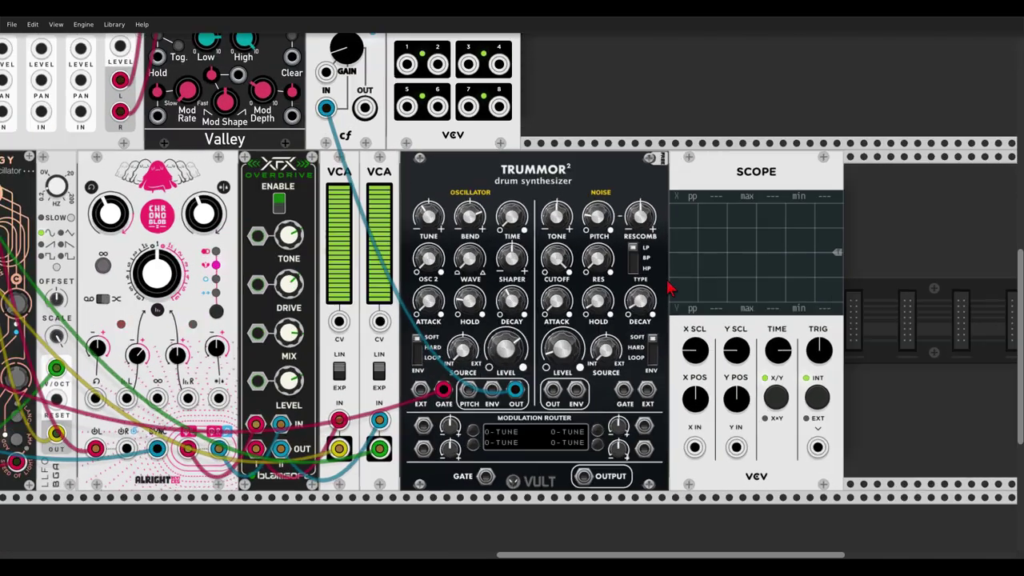
left_click_drag(623, 116, 627, 93)
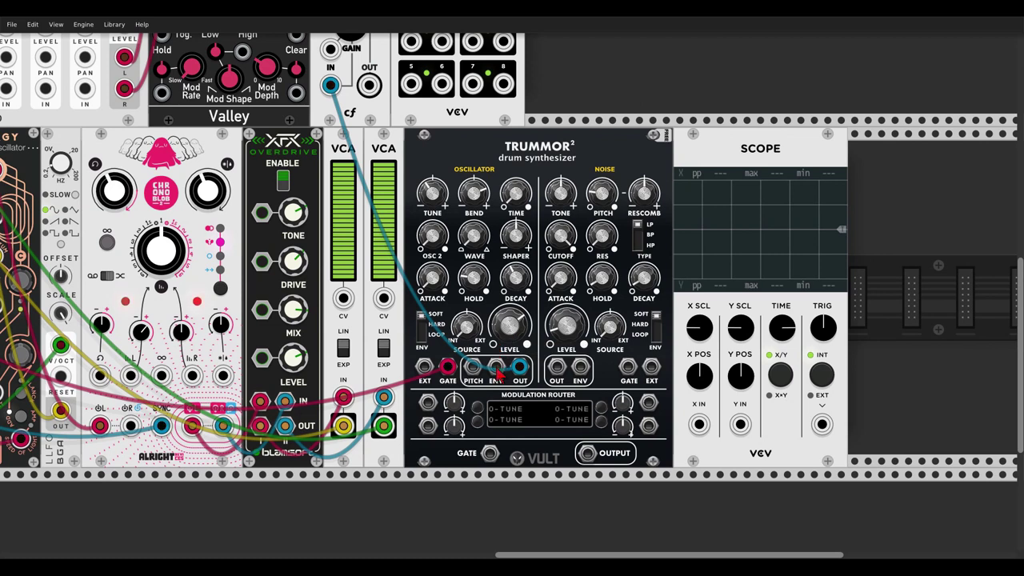
left_click_drag(496, 370, 699, 425)
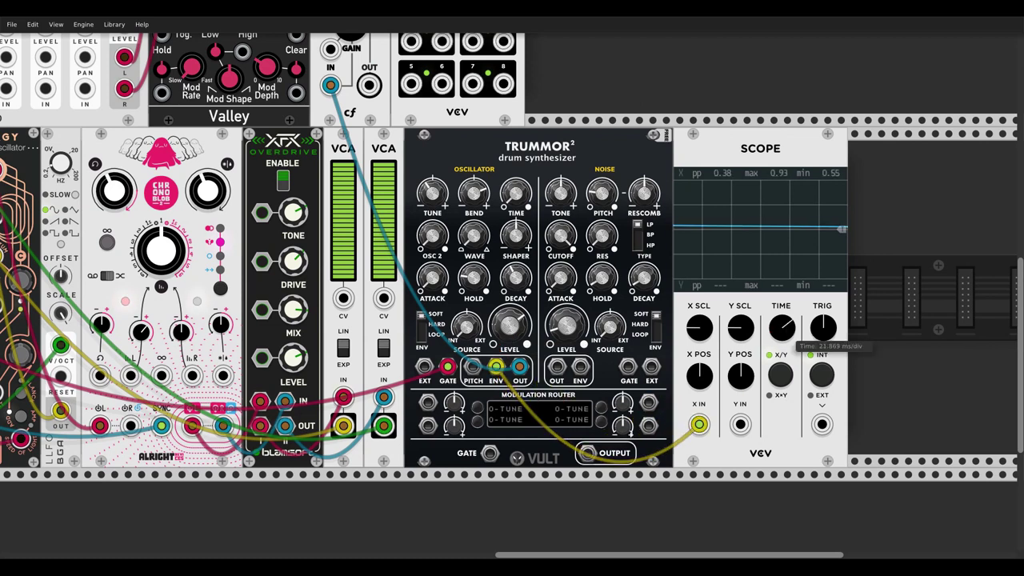
left_click_drag(782, 330, 700, 236)
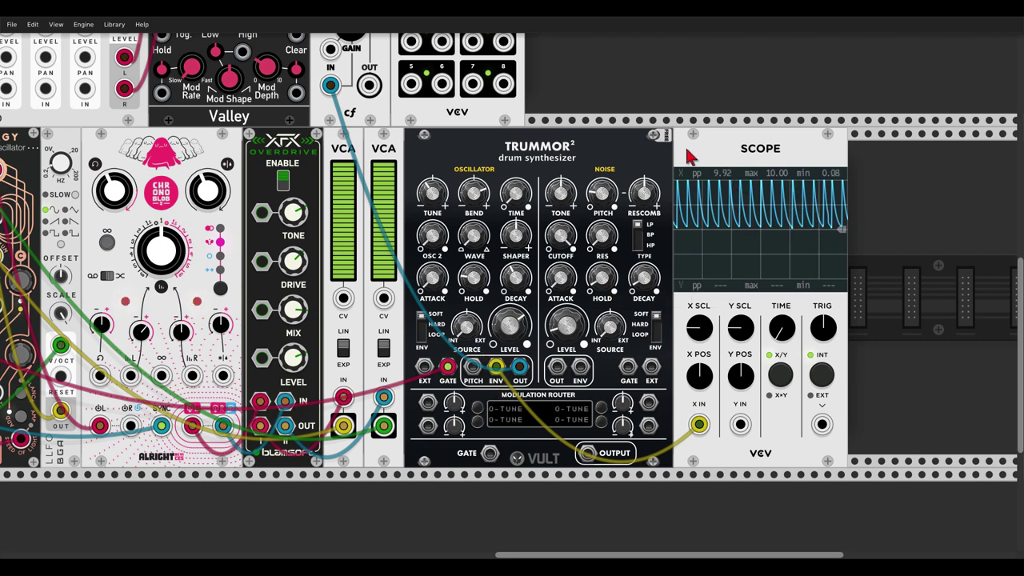
Step: Make room between the VCAs and Trummor², and insert the Befaco Dual Atenuverter there, searching for "dual att"
left_click_drag(688, 156, 784, 164)
left_click_drag(653, 162, 720, 144)
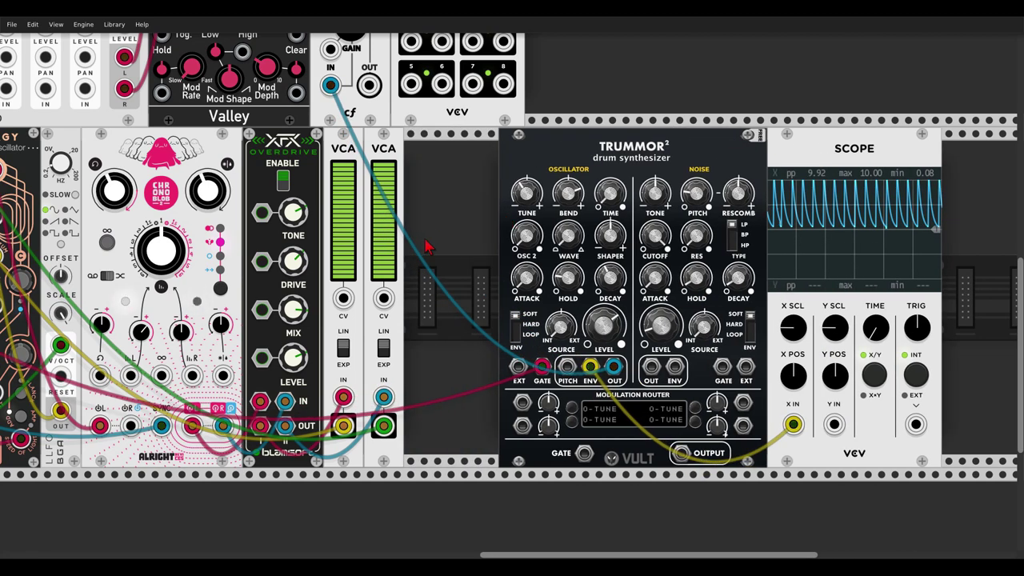
right_click(434, 236)
type("dual at")
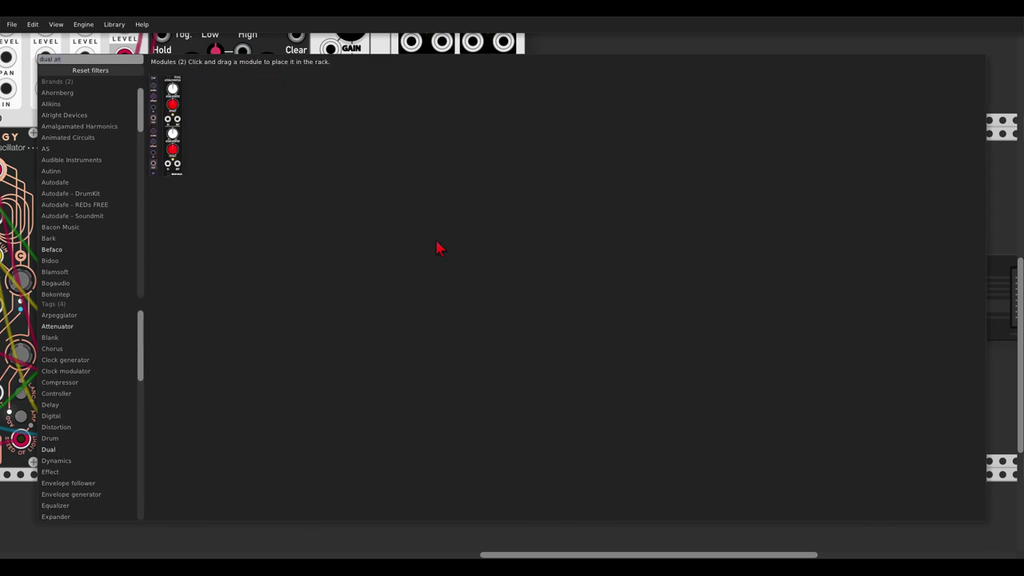
left_click(171, 88)
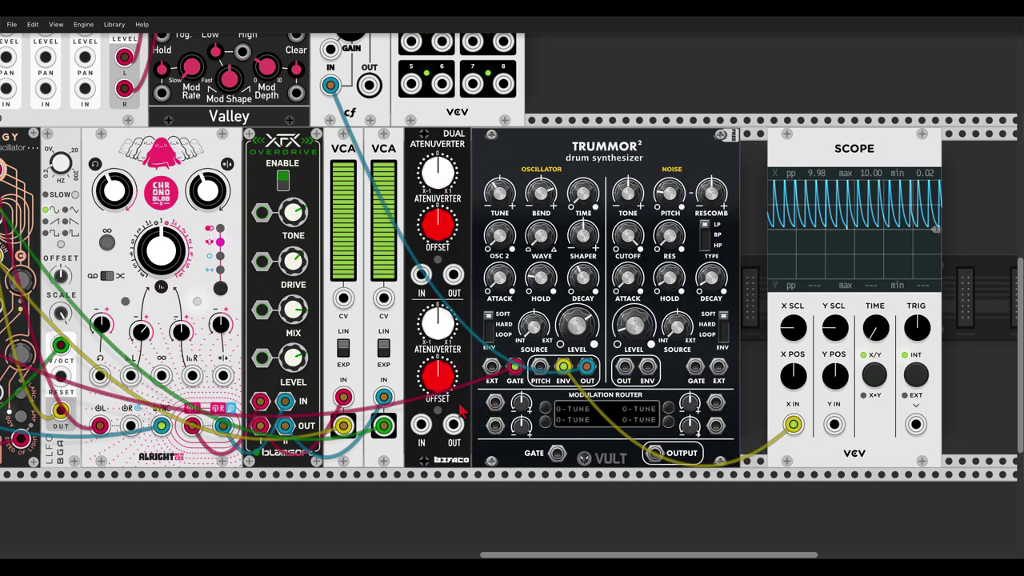
left_click_drag(421, 424, 564, 367)
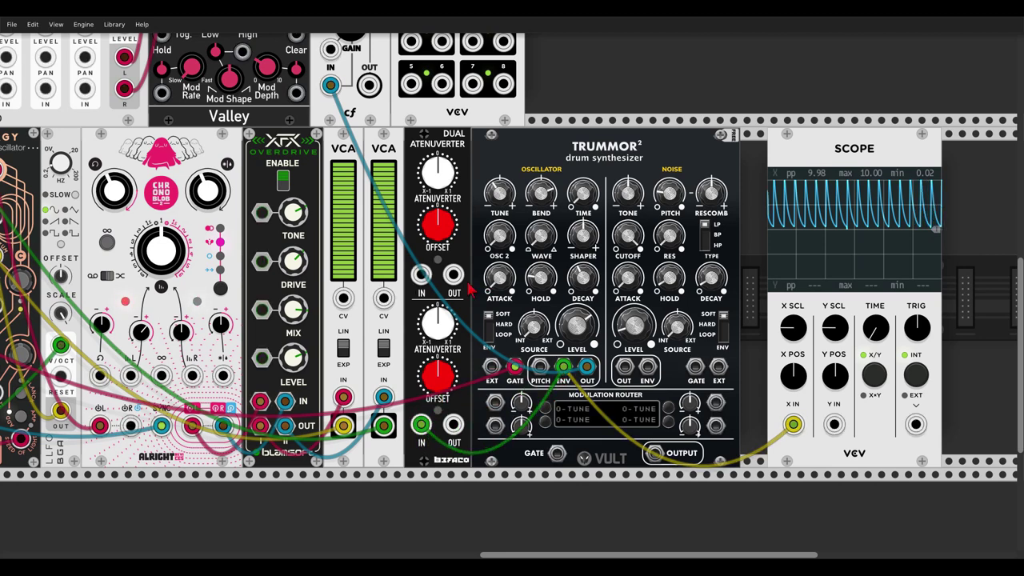
left_click_drag(452, 424, 834, 424)
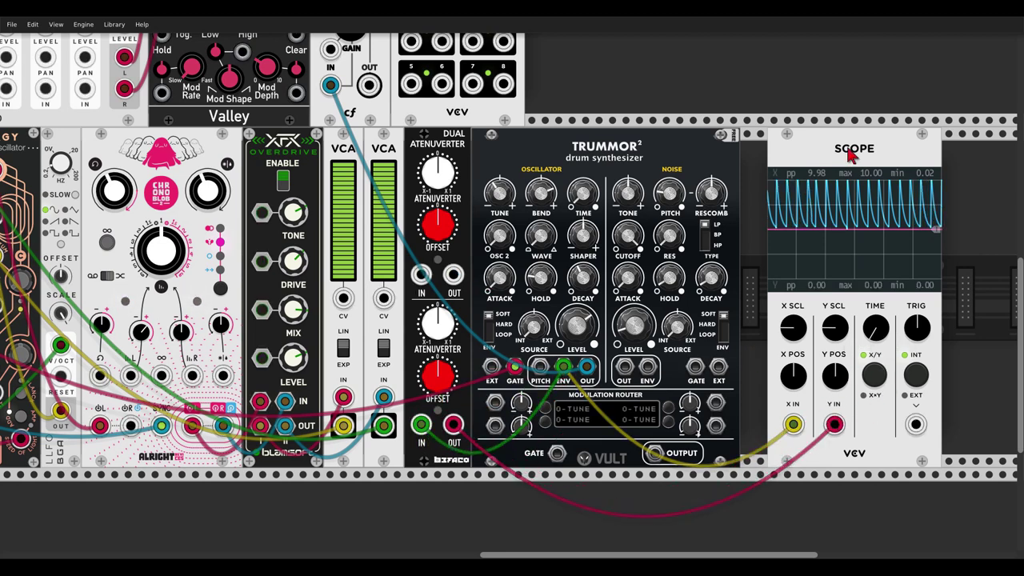
left_click_drag(853, 155, 809, 156)
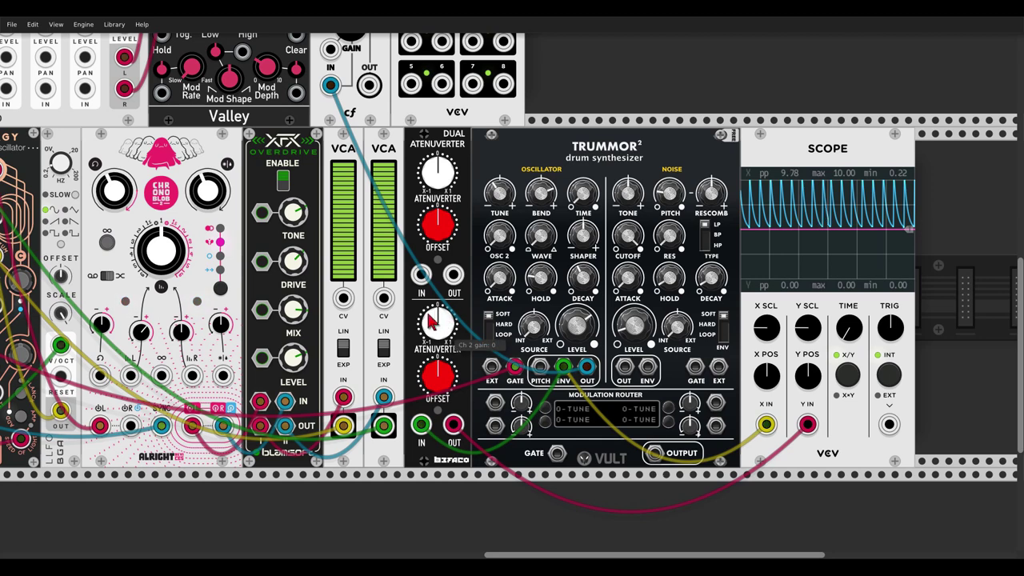
left_click_drag(438, 325, 439, 400)
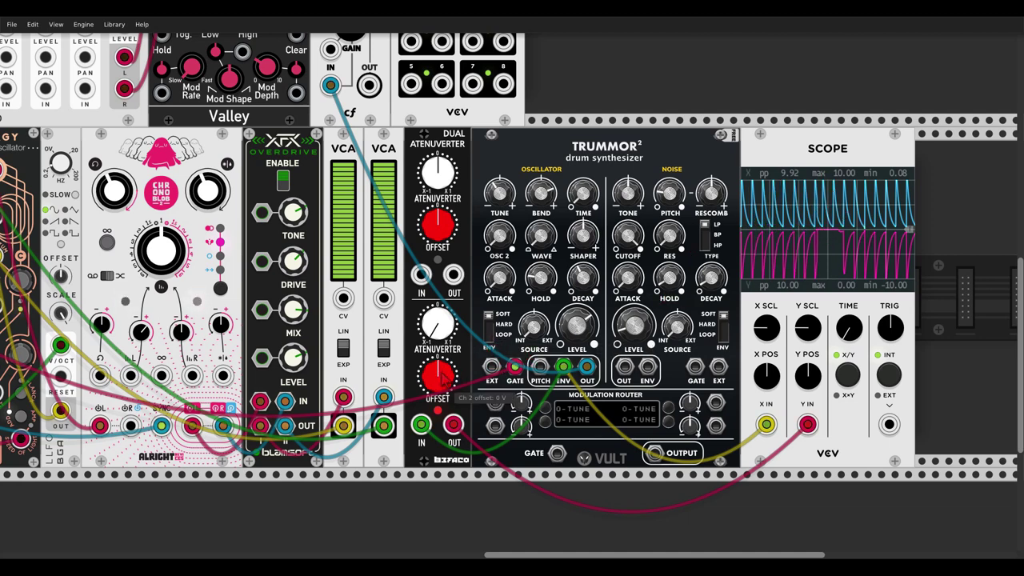
left_click_drag(442, 380, 442, 288)
scroll(442, 386, "up", 1)
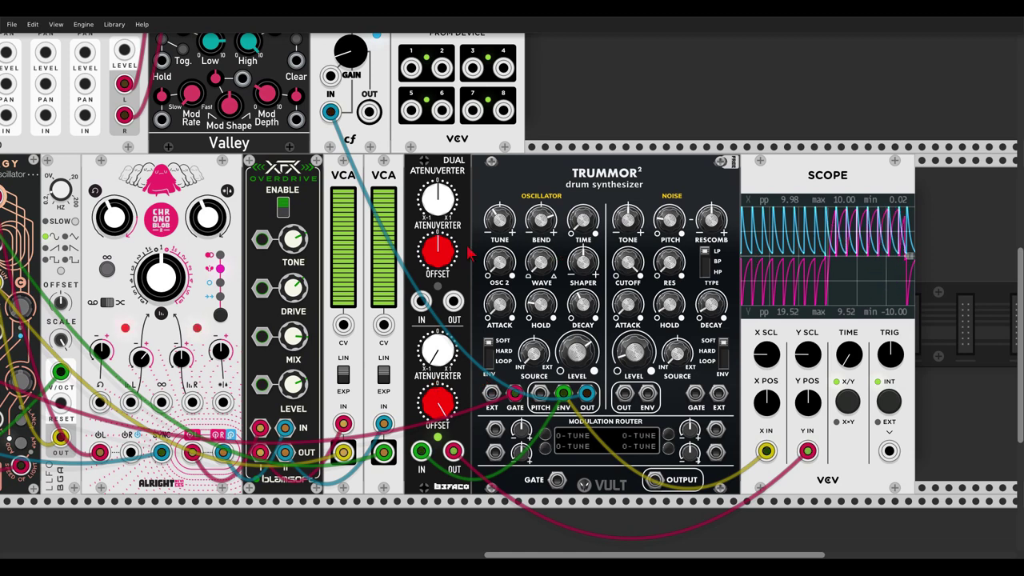
left_click_drag(342, 324, 453, 449)
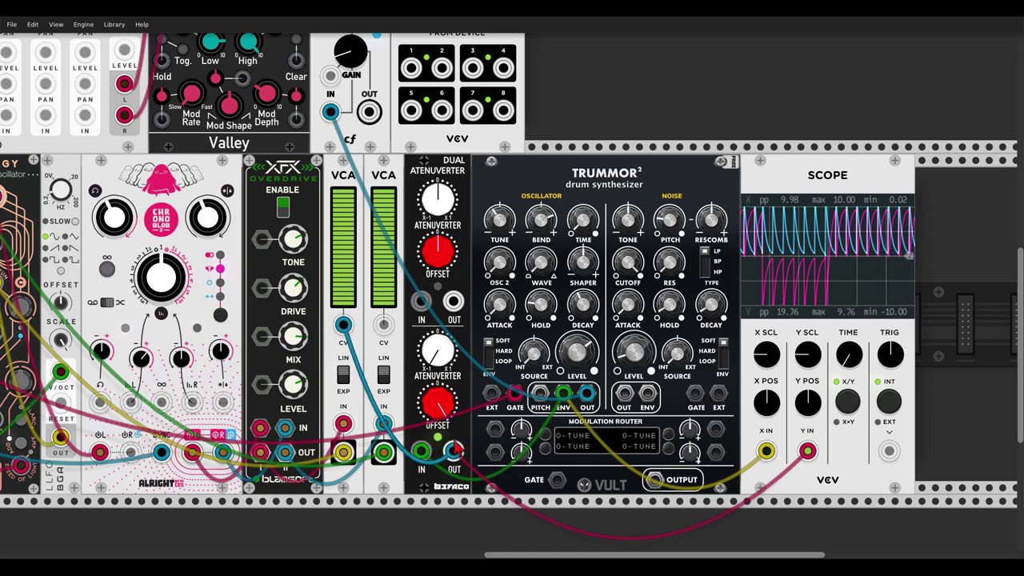
left_click_drag(384, 324, 454, 450)
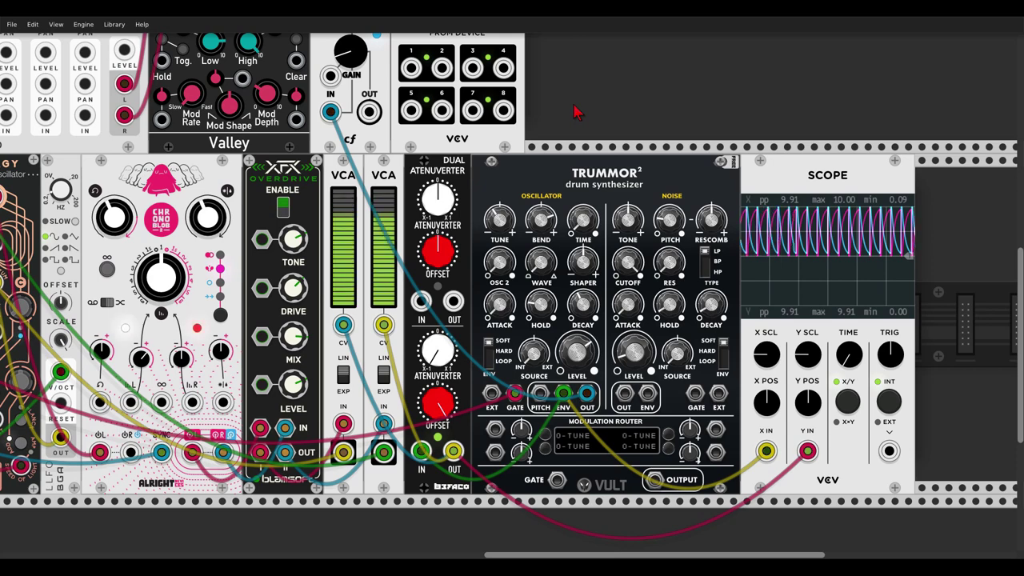
scroll(580, 113, "down", 3)
scroll(600, 114, "up", 3)
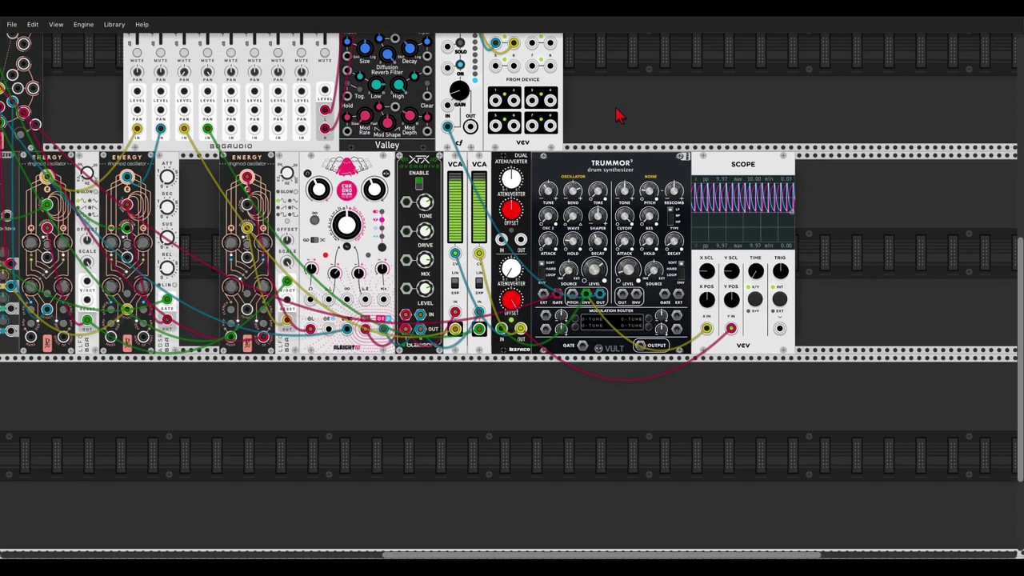
right_click(808, 226)
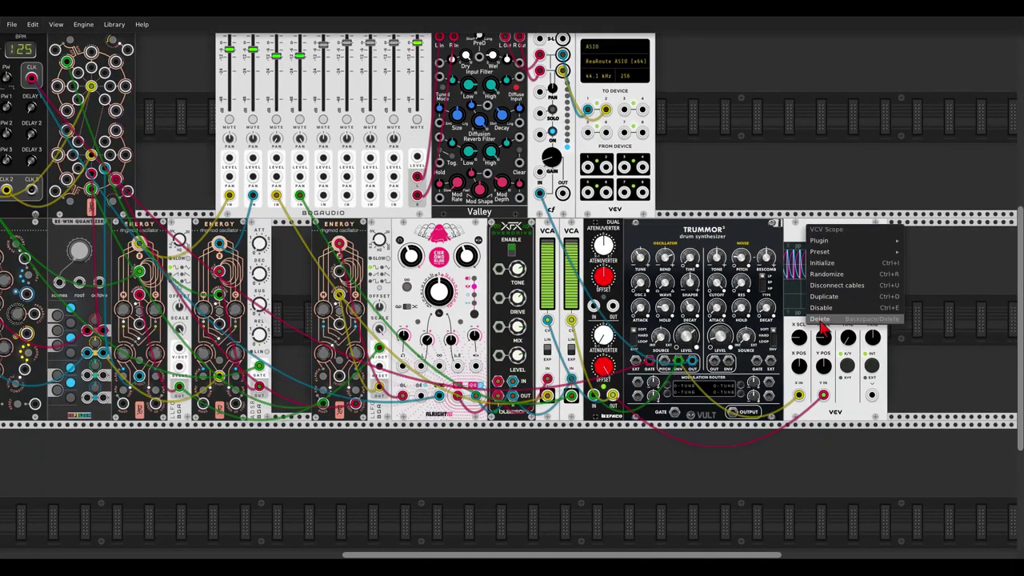
left_click(820, 318)
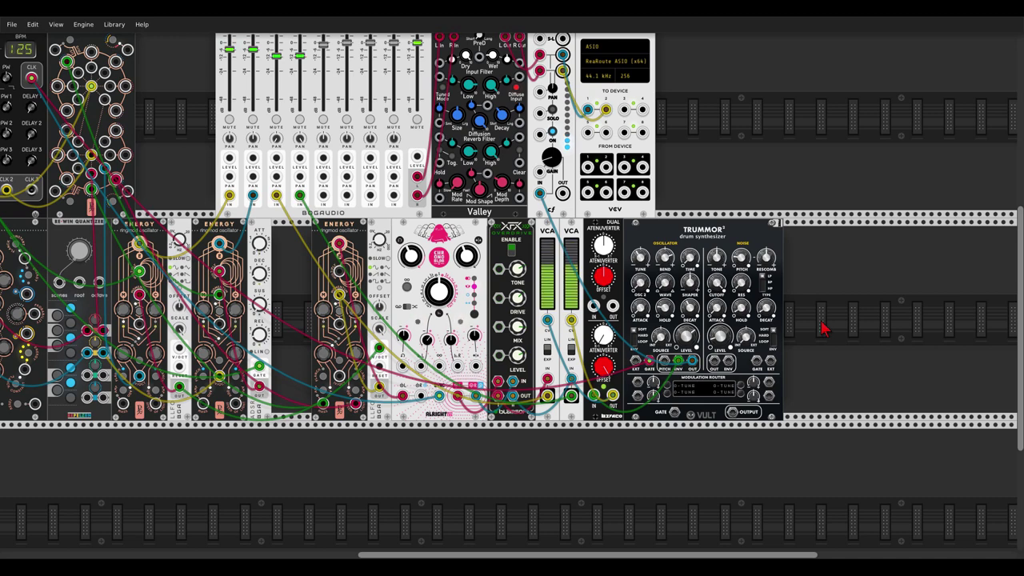
Step: Adjust the feedback amount on the Chronoblob delay
left_click_drag(736, 132, 807, 165)
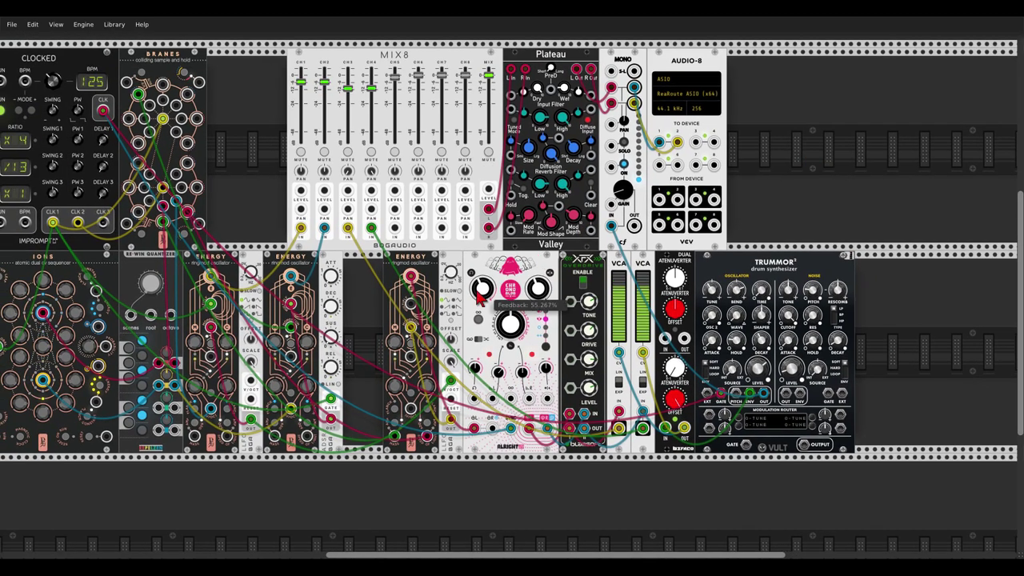
left_click_drag(480, 295, 480, 264)
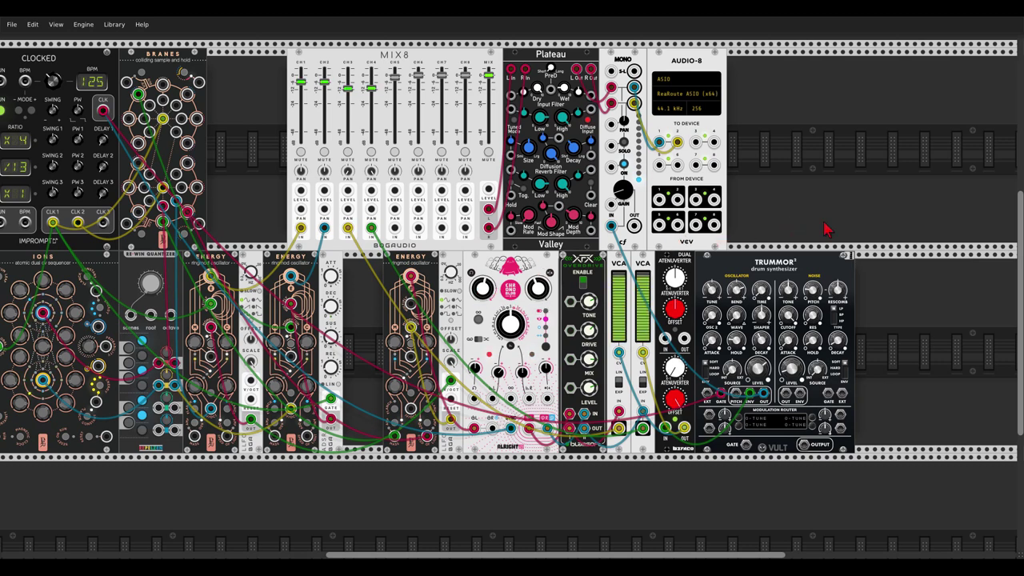
Step: Add a fourth Geodesics Energy oscillator directly beside Trummor², searching the module library for "energ"
left_click_drag(825, 227, 603, 174)
right_click(718, 271)
type("energ")
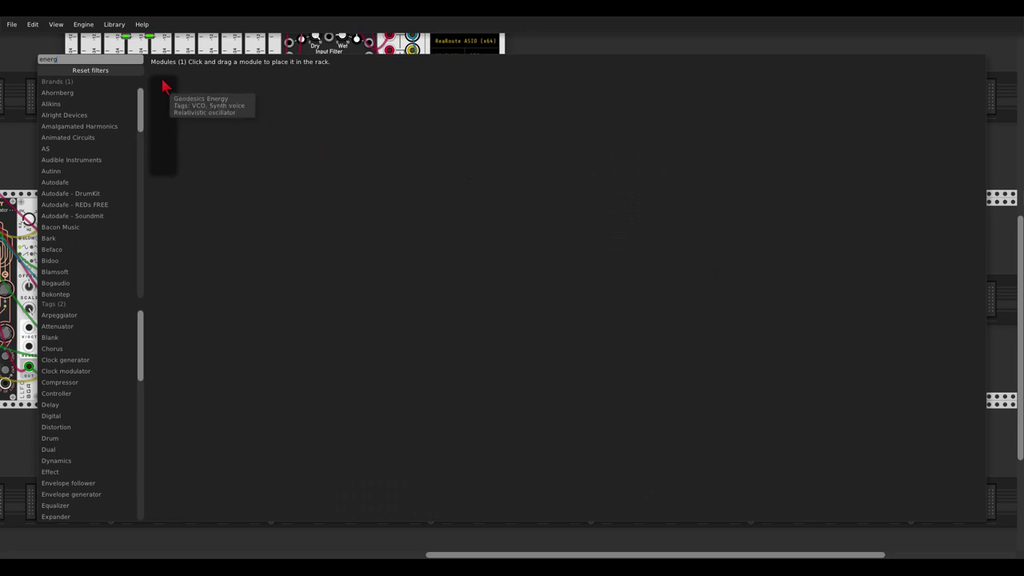
left_click_drag(165, 87, 655, 244)
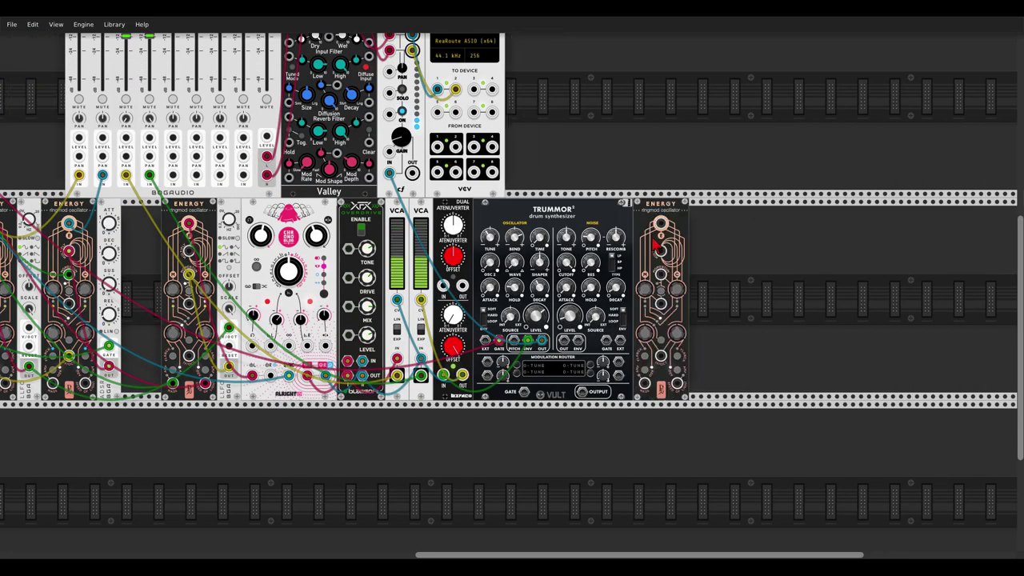
scroll(714, 307, "up", 2)
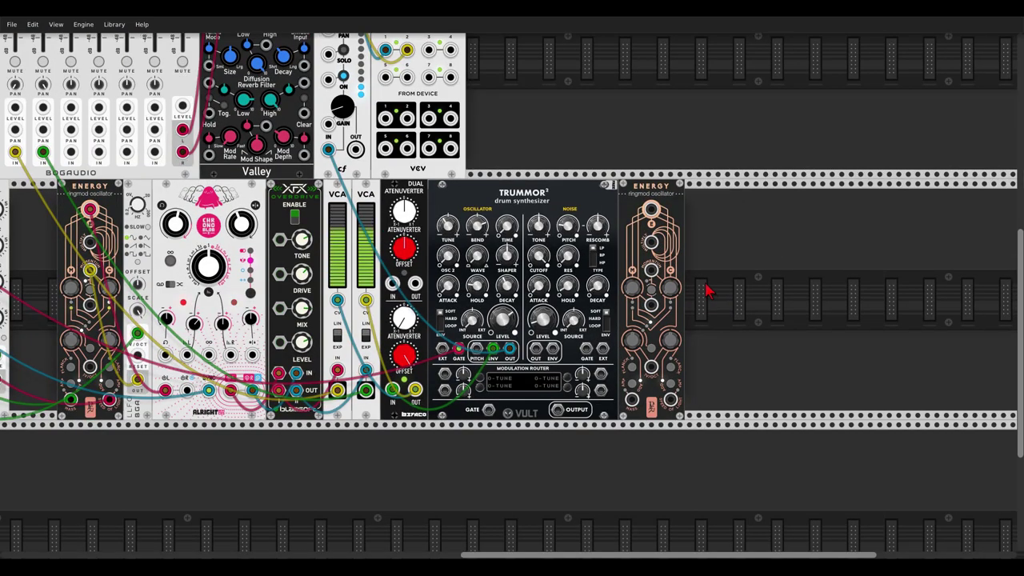
Step: Patch a Branes output into the new Energy's Momentum input, and the Energy's main output into Trummor²'s noise EXT input
scroll(708, 292, "down", 3)
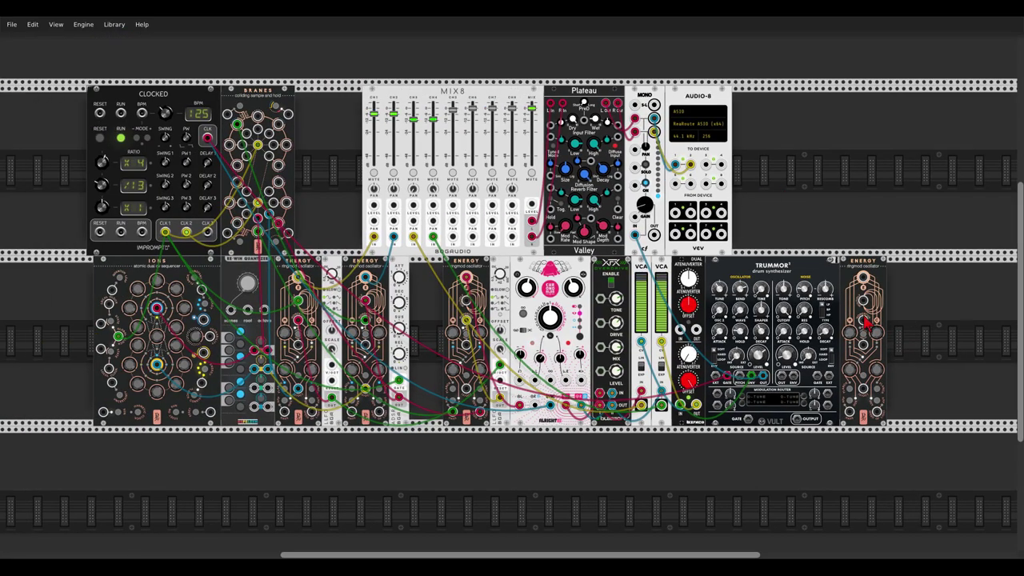
left_click_drag(864, 320, 257, 116)
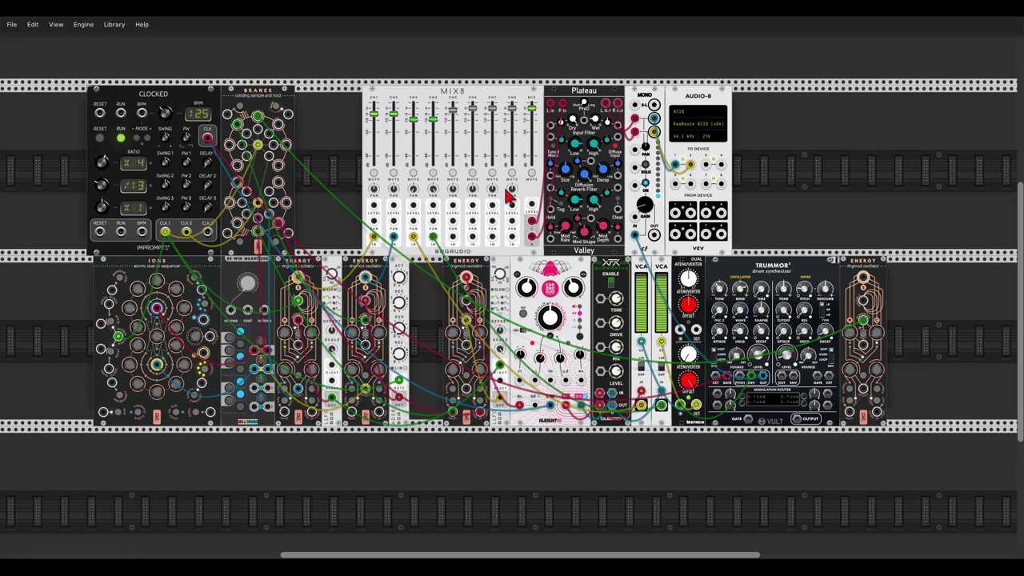
left_click_drag(867, 209, 801, 200)
scroll(770, 293, "up", 4)
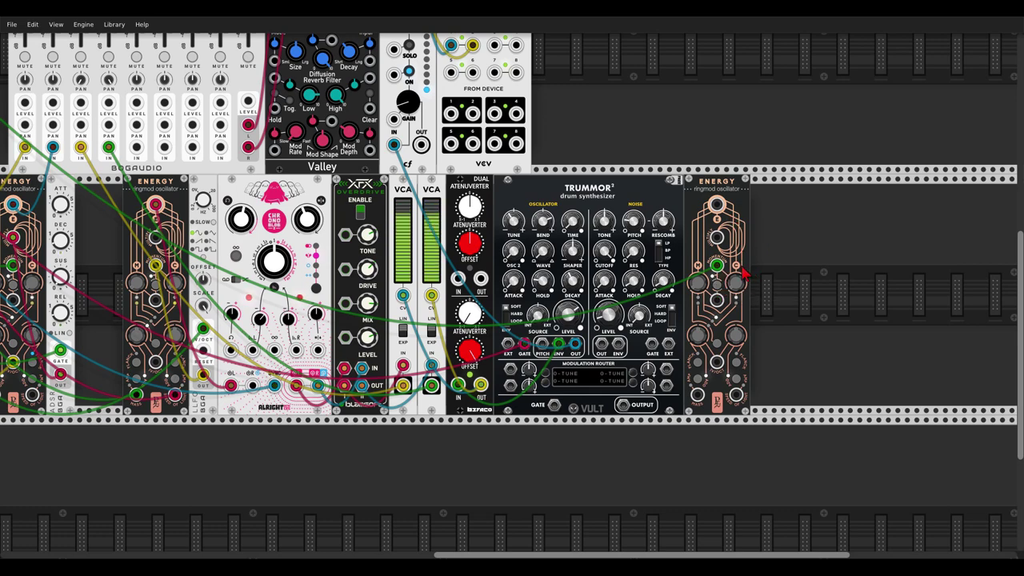
scroll(734, 272, "up", 2)
left_click_drag(707, 179, 639, 376)
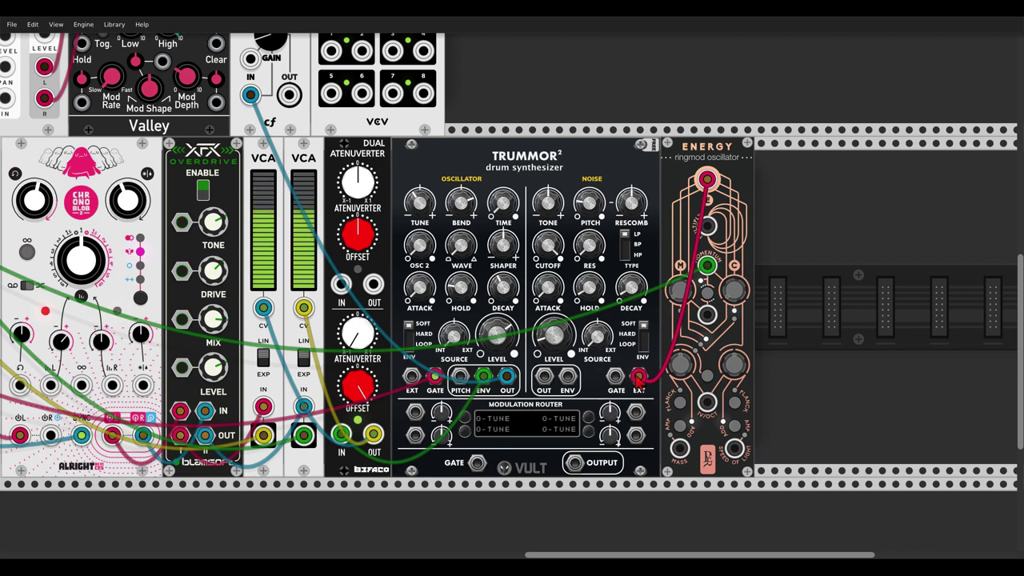
Step: Patch Trummor²'s noise OUT into MIX8's channel 5 IN, and turn the noise SOURCE fully to EXT
scroll(639, 379, "down", 3)
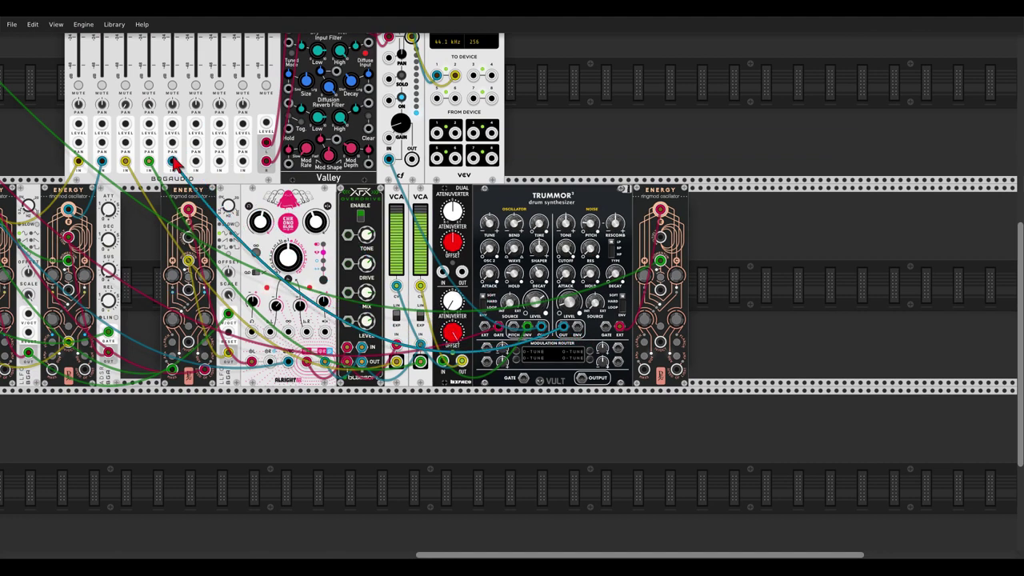
scroll(652, 292, "up", 4)
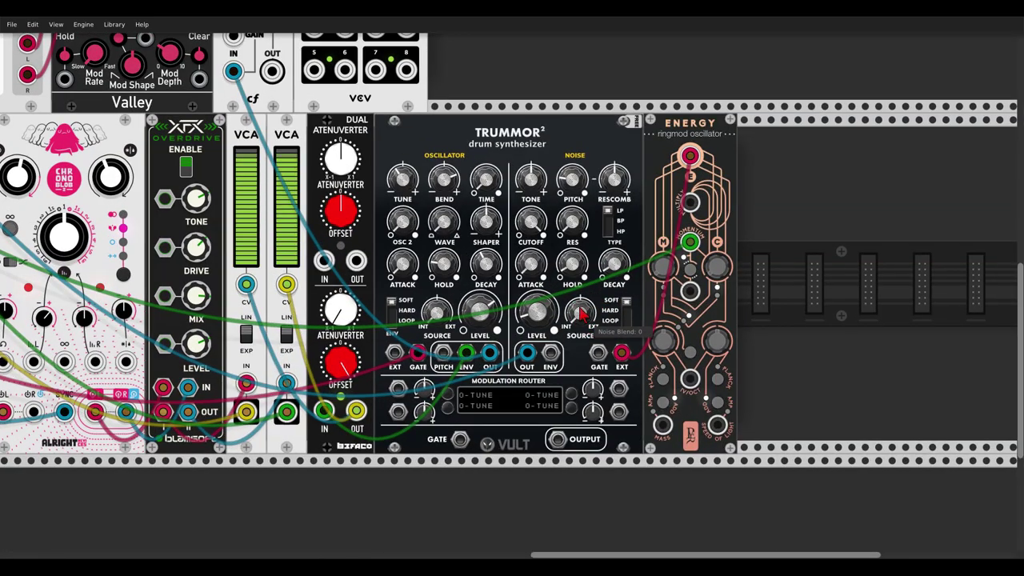
left_click_drag(584, 318, 584, 296)
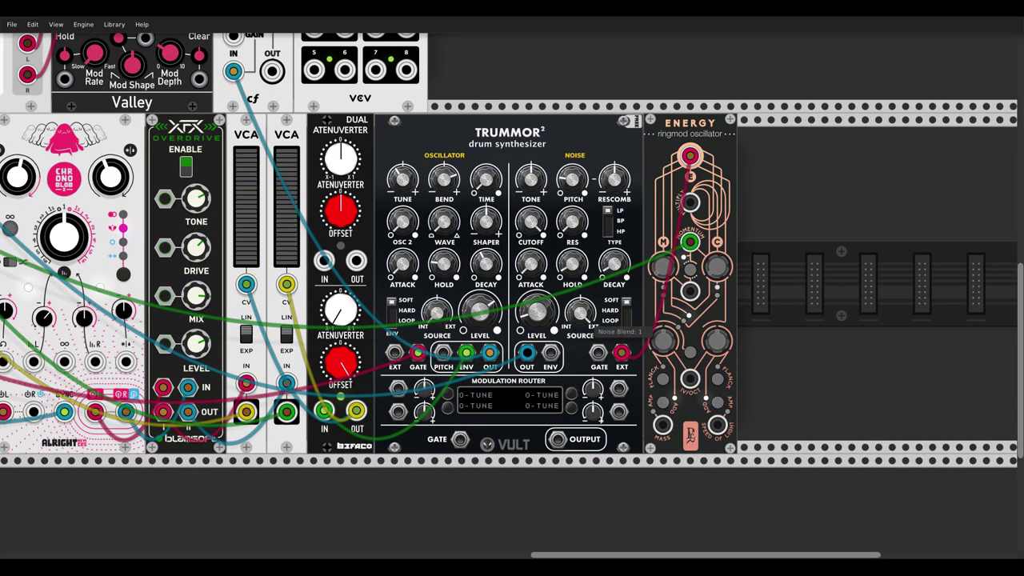
Step: Patch a clock output of Clocked into Trummor²'s noise GATE input
scroll(590, 326, "down", 3)
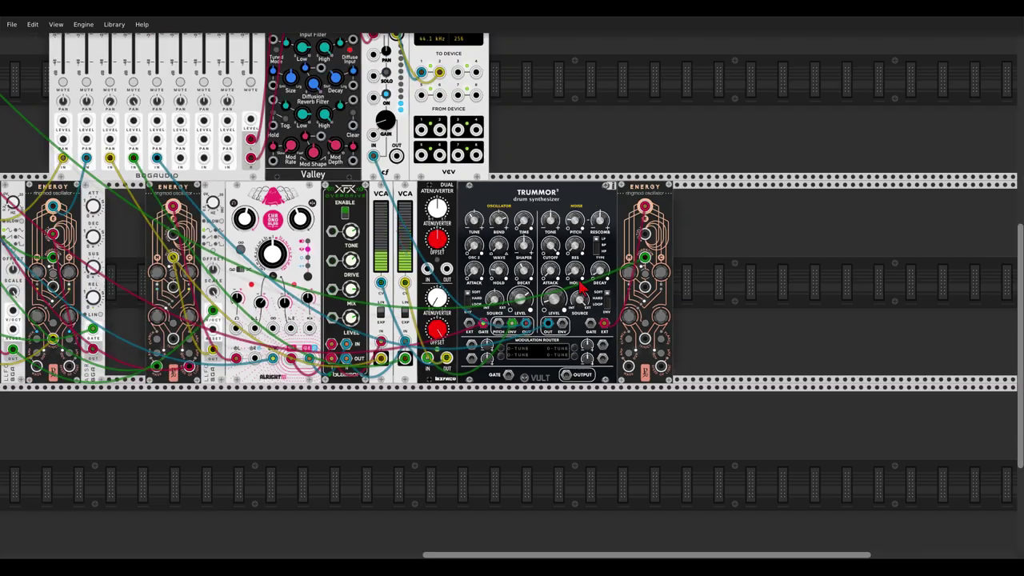
scroll(590, 326, "left", 6)
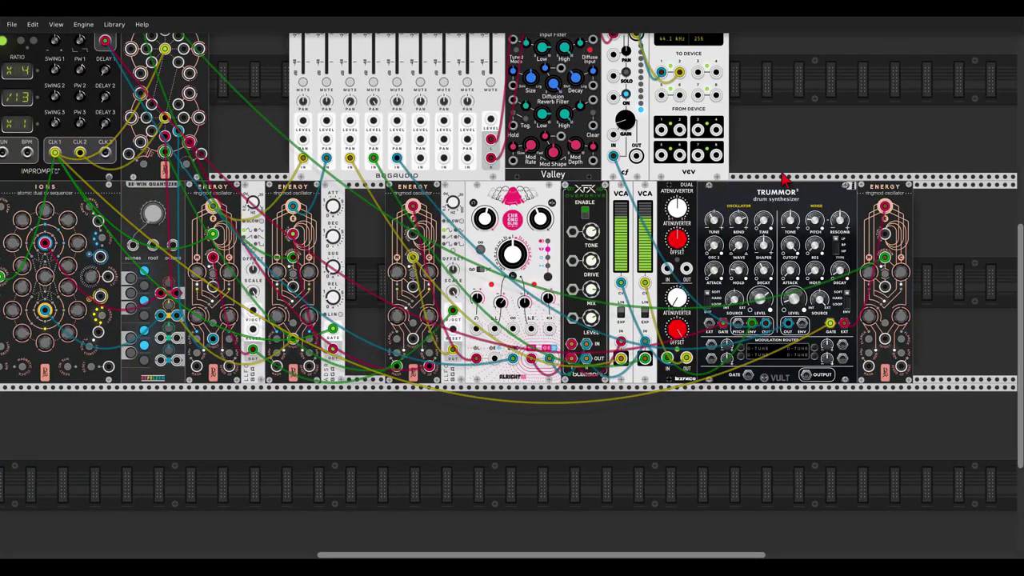
scroll(688, 144, "right", 2)
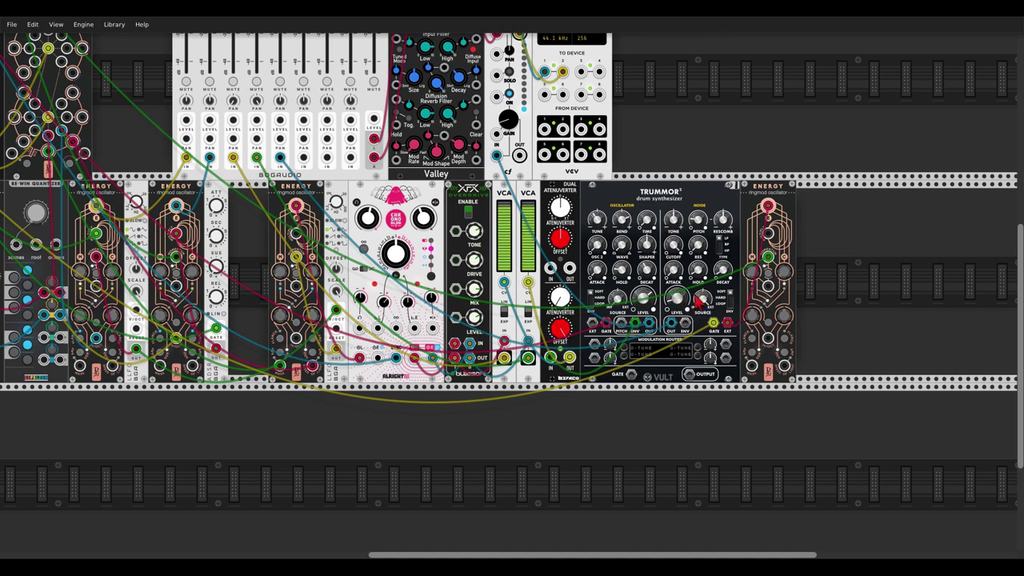
Step: Adjust Trummor²'s noise LEVEL and solo channel 5 on MIX8
left_click_drag(679, 298, 679, 297)
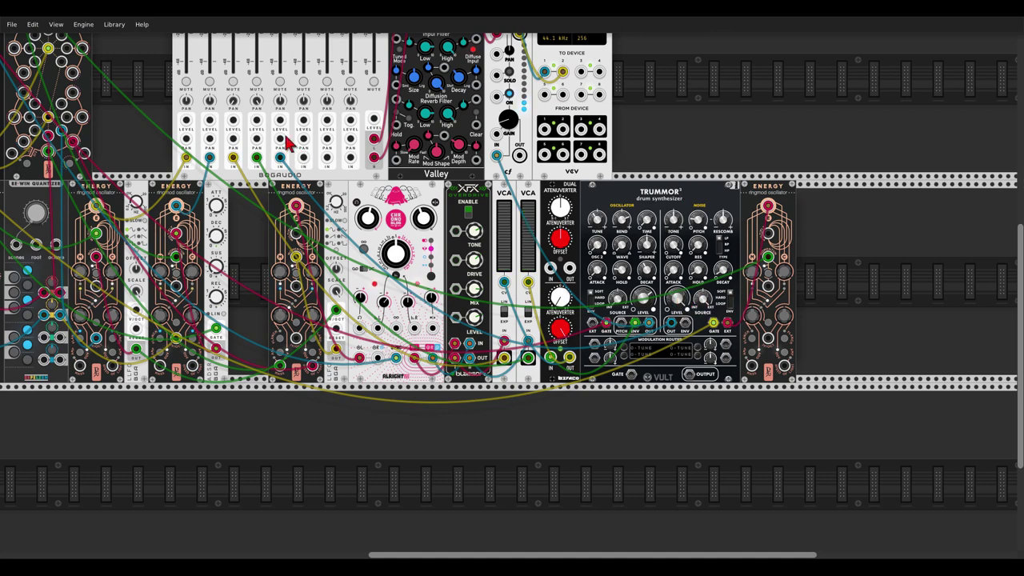
left_click(280, 83)
Step: Set Trummor²'s noise DECAY to about 0.25, and enable Planck quantization for both M and C on the new Energy
scroll(695, 194, "up", 5)
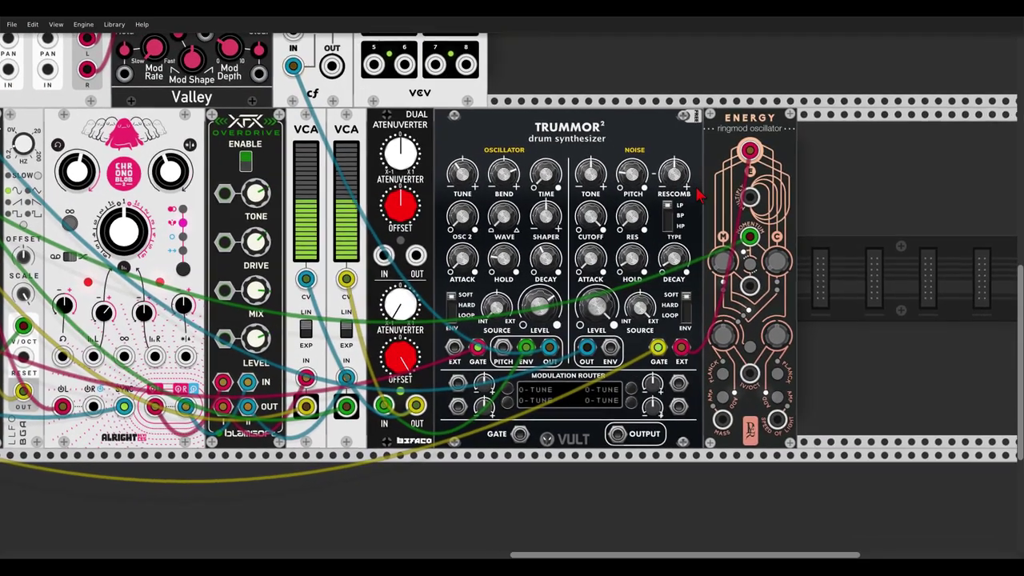
mouse_move(677, 267)
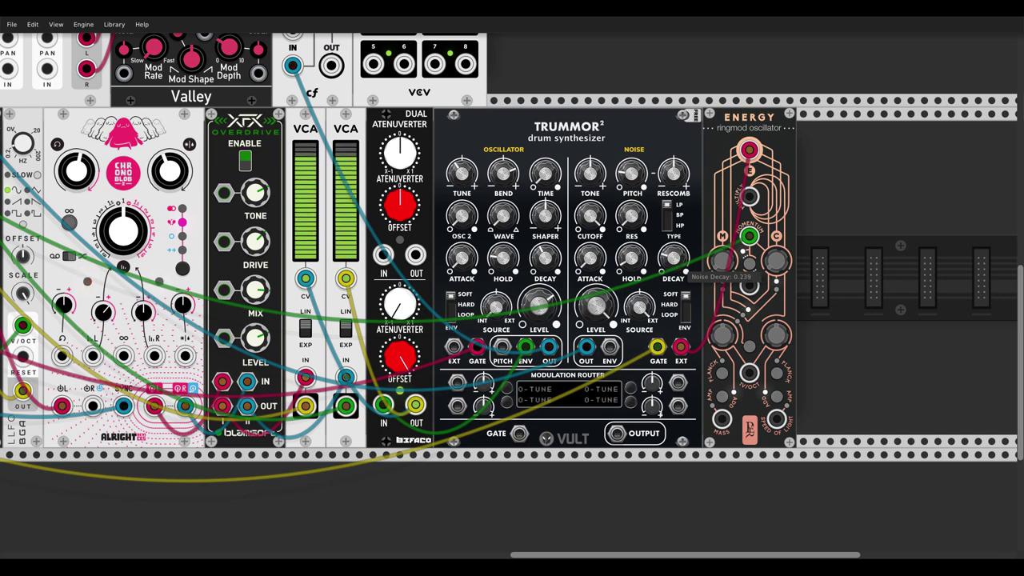
left_click(724, 372)
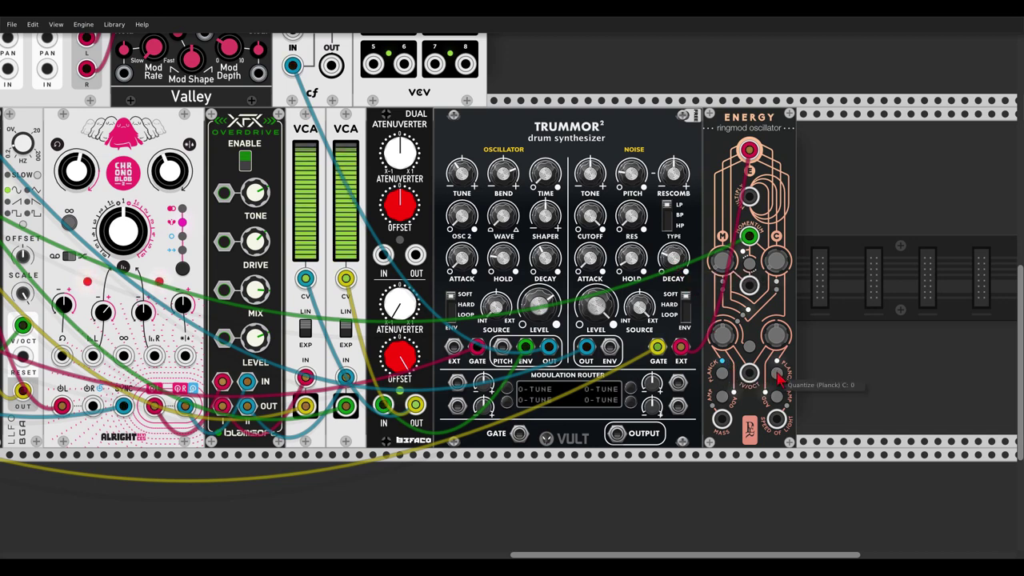
mouse_move(718, 342)
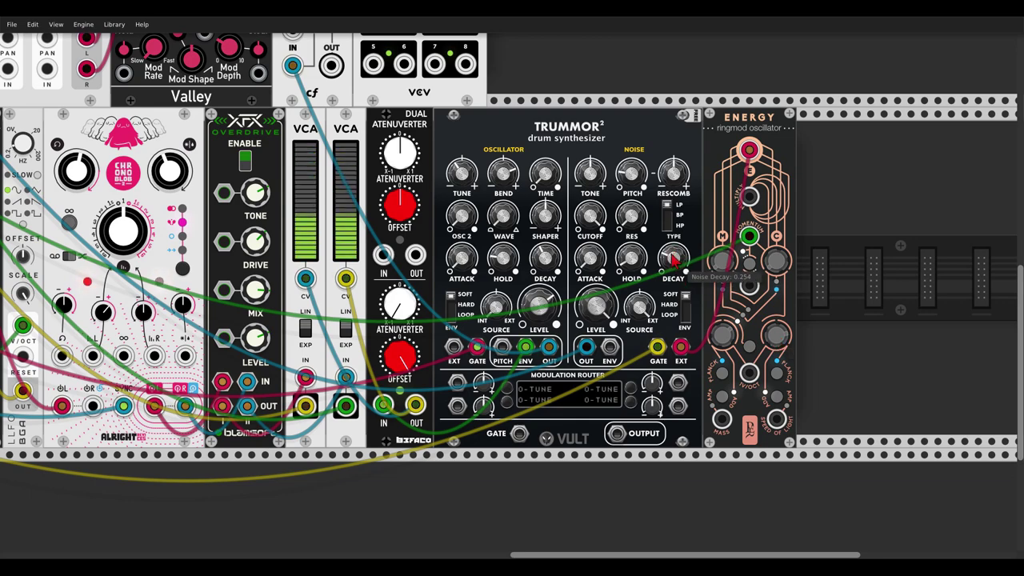
Step: Patch a Branes output into Trummor²'s modulation slot 2, assign the slot to N-DECAY, and set its amount to about 0.41
scroll(674, 258, "down", 5)
scroll(659, 168, "up", 3)
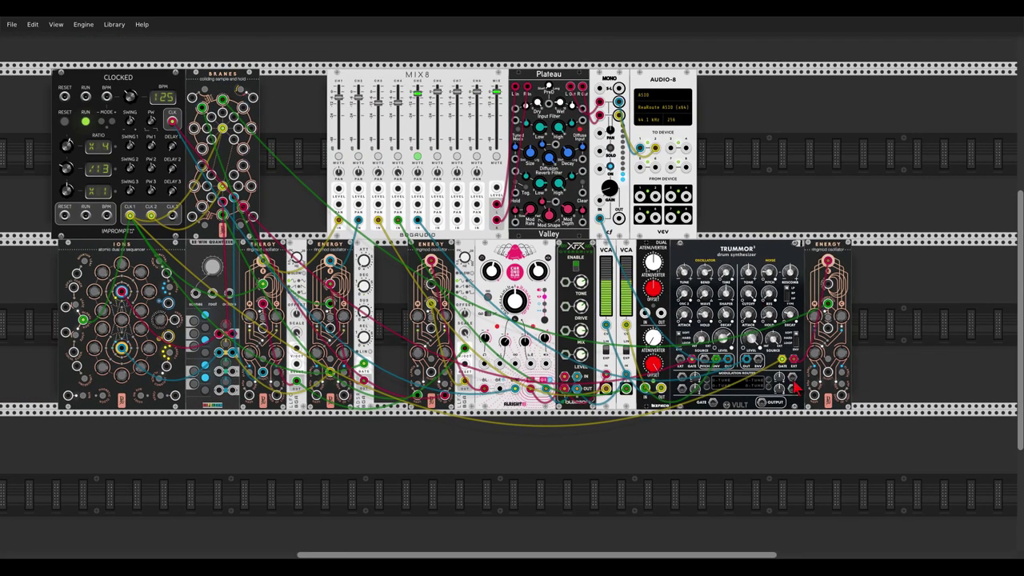
left_click_drag(792, 378, 260, 114)
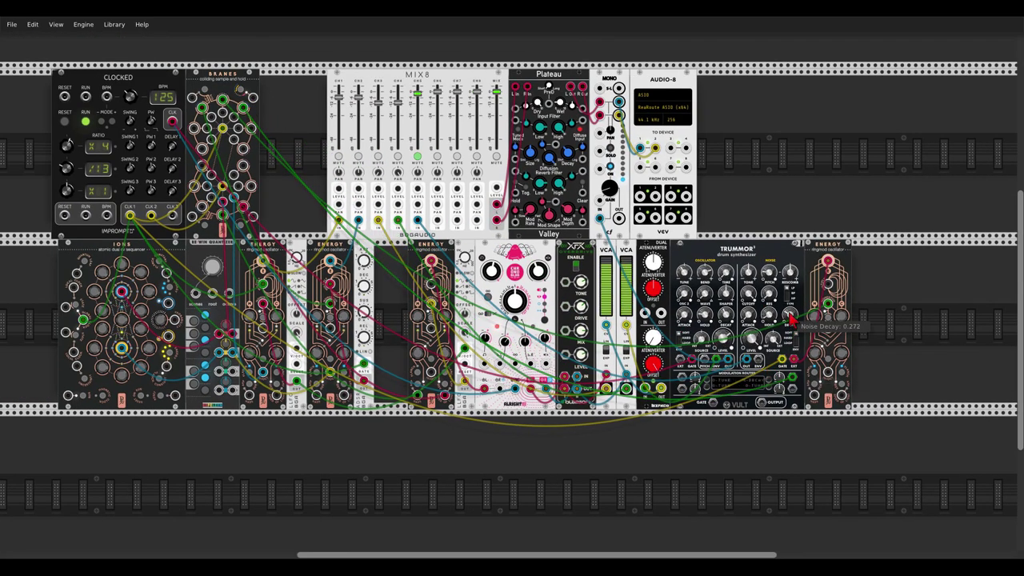
scroll(793, 323, "up", 5)
left_click_drag(763, 380, 764, 382)
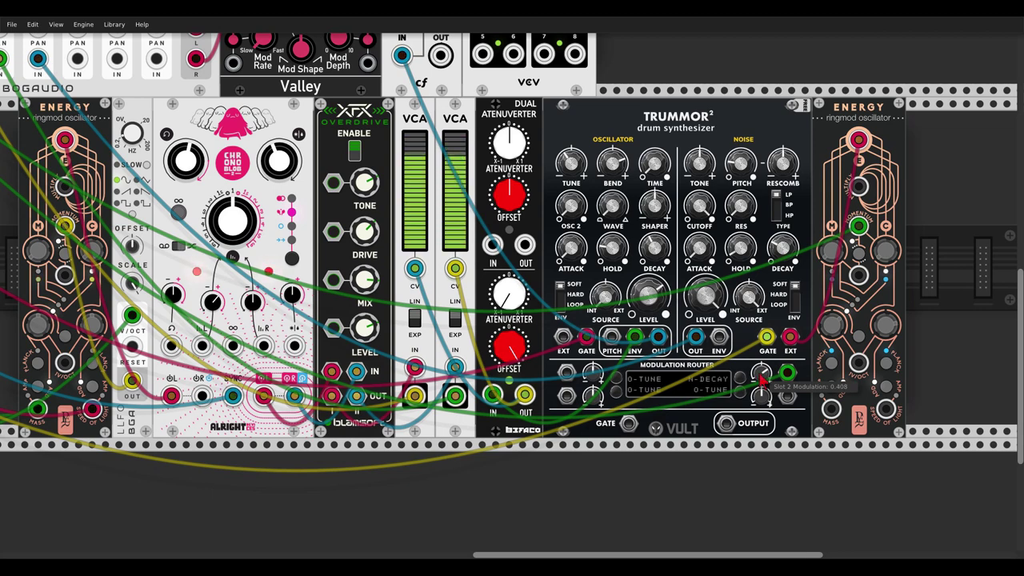
Step: Switch Trummor²'s noise filter to HP, with resonance about 0.15 and cutoff about 0.79
left_click(774, 207)
left_click(774, 206)
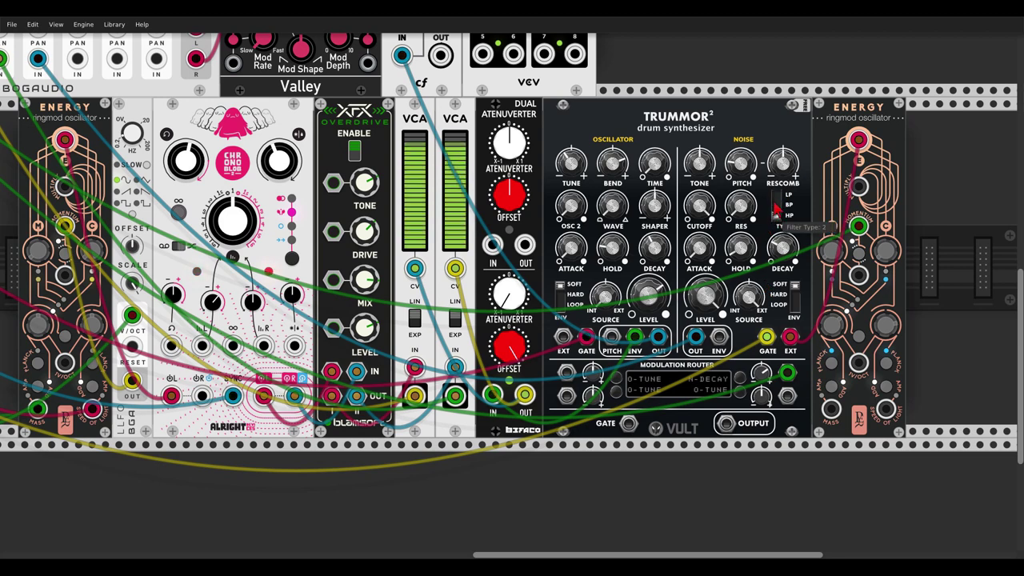
left_click_drag(733, 212, 733, 120)
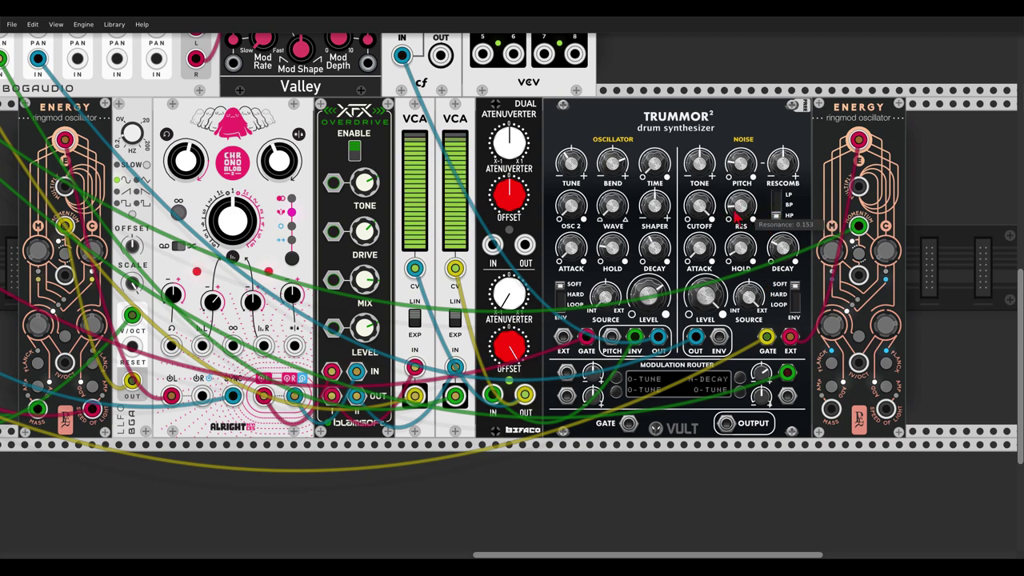
left_click_drag(703, 207, 703, 36)
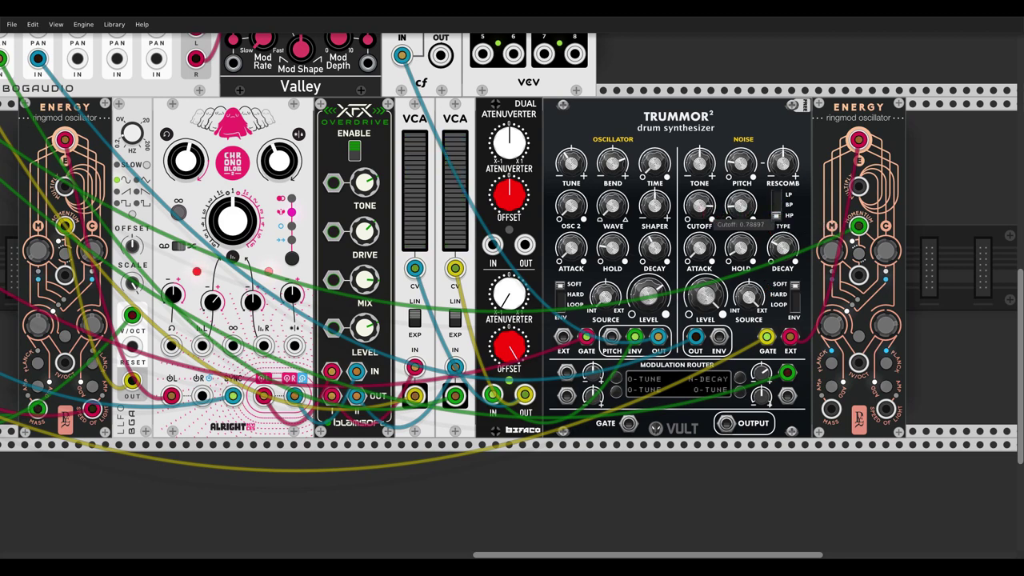
Step: Set Trummor²'s noise PITCH to 0.1 and RESCOMB to about -0.36
left_click_drag(699, 206, 740, 195)
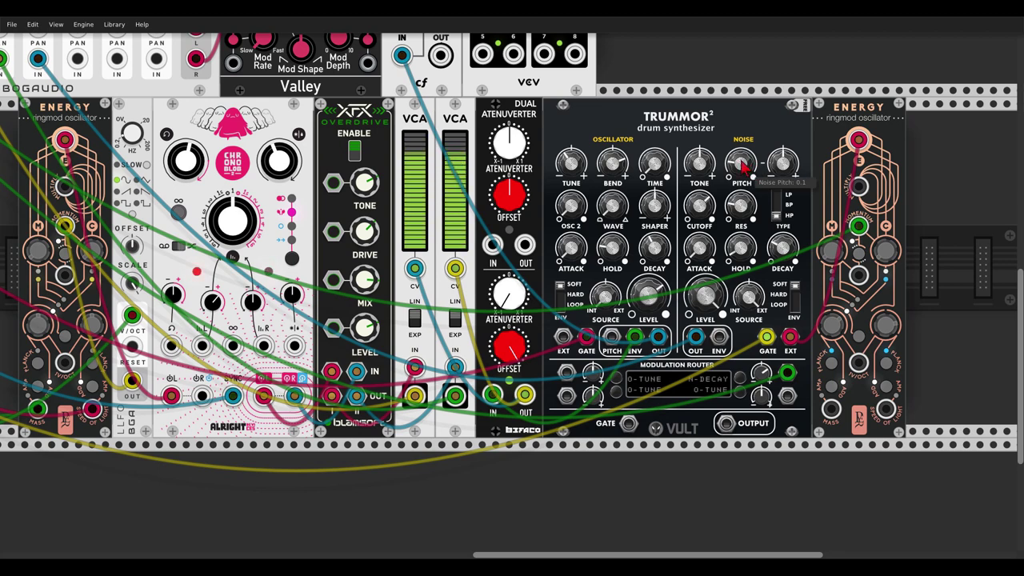
left_click_drag(752, 171, 783, 173)
Step: Patch another Branes output into Trummor²'s modulation slot 4, assign the slot to N-RESCOMB, and set its amount to 1
scroll(782, 164, "down", 5)
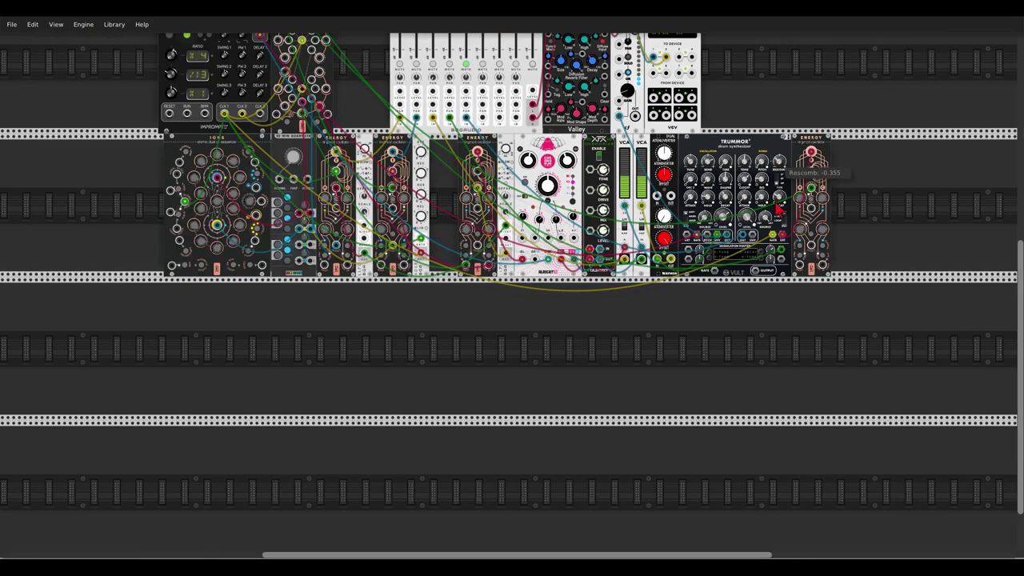
scroll(311, 60, "up", 1)
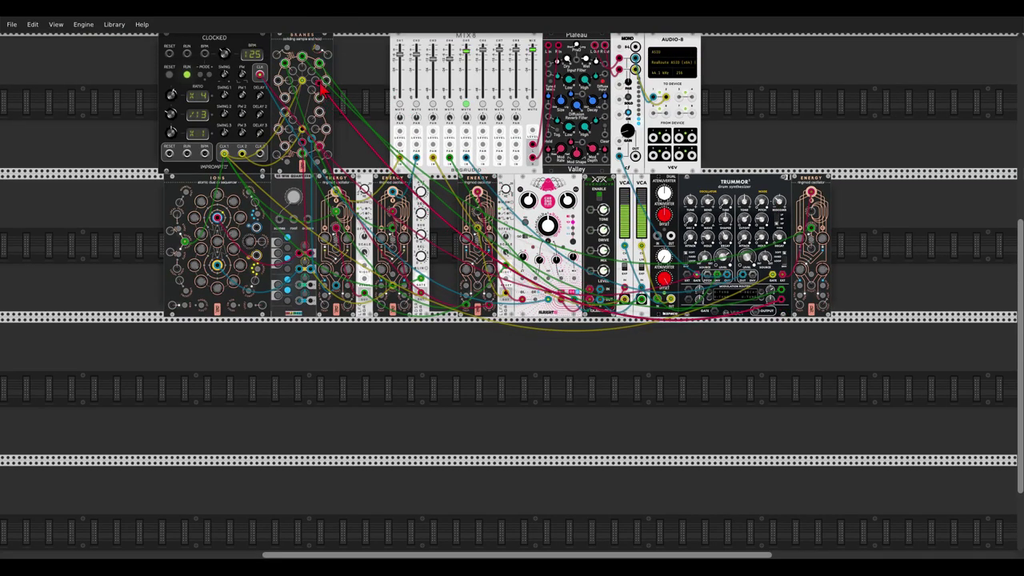
scroll(752, 300, "up", 3)
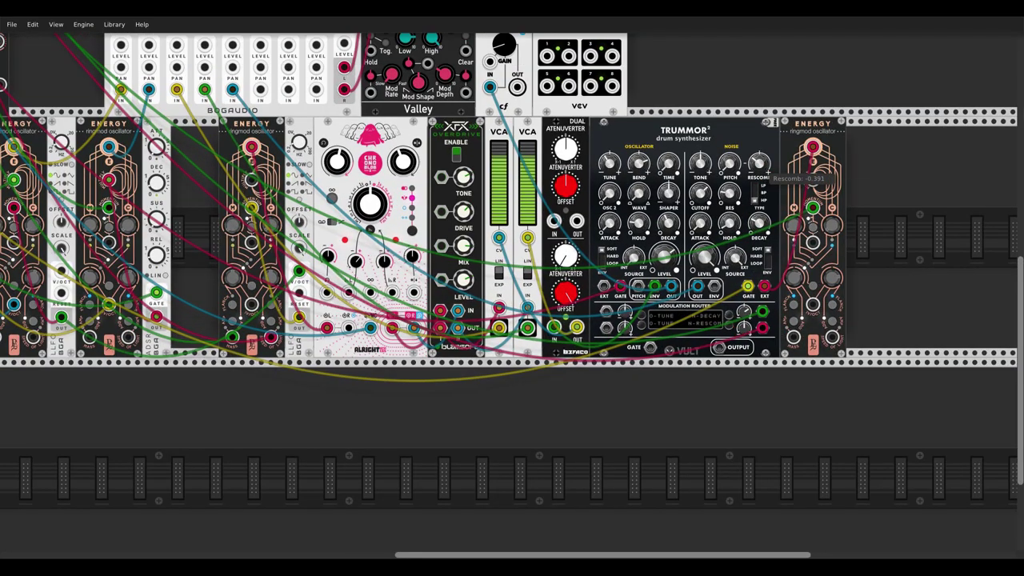
scroll(762, 144, "up", 1)
mouse_move(745, 330)
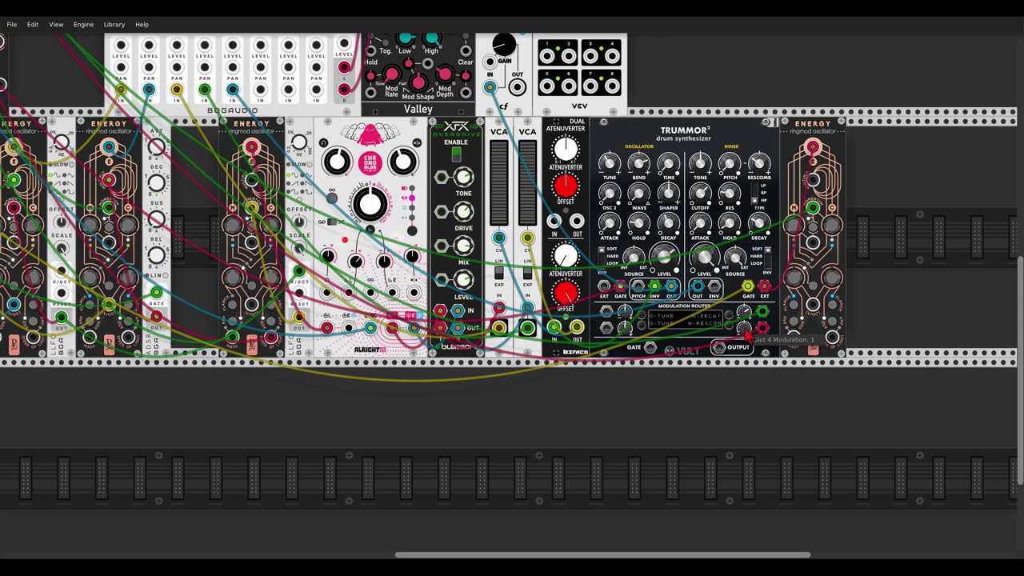
Step: Patch a Branes output into MIX8's channel 5 PAN input, and take channel 5 out of solo
scroll(745, 334, "down", 3)
left_click_drag(769, 240, 801, 265)
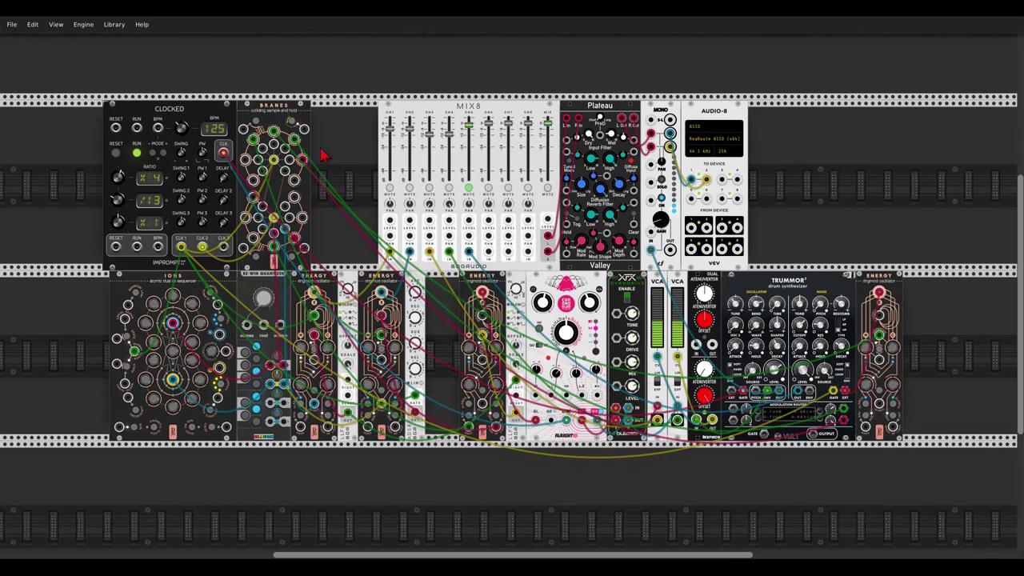
left_click_drag(245, 159, 468, 237)
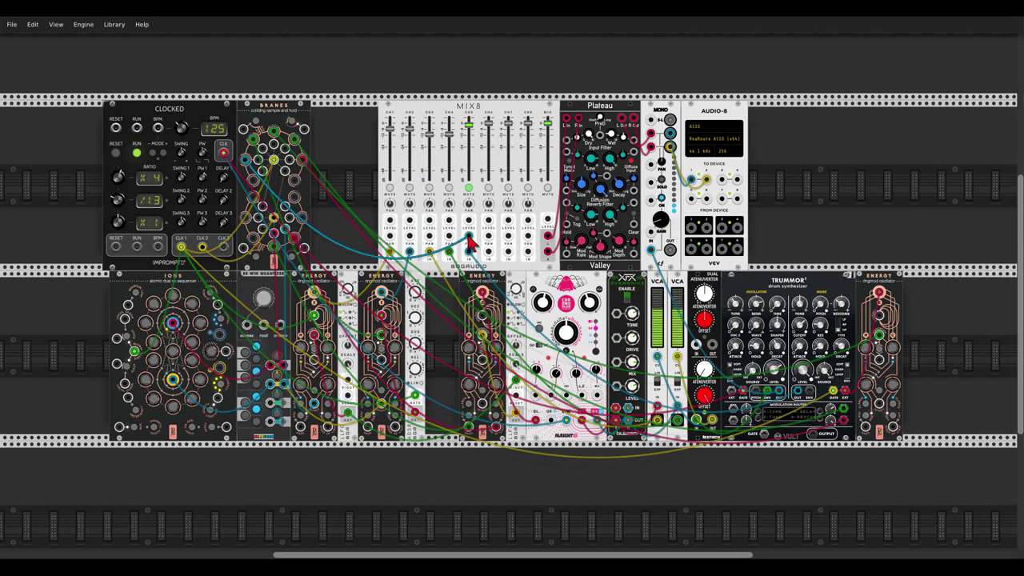
mouse_move(470, 207)
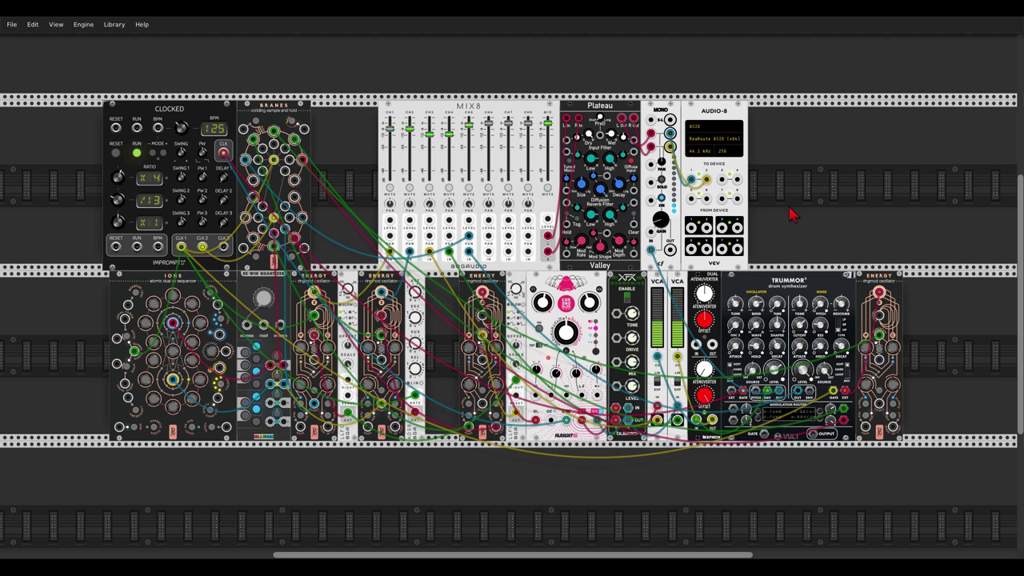
Step: Save the patch
left_click(12, 24)
left_click(18, 60)
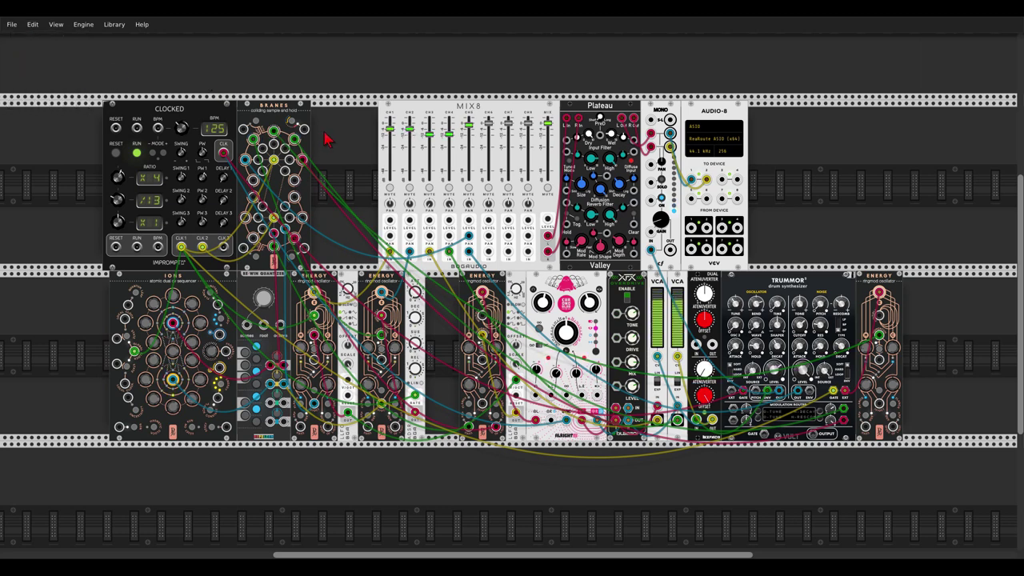